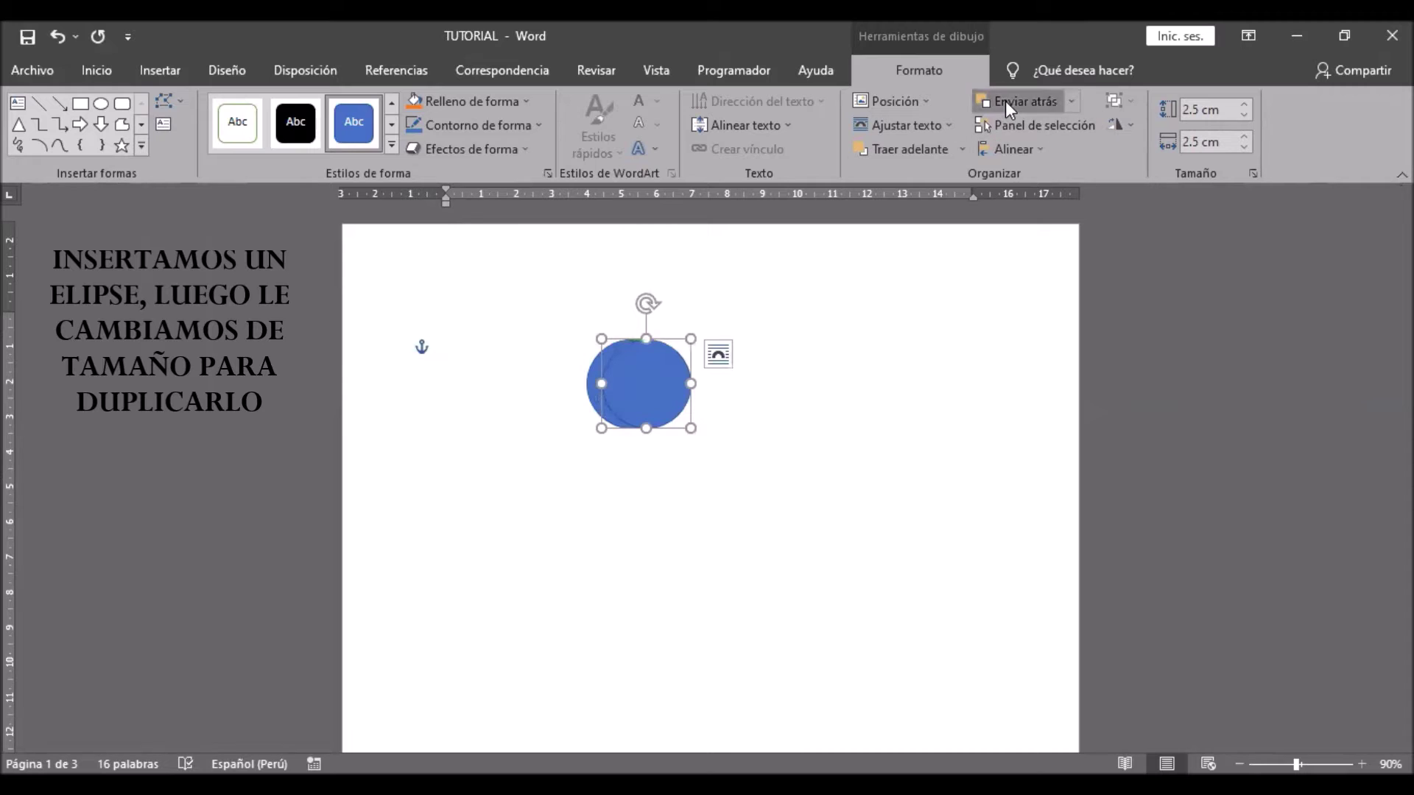
- Fill the left circle with standard green and remove its outline
click(594, 381)
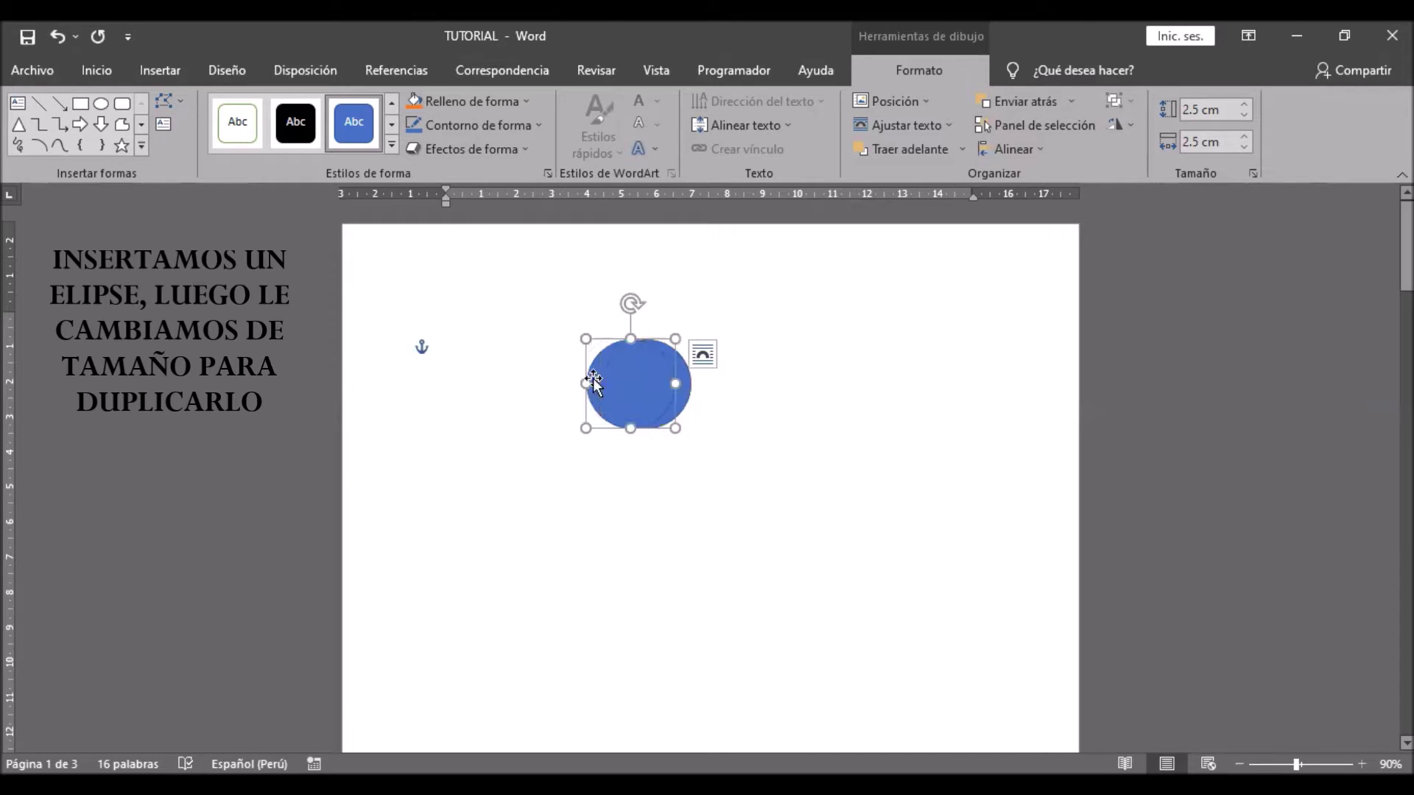
click(474, 99)
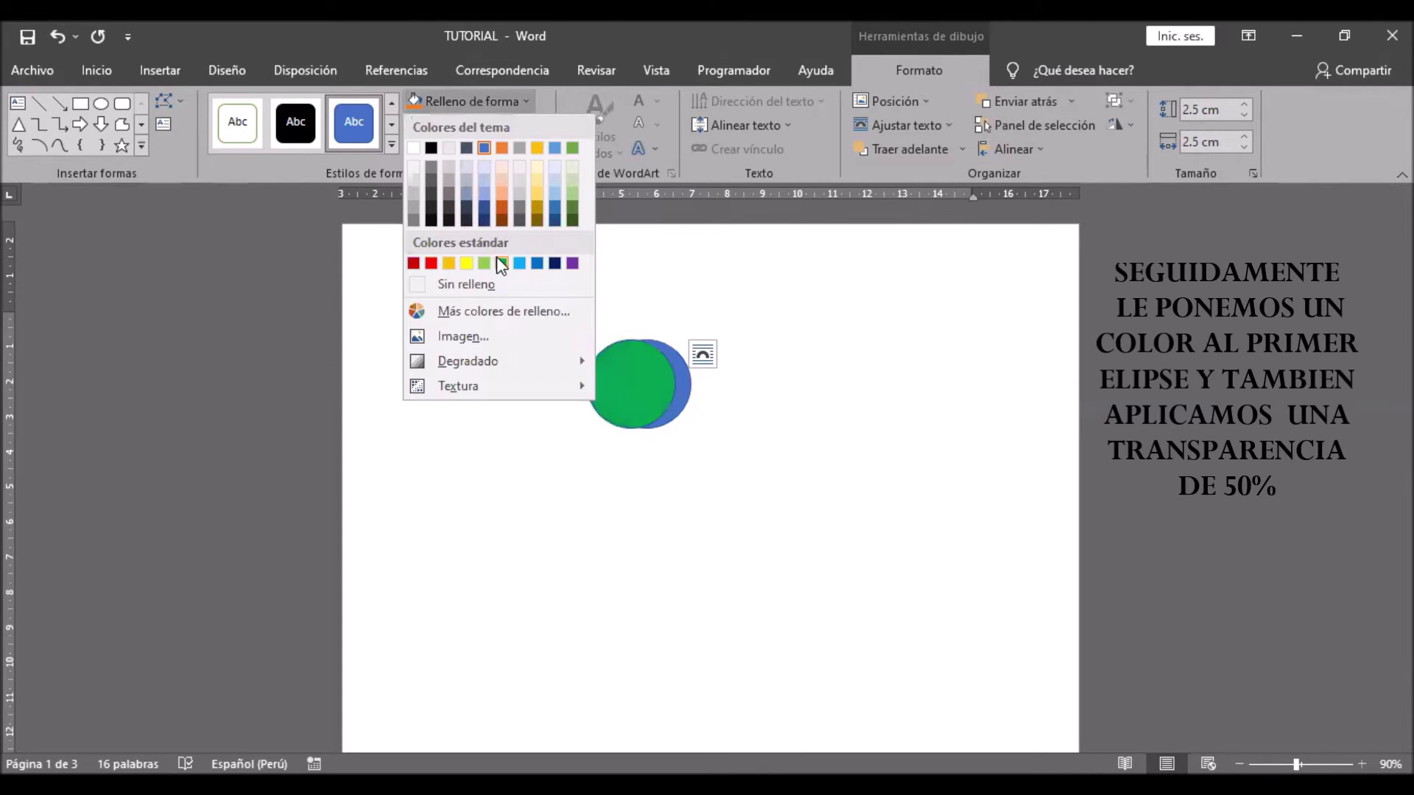
click(499, 261)
click(444, 127)
click(449, 307)
- Set the left circle's green fill to 50% transparency
click(458, 100)
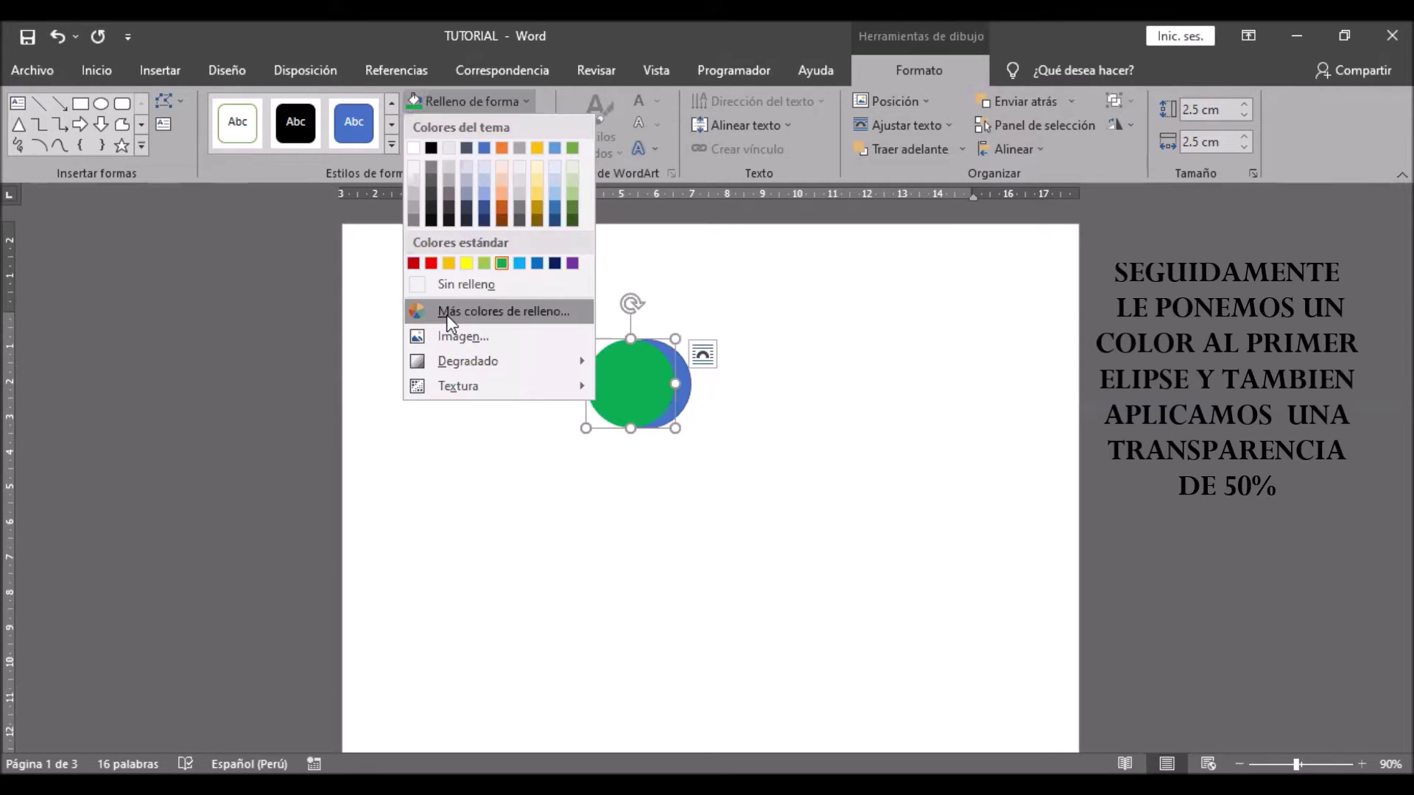
click(446, 315)
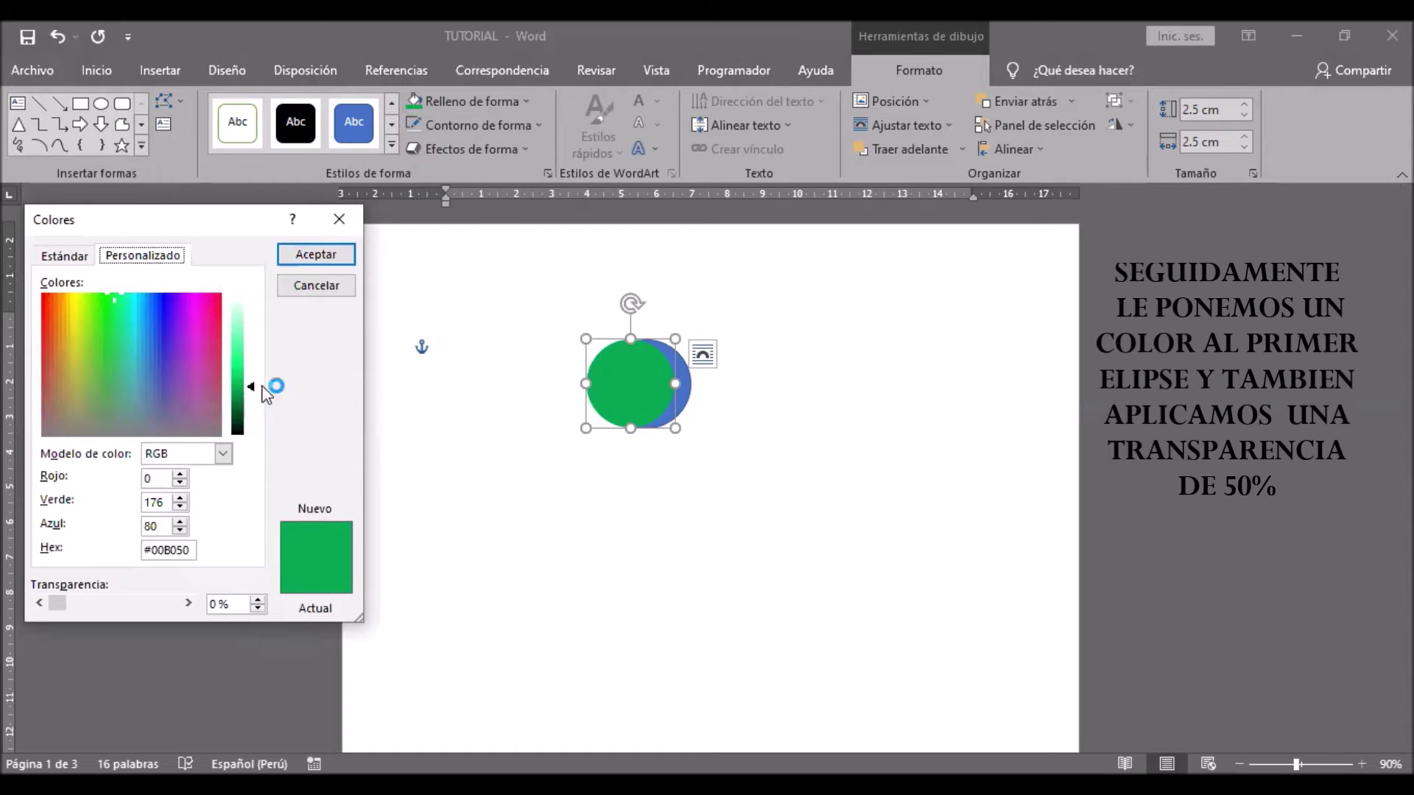
click(64, 258)
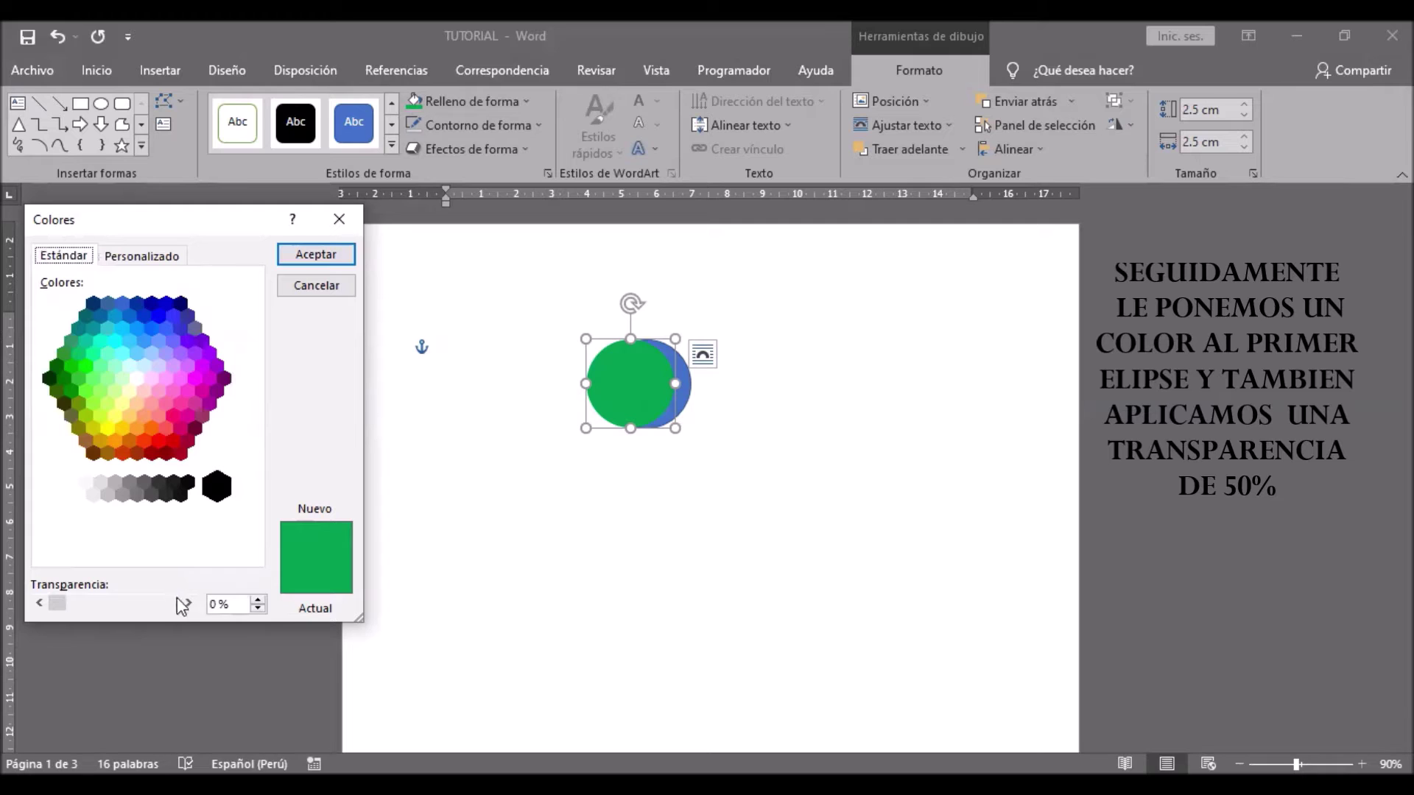
click(220, 604)
text(50)
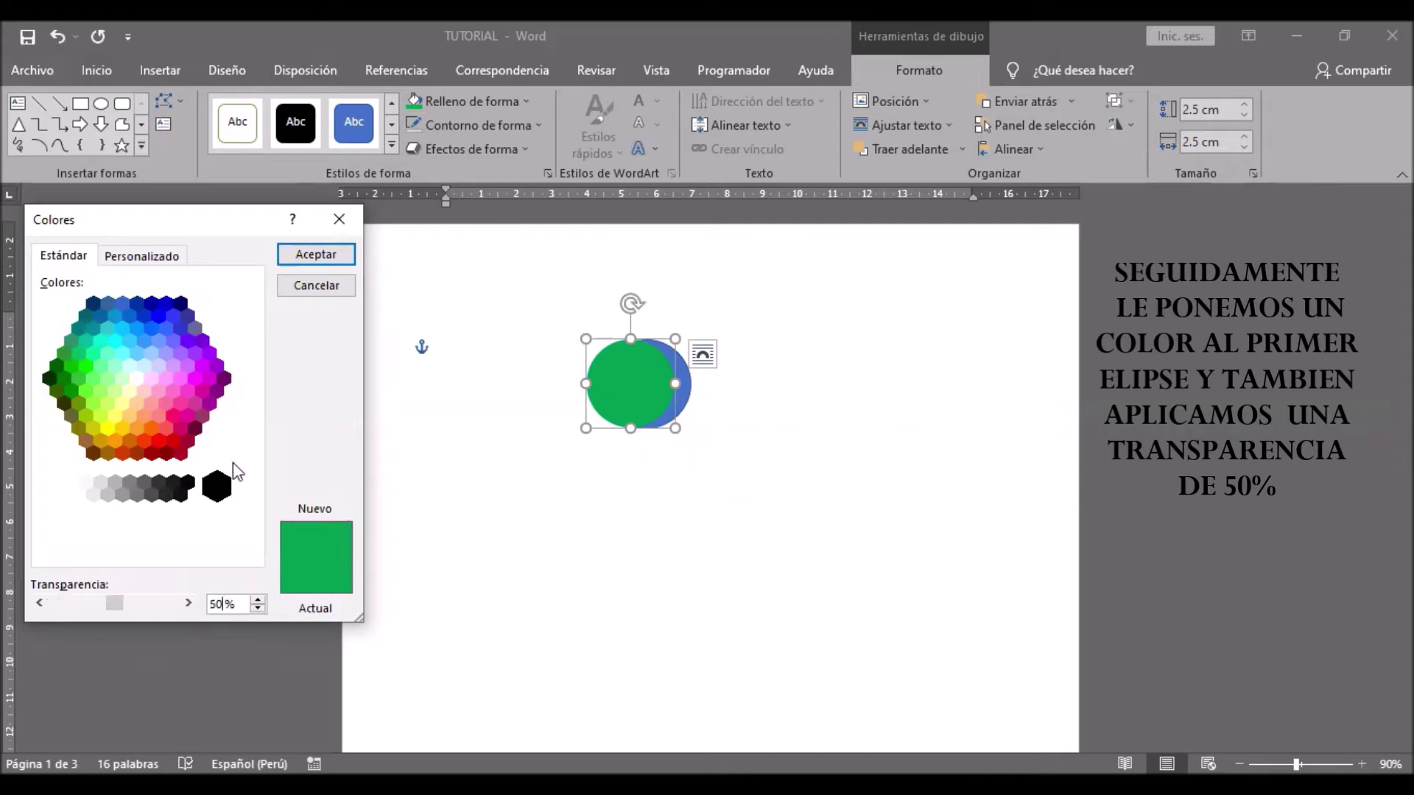
click(316, 256)
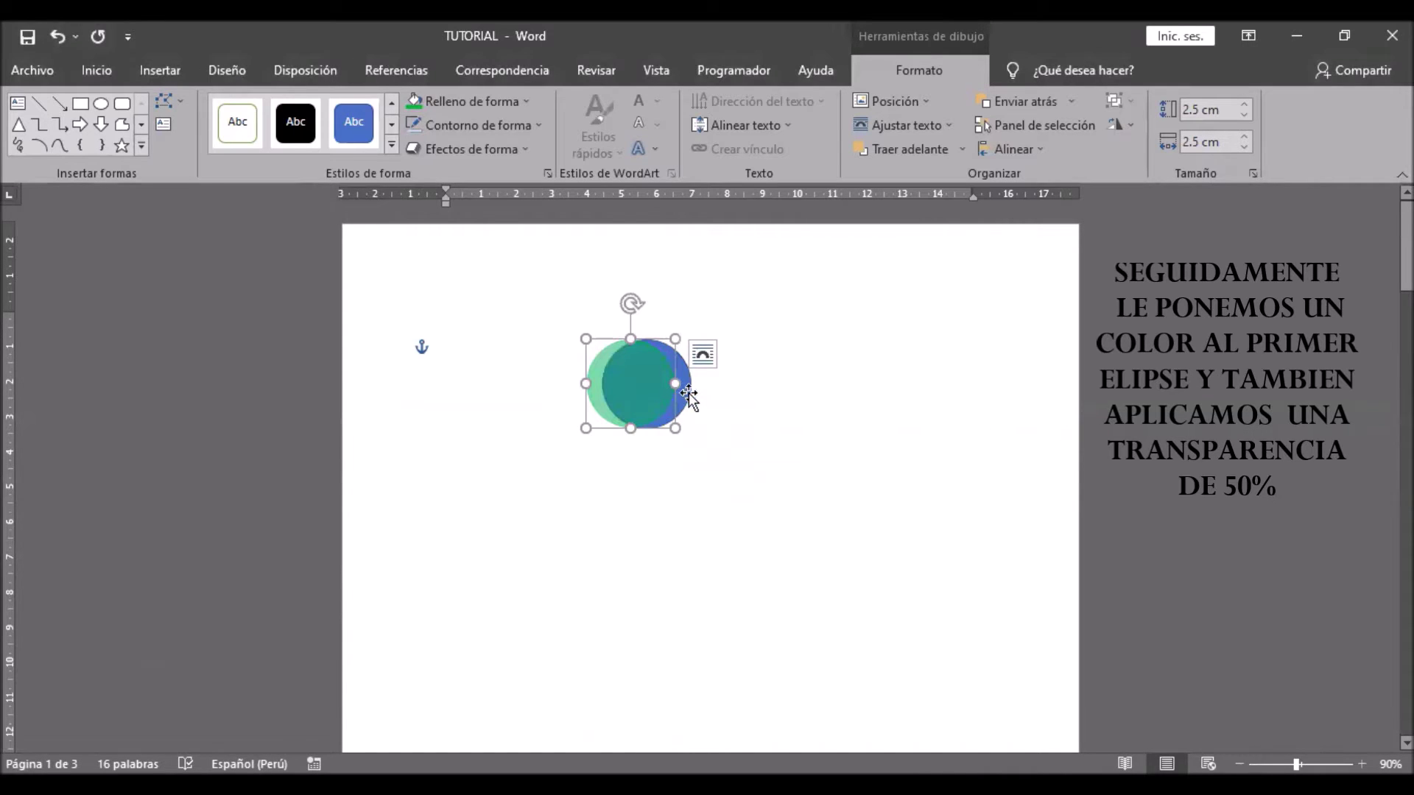
- Fill the right circle with solid standard dark blue
click(688, 393)
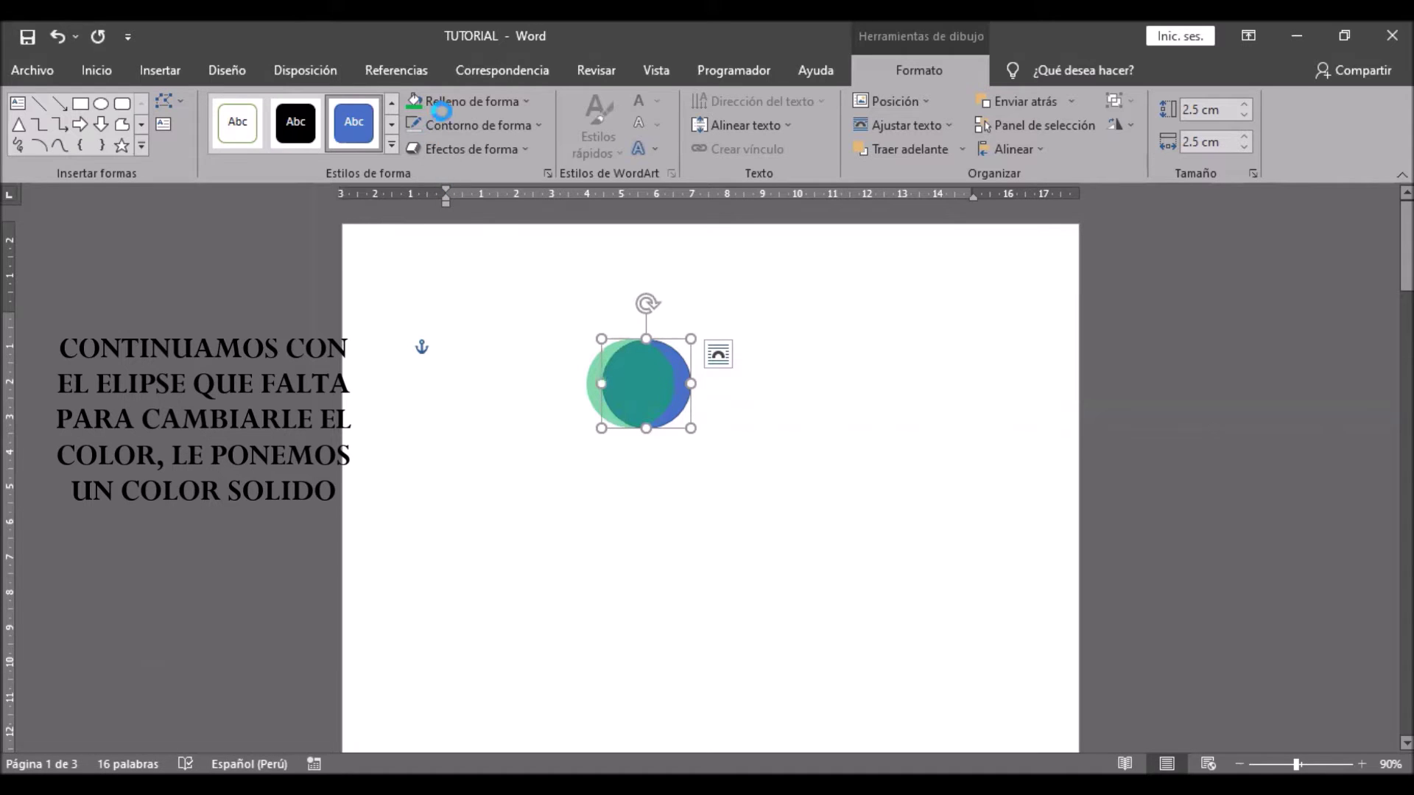
scroll(445, 92, up, 1)
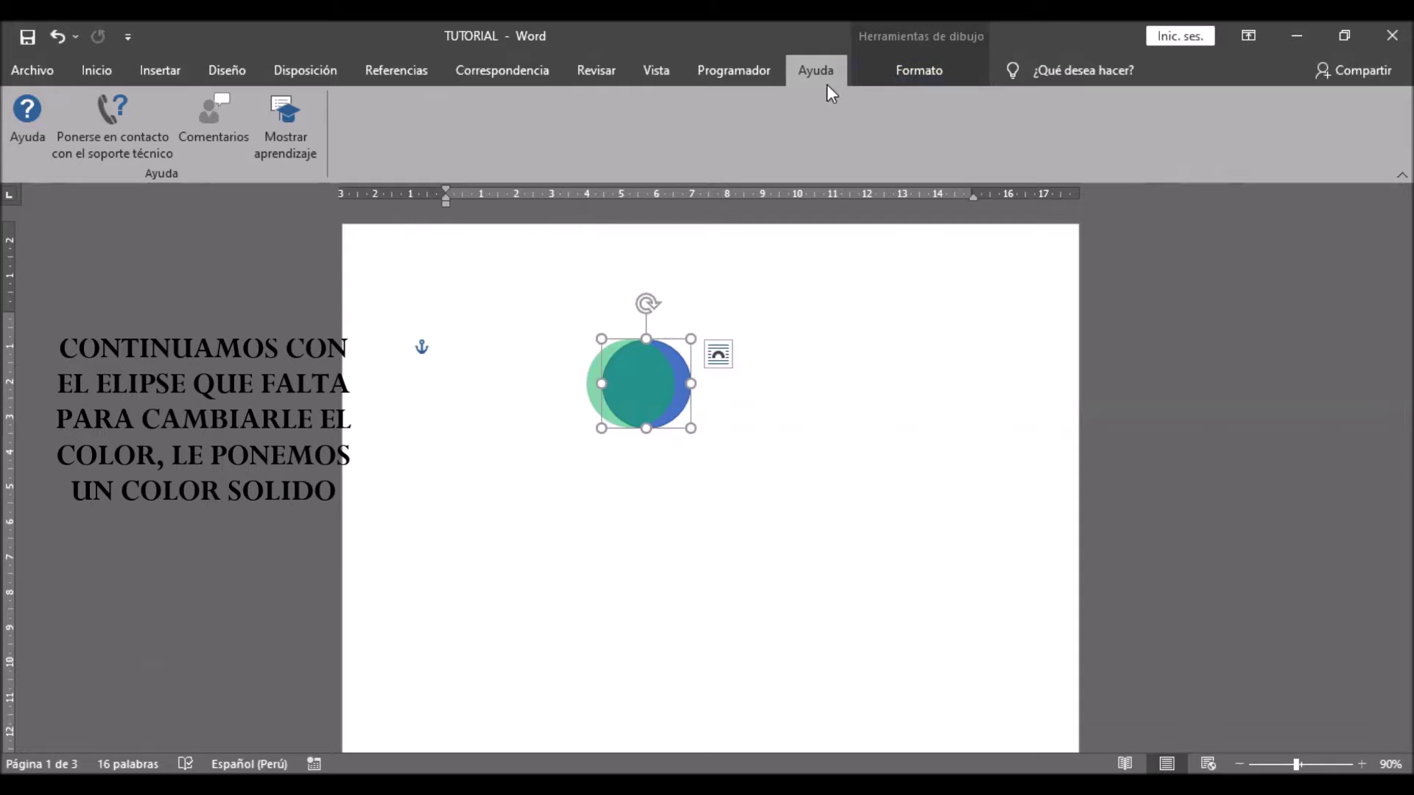
click(895, 69)
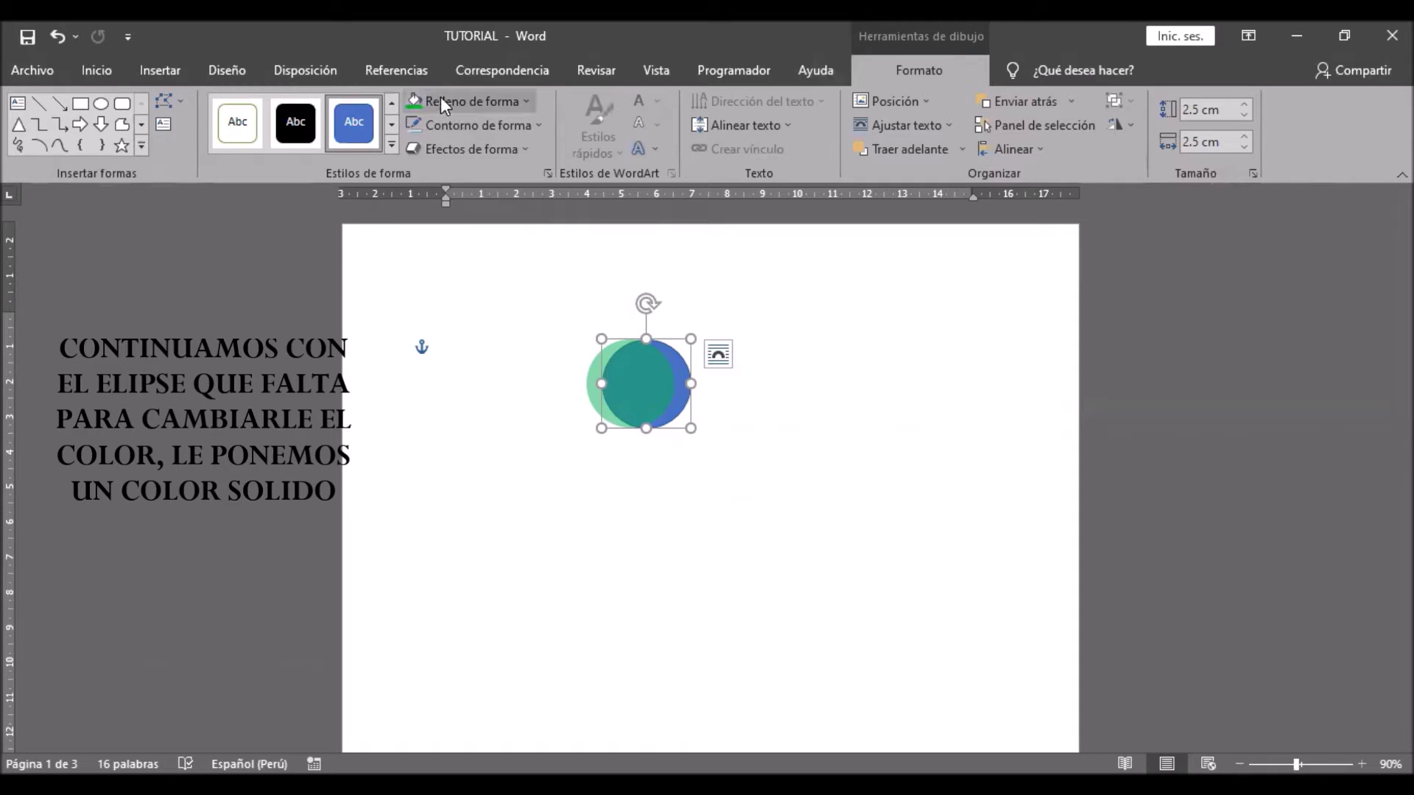
click(441, 96)
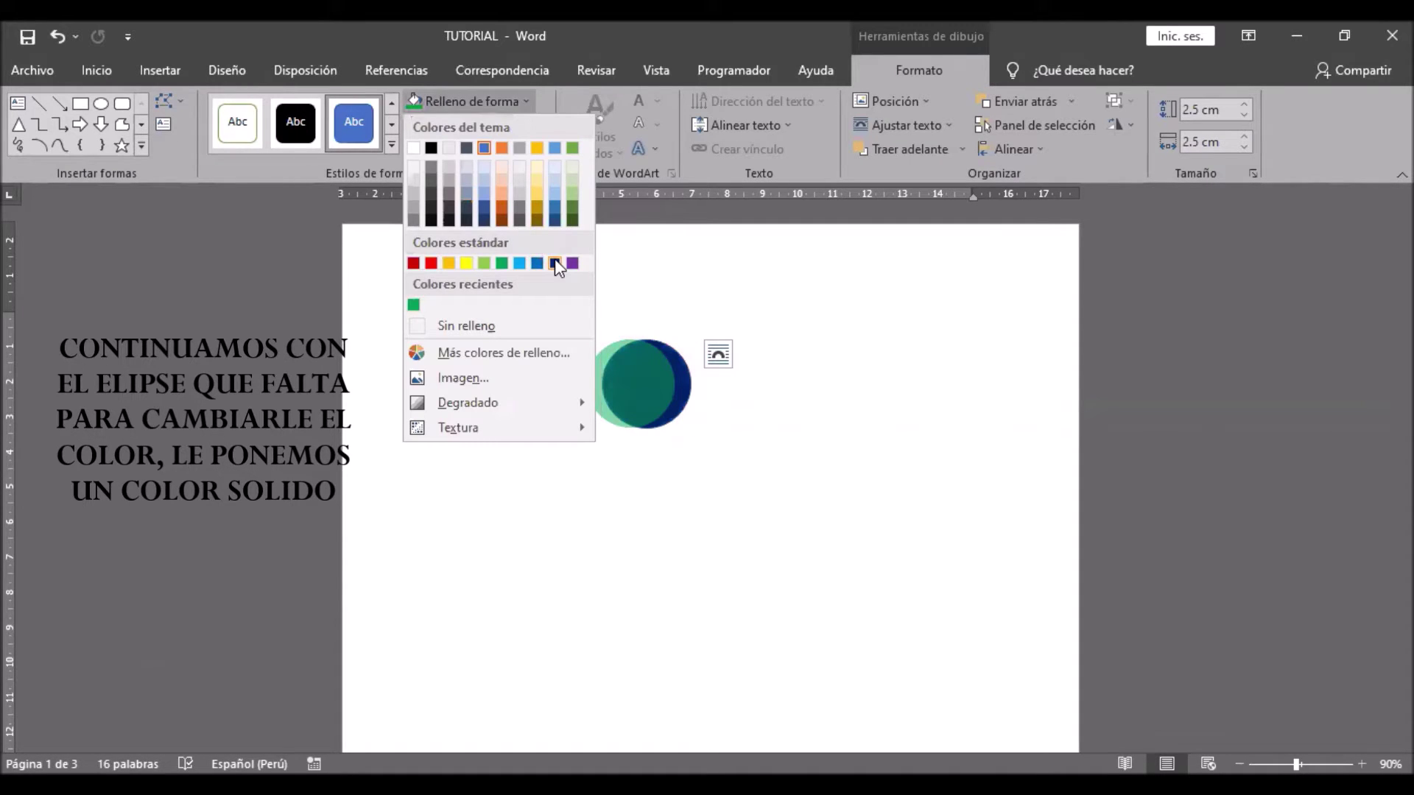
click(556, 263)
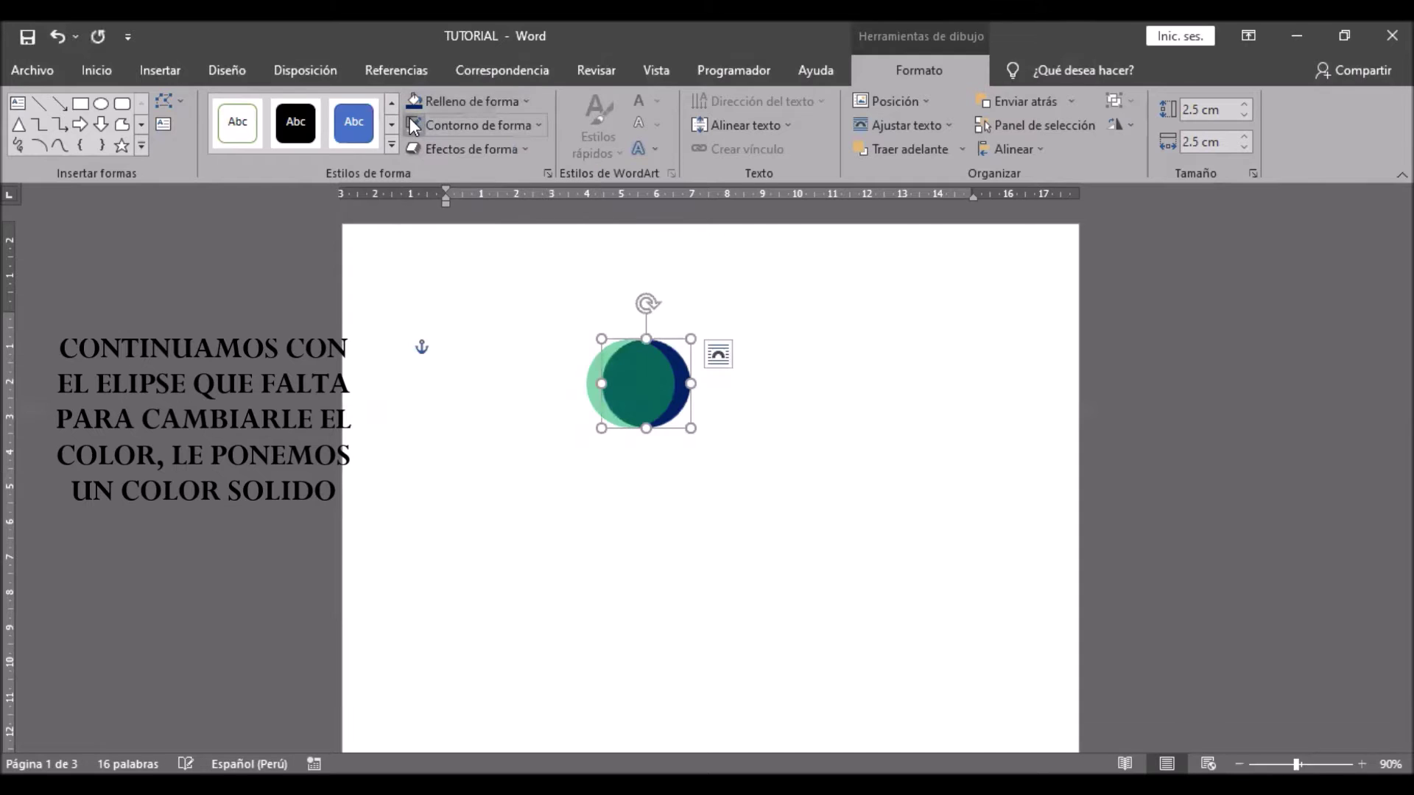
click(764, 497)
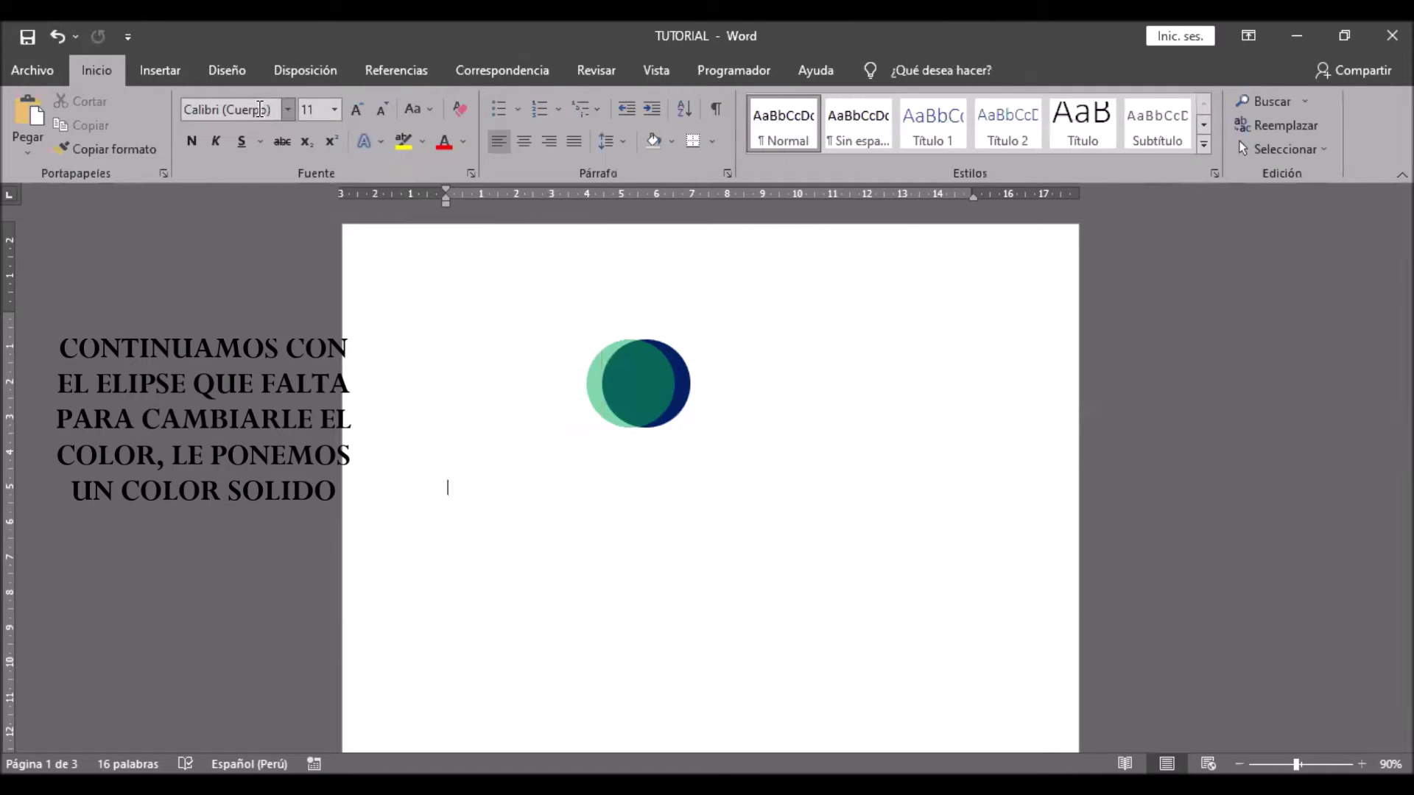
- Insert a text box about 6.32 cm wide and 1.68 cm high over the circles, containing the text CA
click(158, 68)
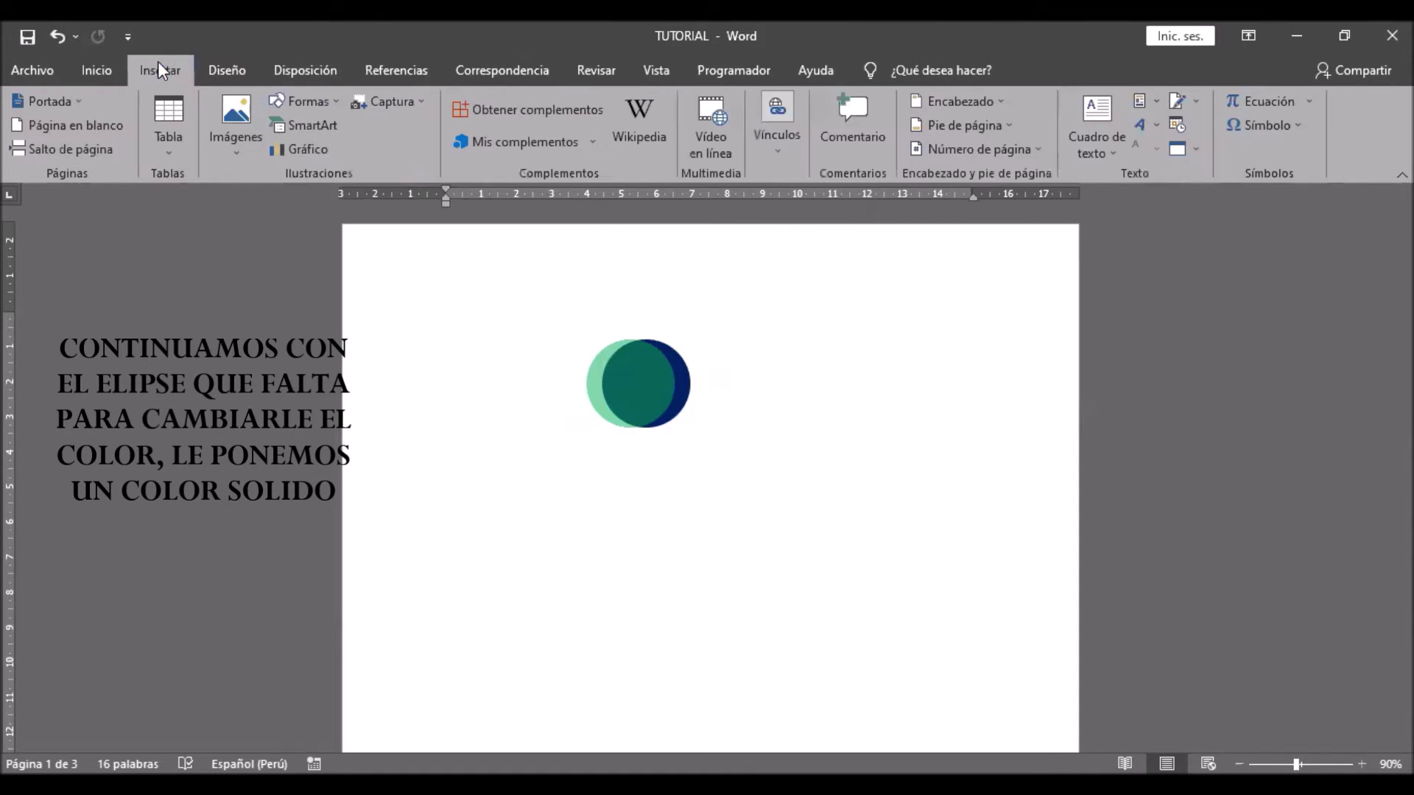
click(306, 102)
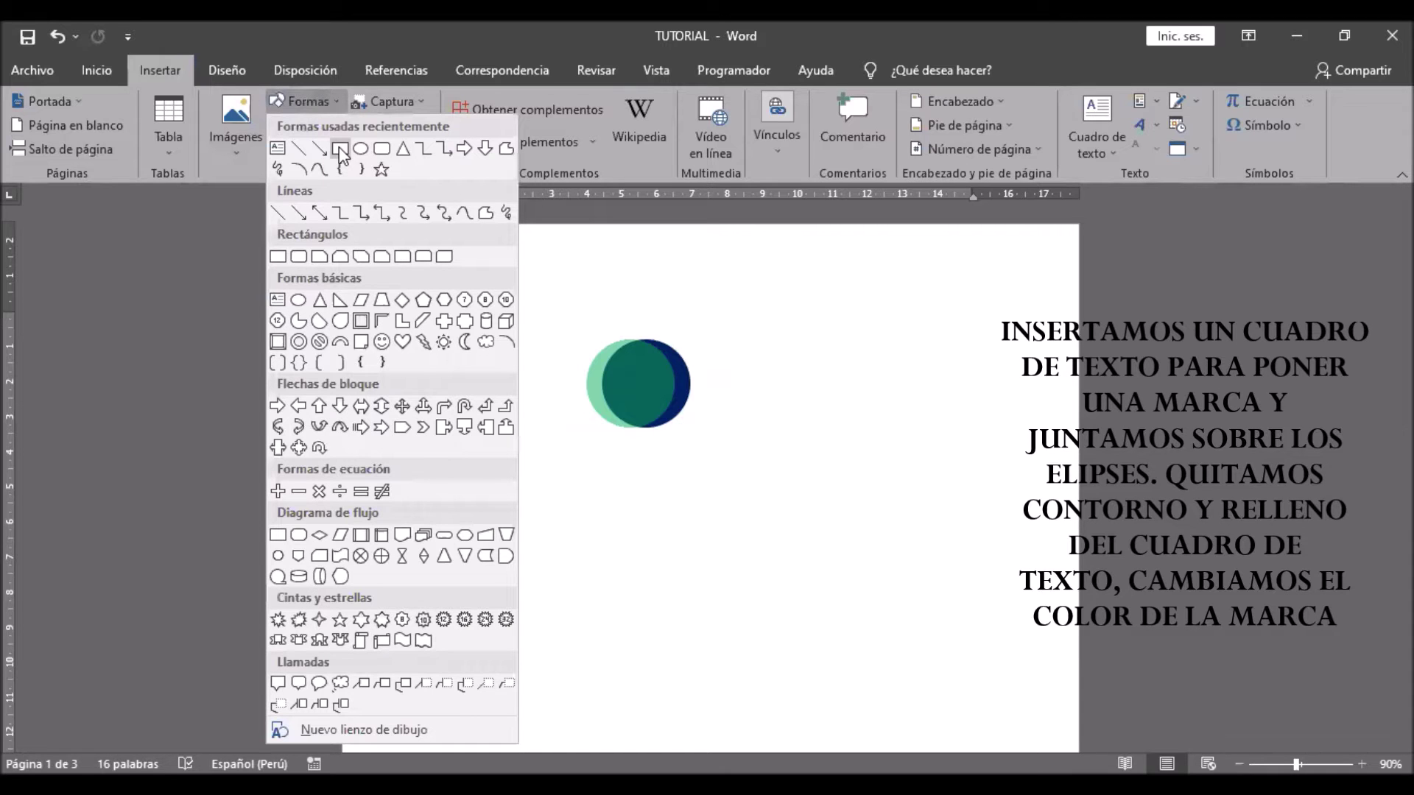
click(277, 153)
drag(521, 332, 746, 393)
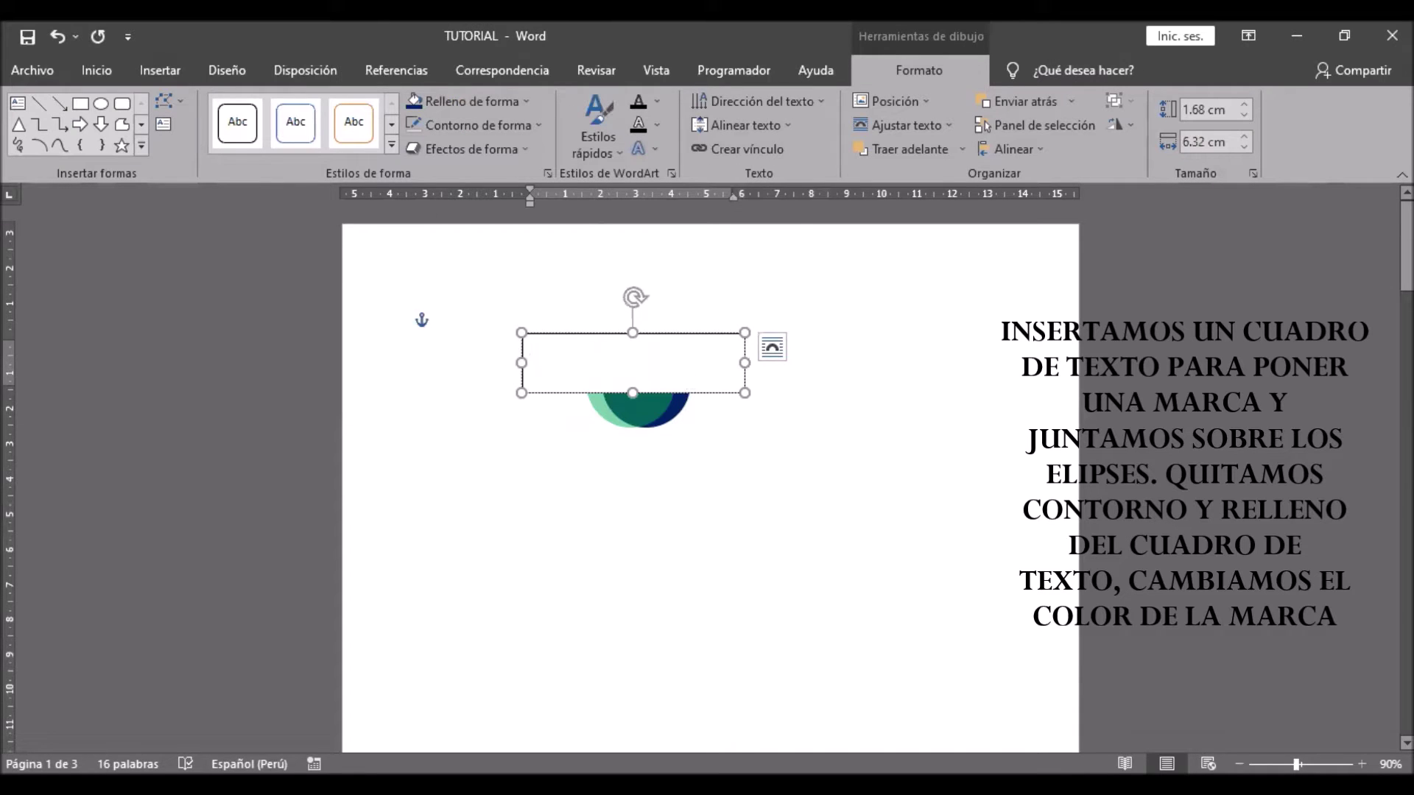
text(CA)
- Format the CA text in Eras Bold ITC at size 40 and centre it in its text box
double_click(557, 345)
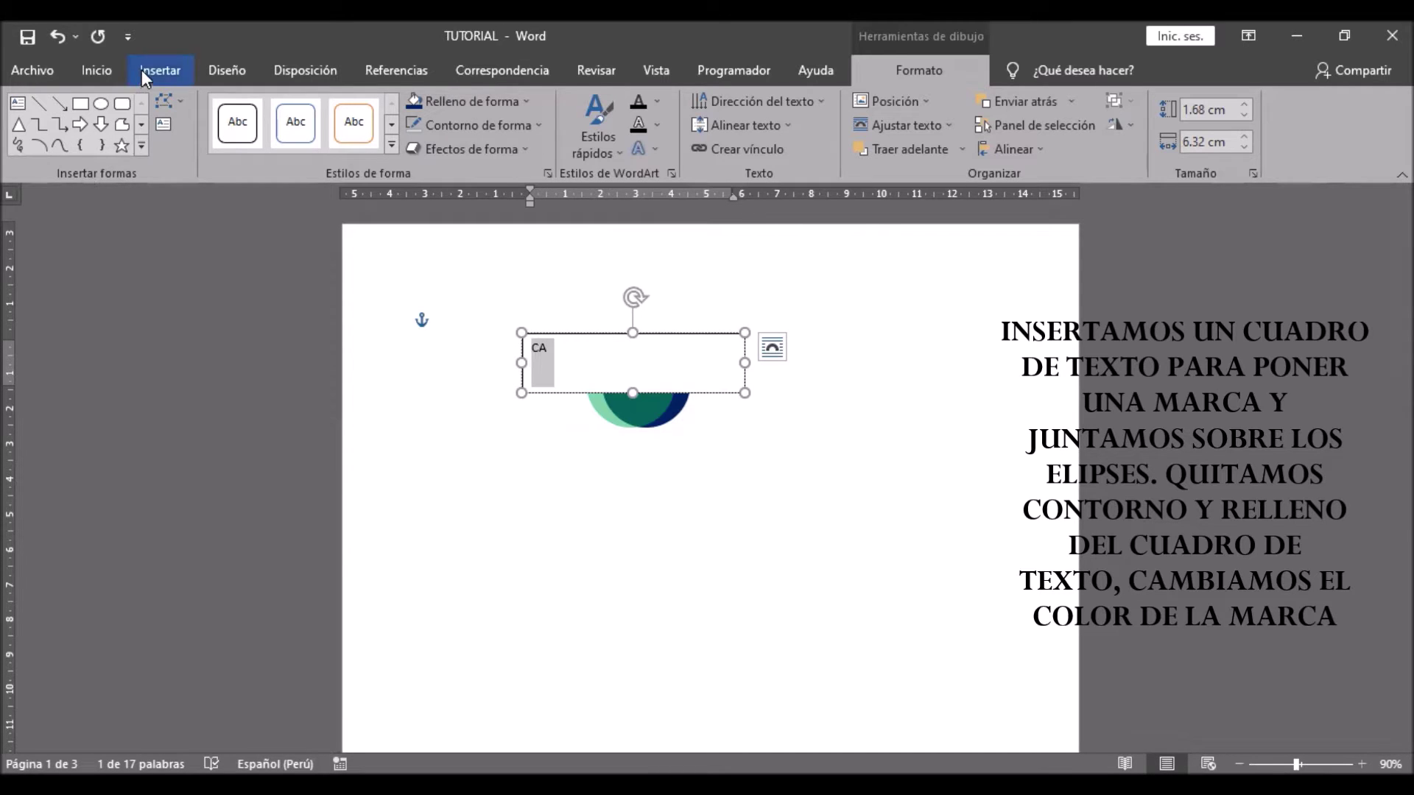
click(115, 70)
click(286, 112)
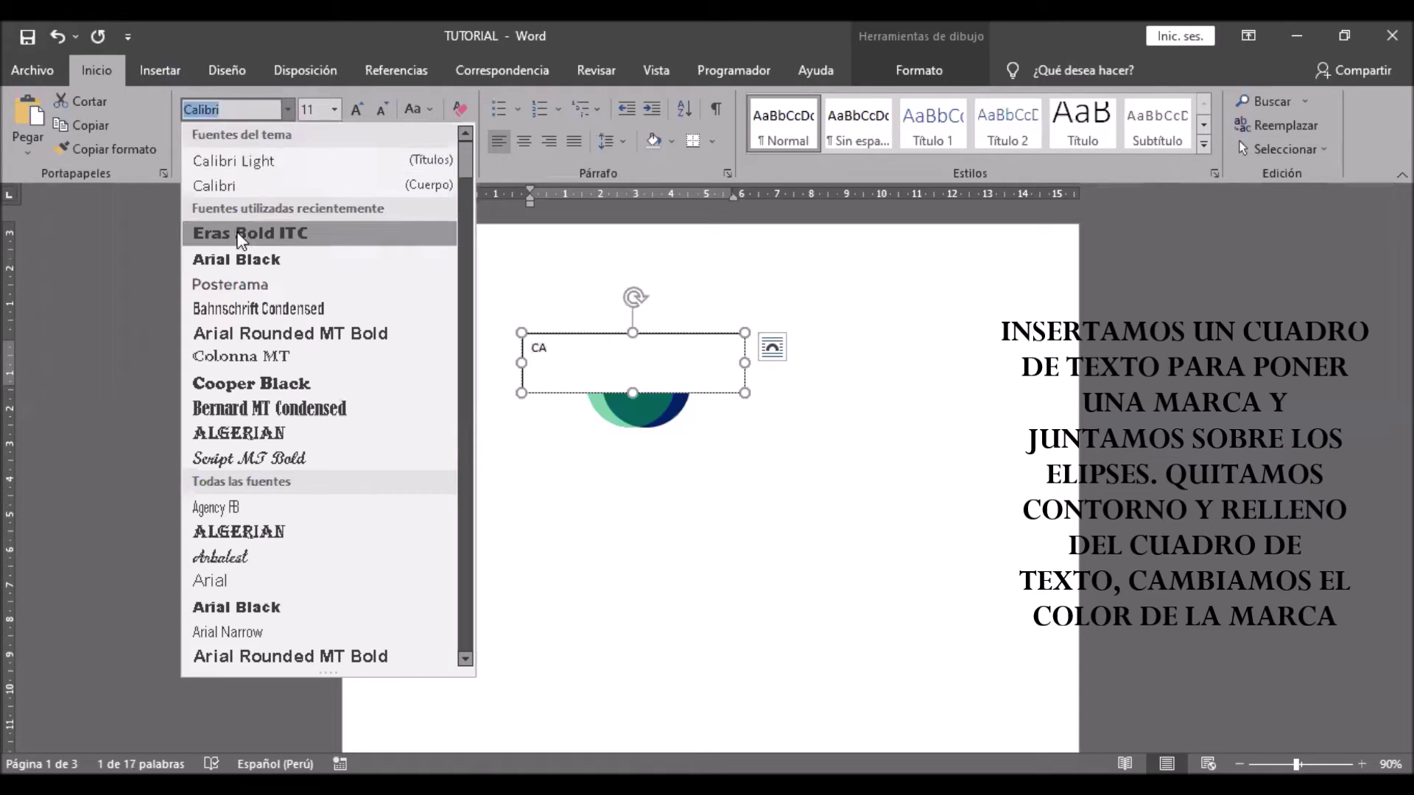
click(237, 234)
click(321, 105)
text(40)
key(Return)
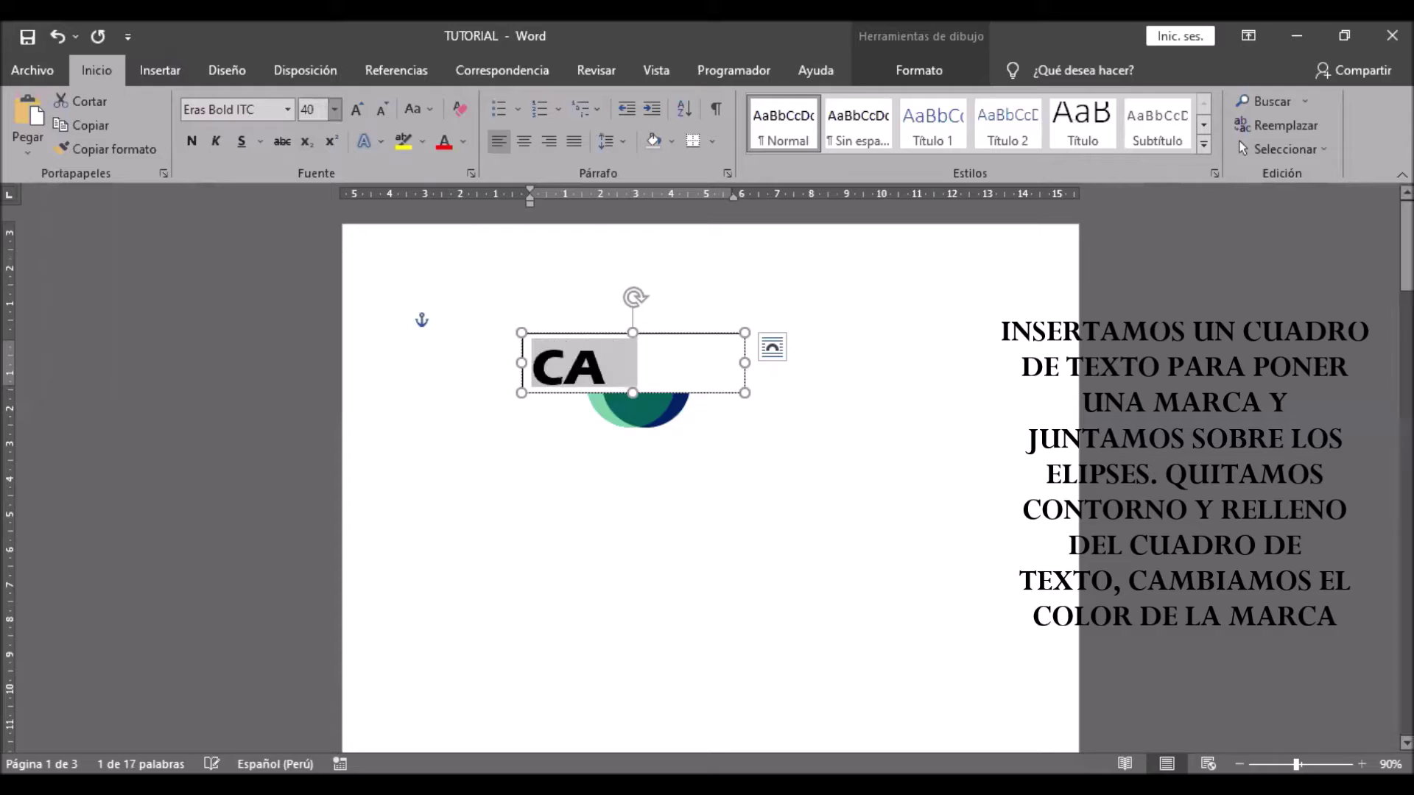
click(524, 140)
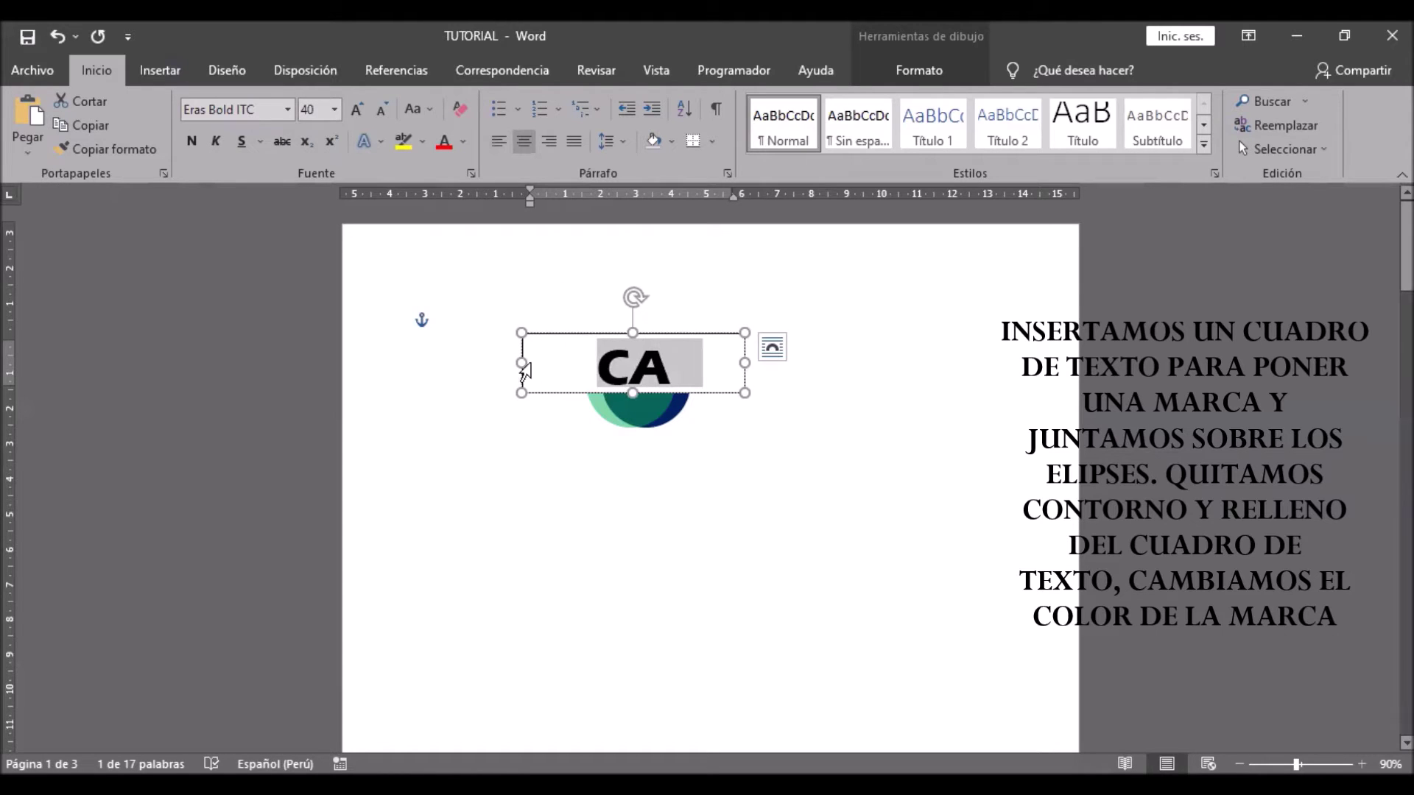
- Narrow the CA text box to about 4.19 cm and move it over the two circles
drag(523, 362, 596, 363)
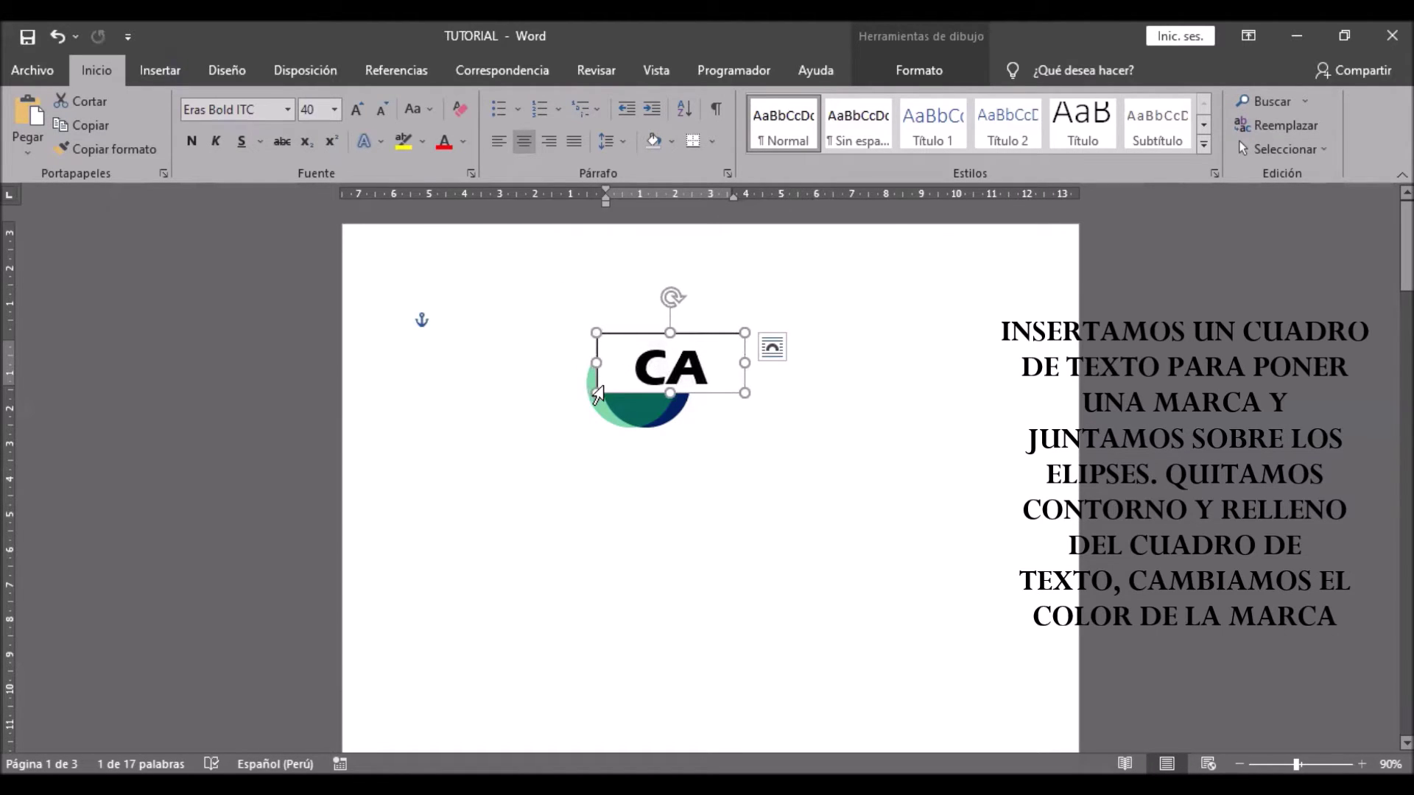
click(602, 387)
click(600, 385)
drag(652, 387, 617, 393)
- Remove the fill and outline from the CA text box
click(919, 70)
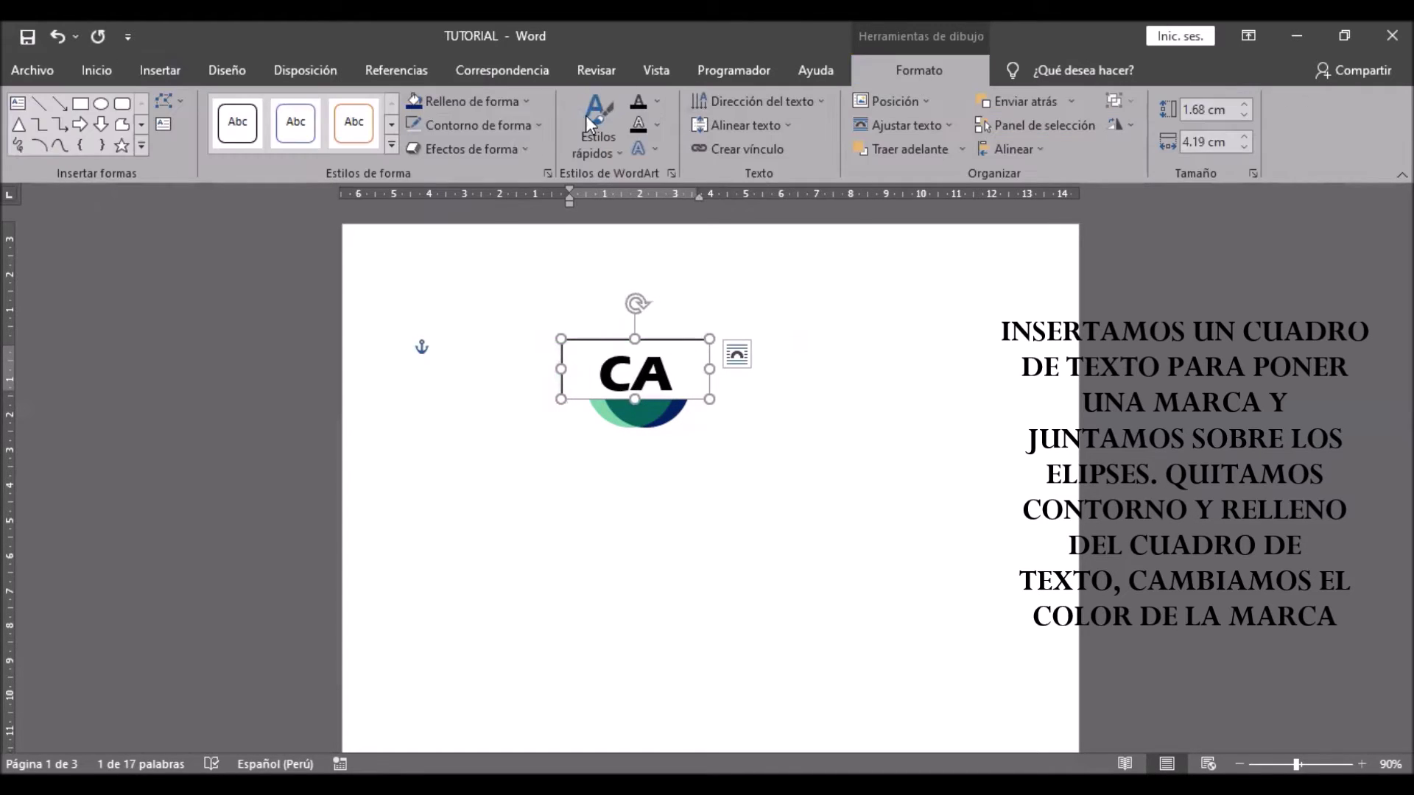
click(464, 101)
click(442, 325)
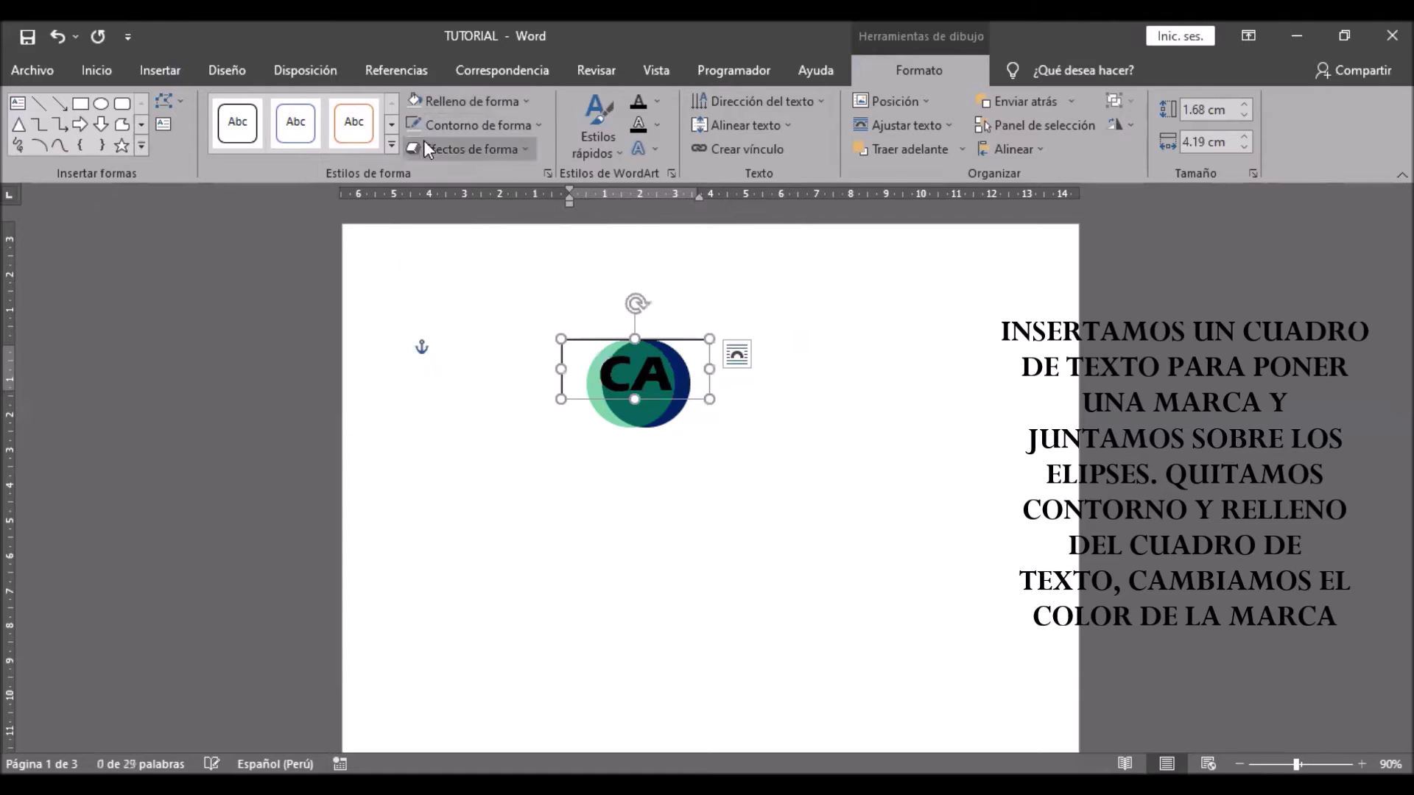
- Change the colour of the CA text to white
drag(620, 396, 703, 379)
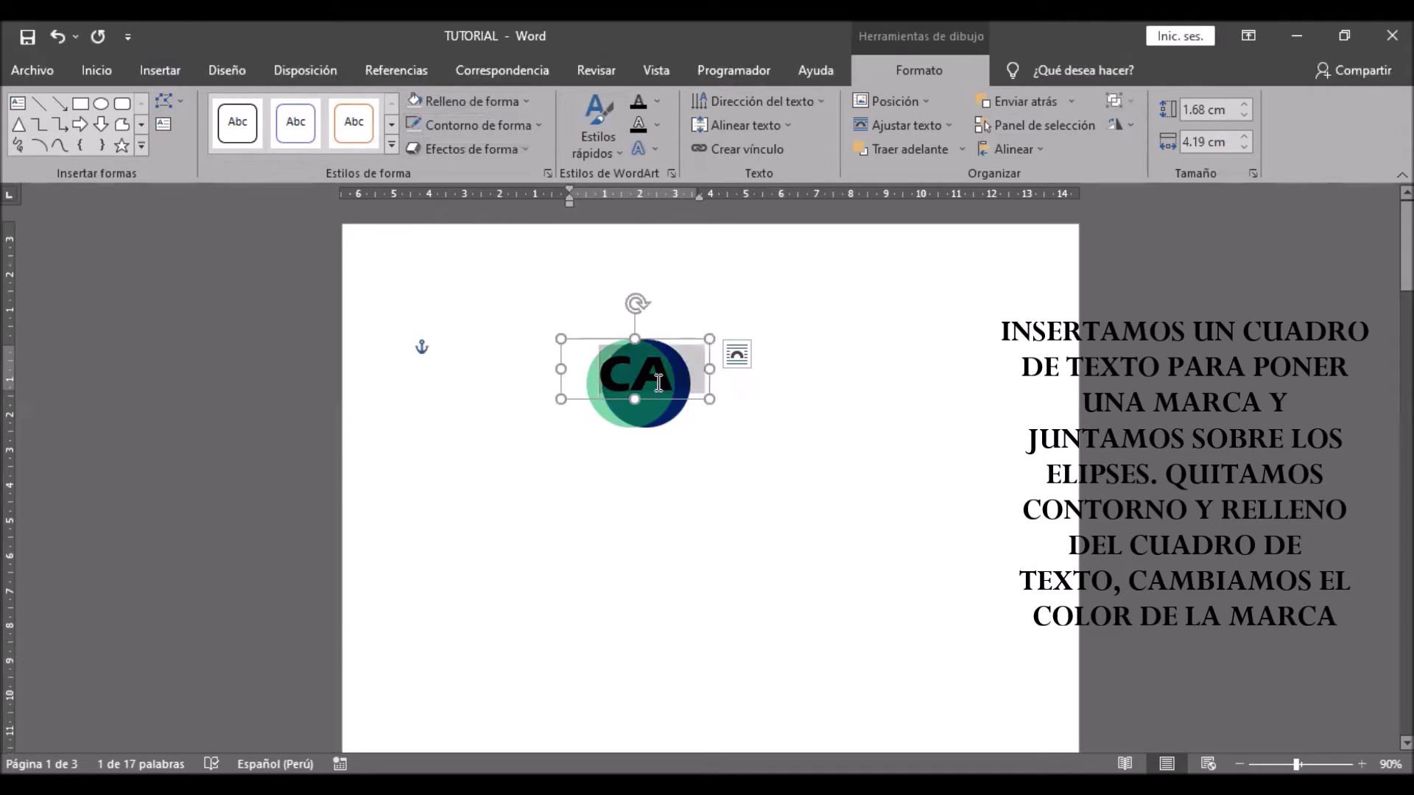
click(796, 347)
click(781, 417)
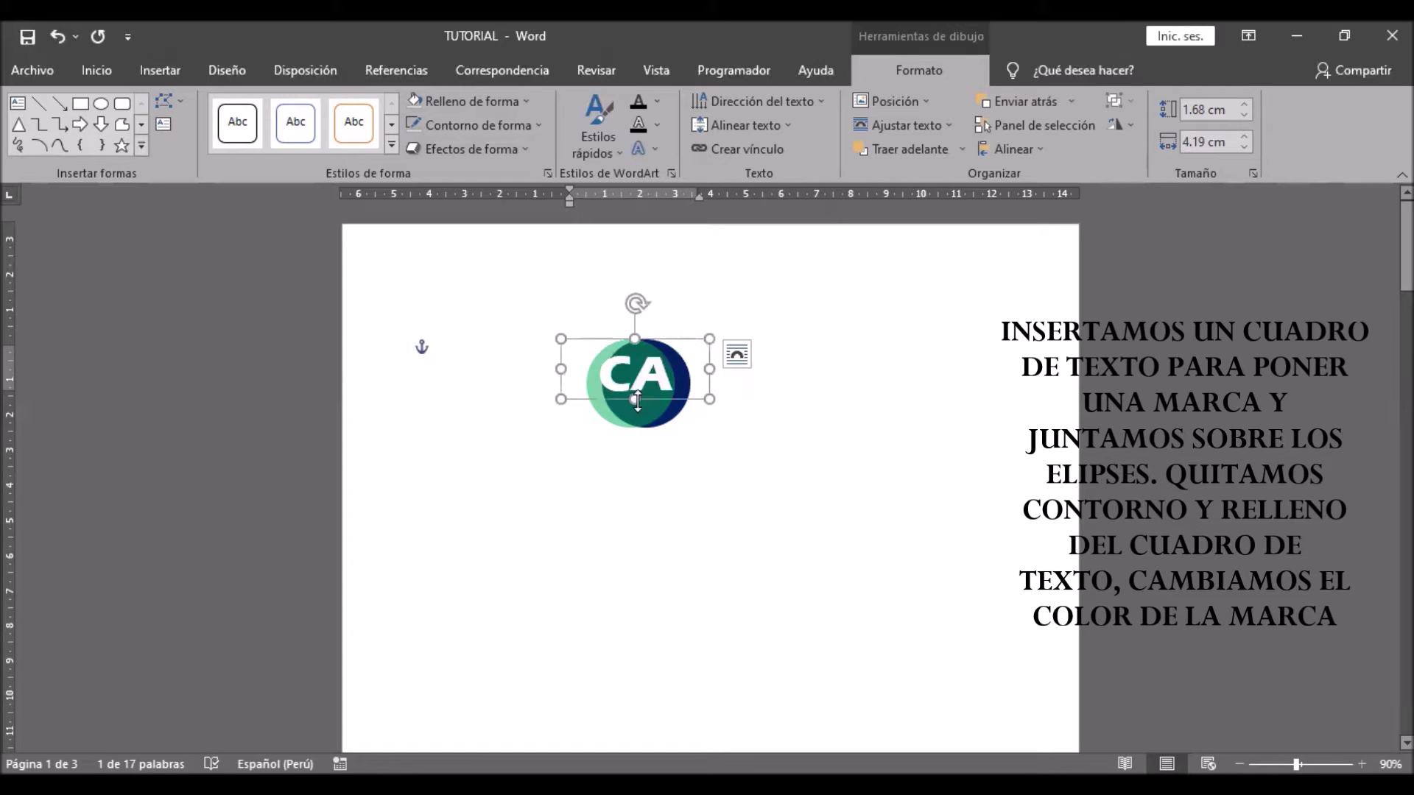
- Nudge the CA text box down and slightly right so the letters sit centred on the overlapping circles
key(Down)
key(Down)
key(Down)
key(Down)
key(Down)
key(Down)
key(Down)
key(Down)
key(Right)
key(Up)
key(Up)
key(Up)
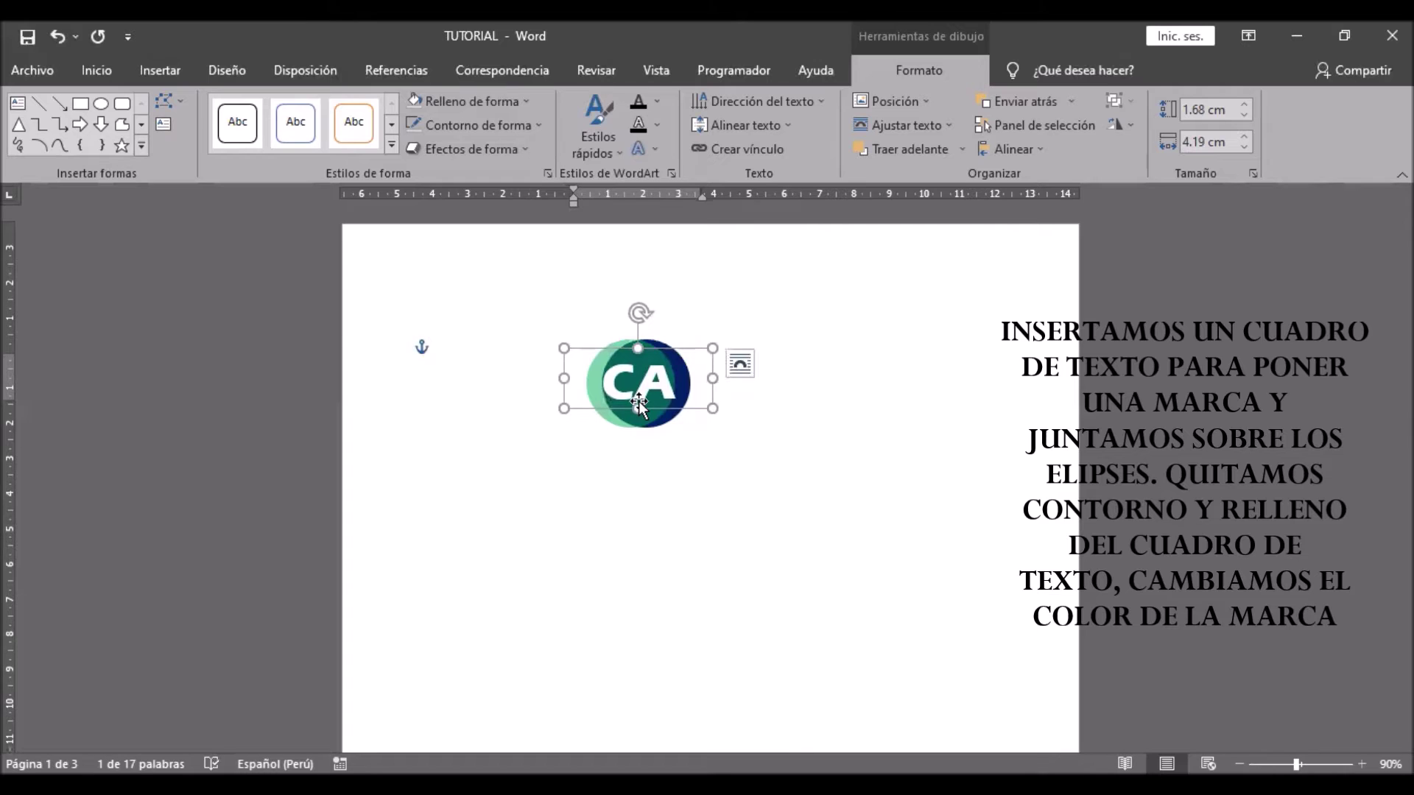
- Enlarge the CA text box to about 1.86 cm high and fine-tune its position slightly down and left
drag(712, 408, 715, 415)
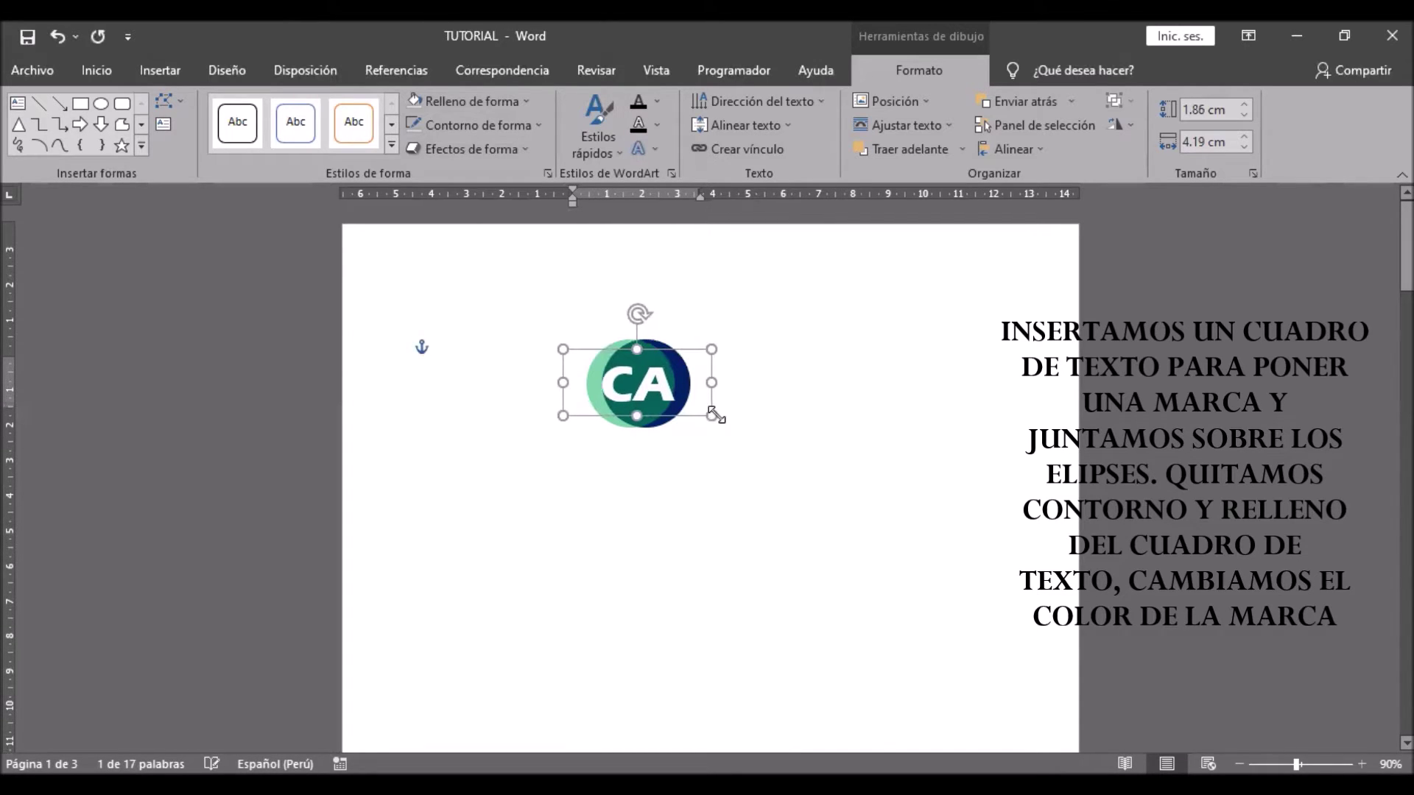
key(ctrl+z)
key(Down)
key(Left)
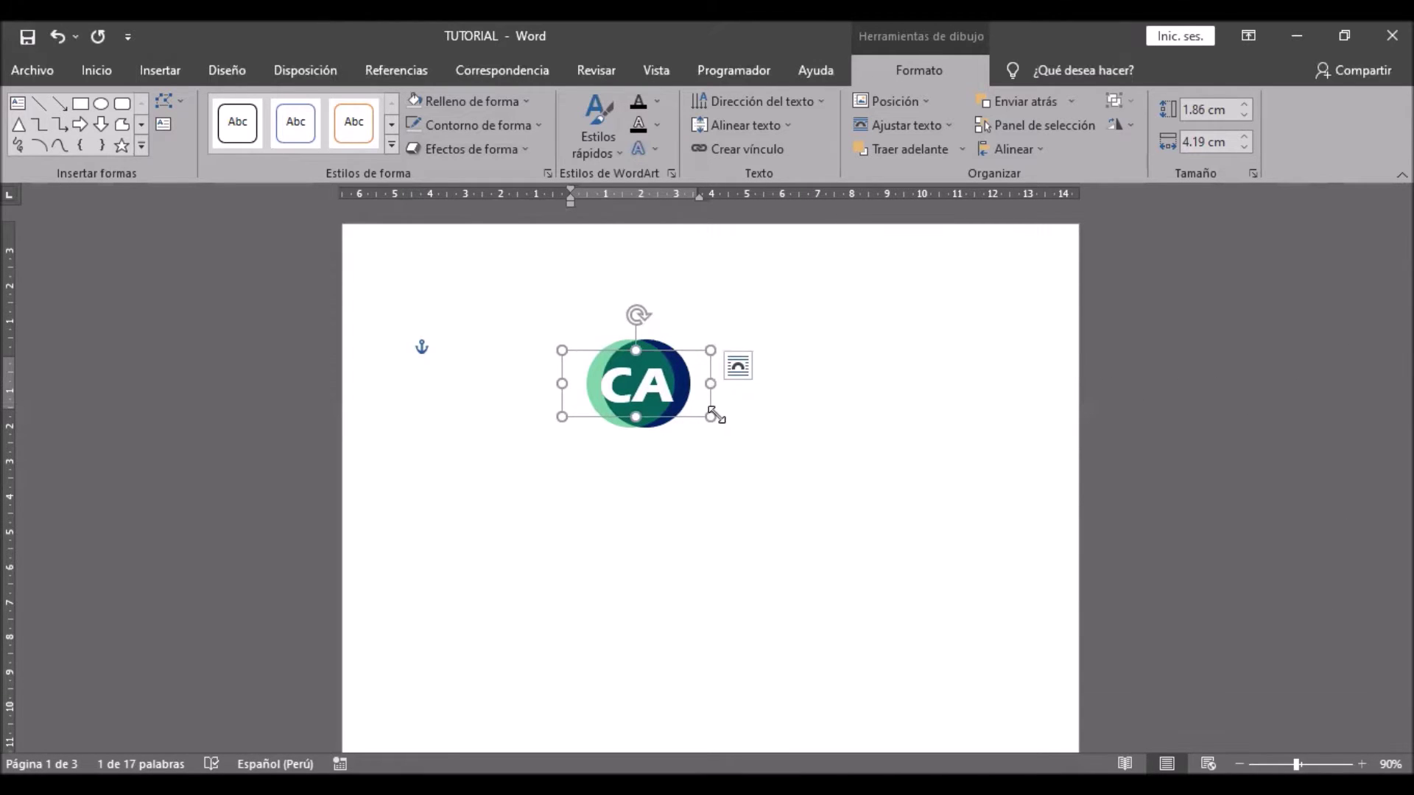
click(719, 489)
- Insert a text box about 6.65 cm wide and 0.83 cm high below the circles, containing CORPORACION ACUÑA
click(160, 70)
click(300, 103)
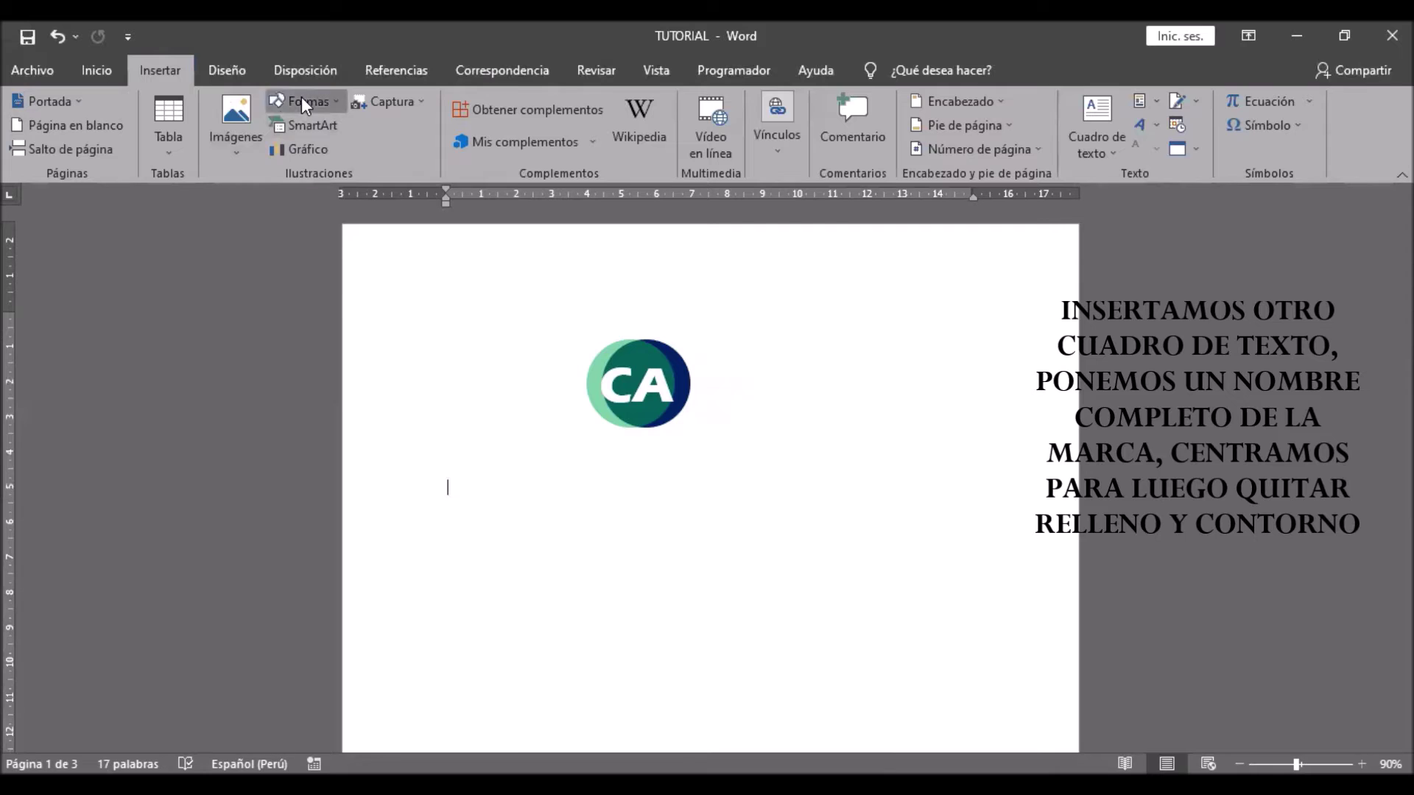
click(279, 149)
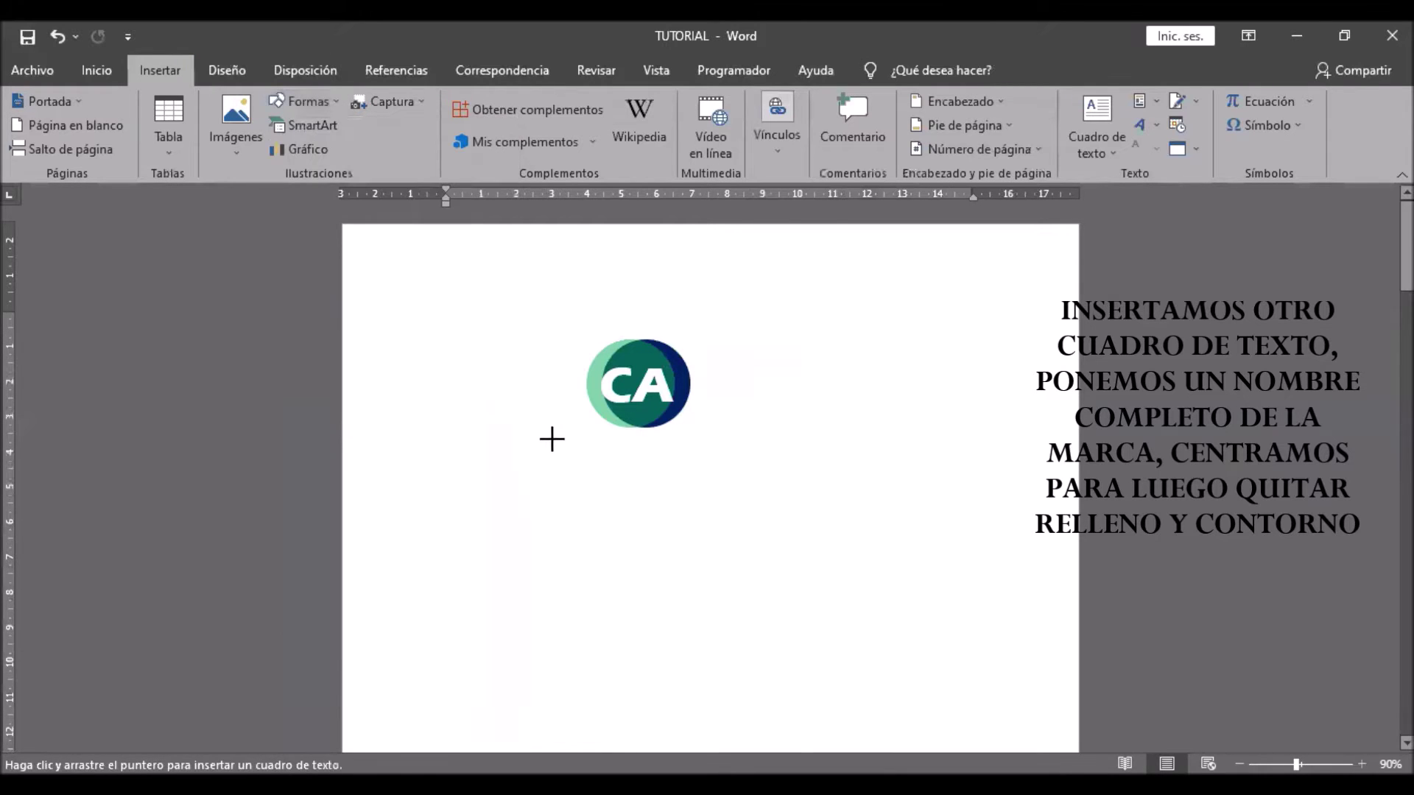
drag(532, 434, 765, 463)
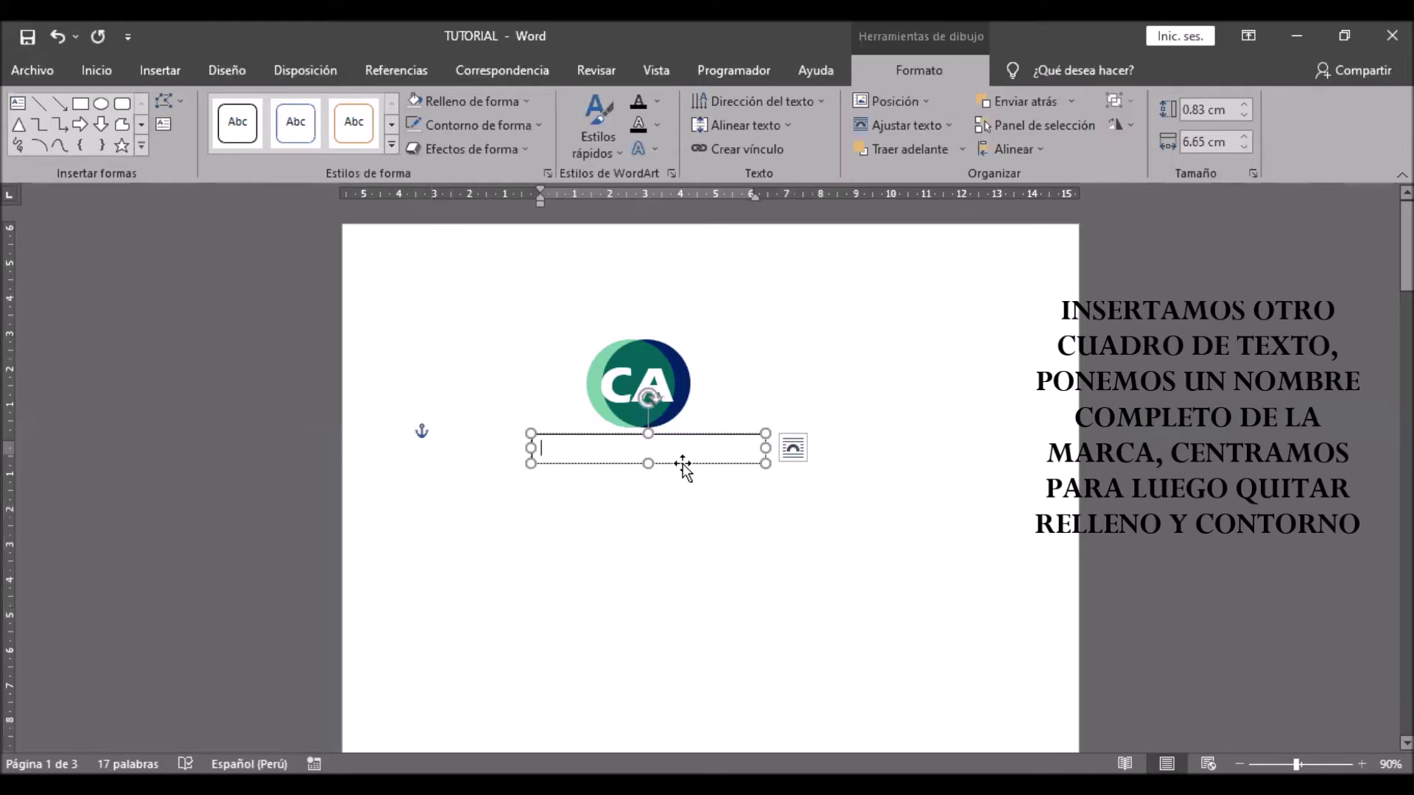
text(C)
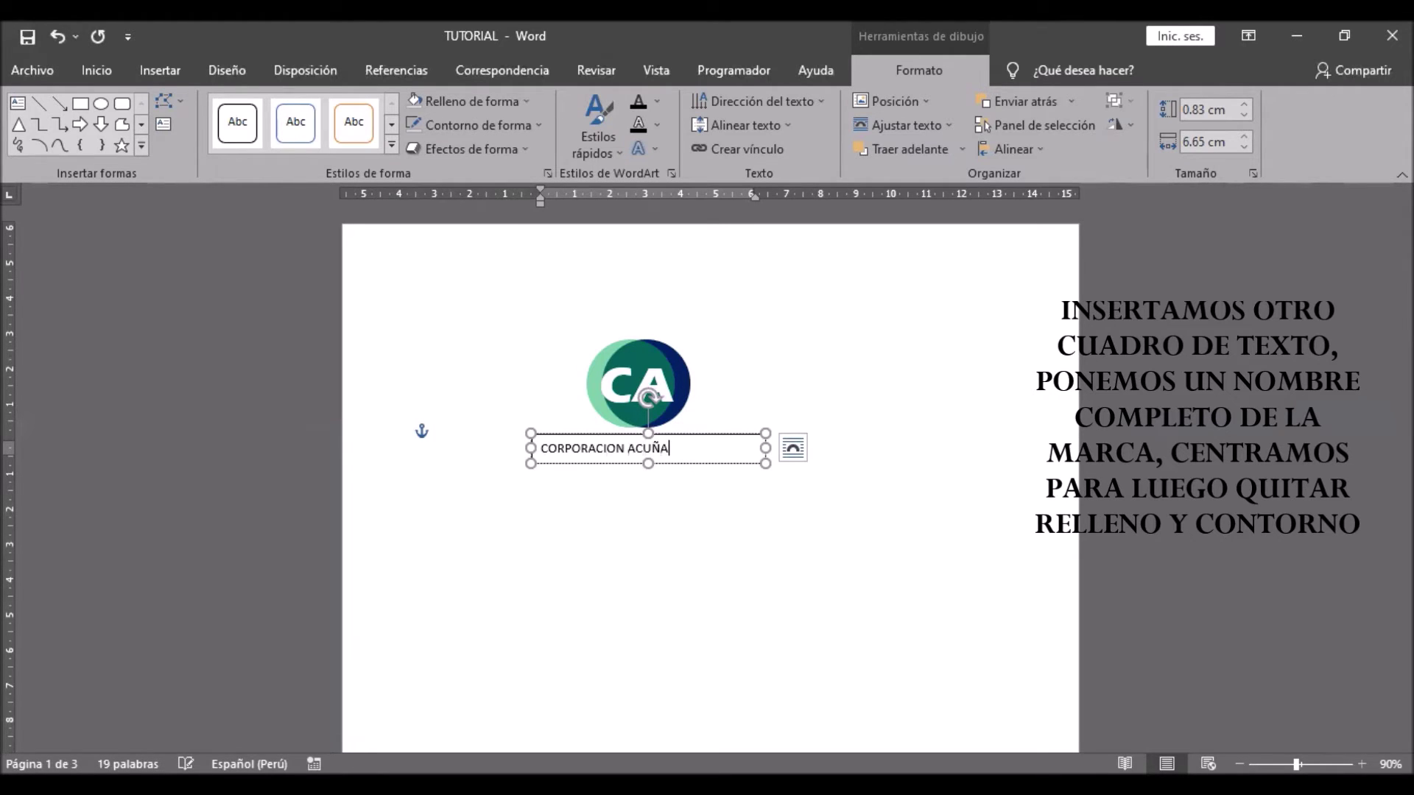
text(ORPORACION ACUÑA)
- Format the CORPORACION ACUÑA text in Eras Bold ITC at size 14 and centre it
drag(680, 448, 582, 446)
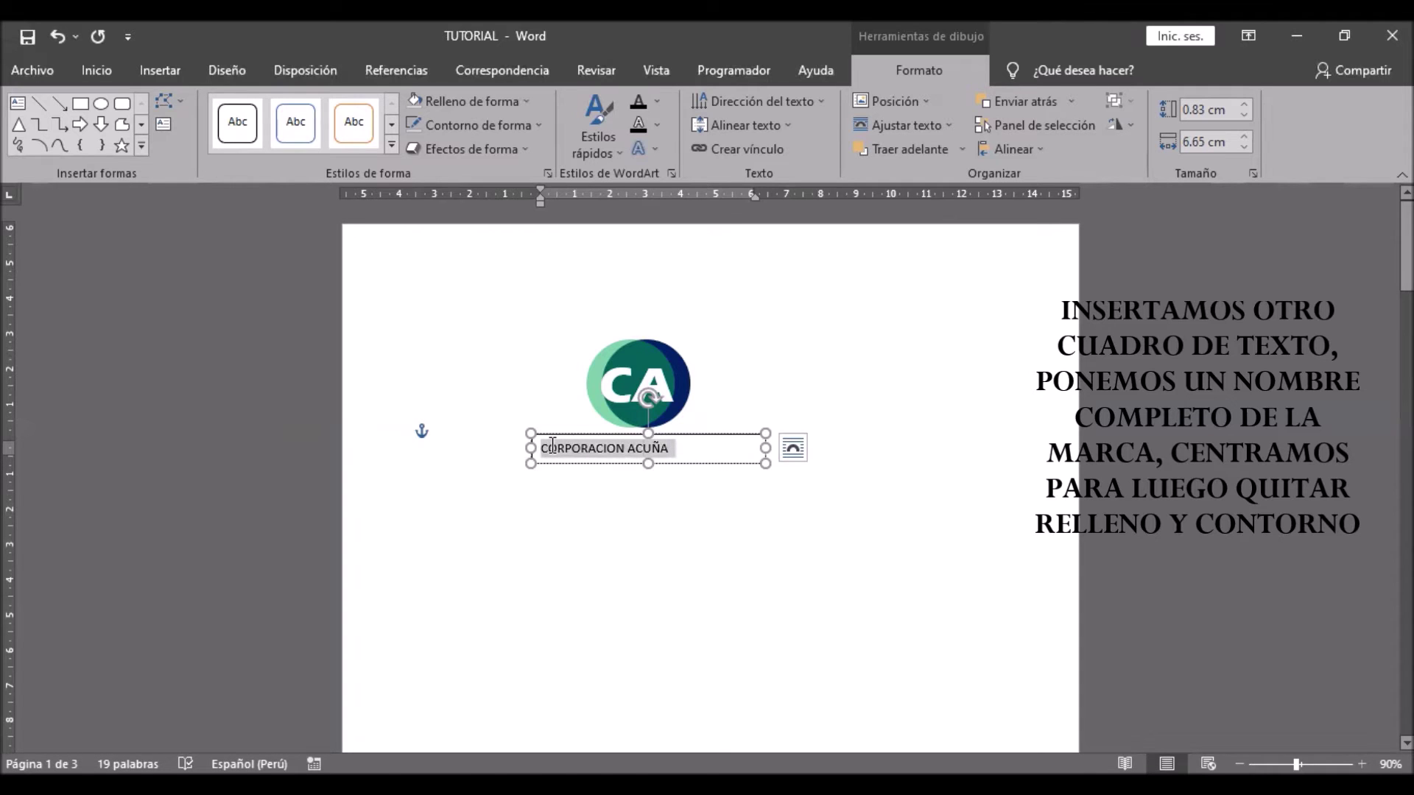
click(96, 70)
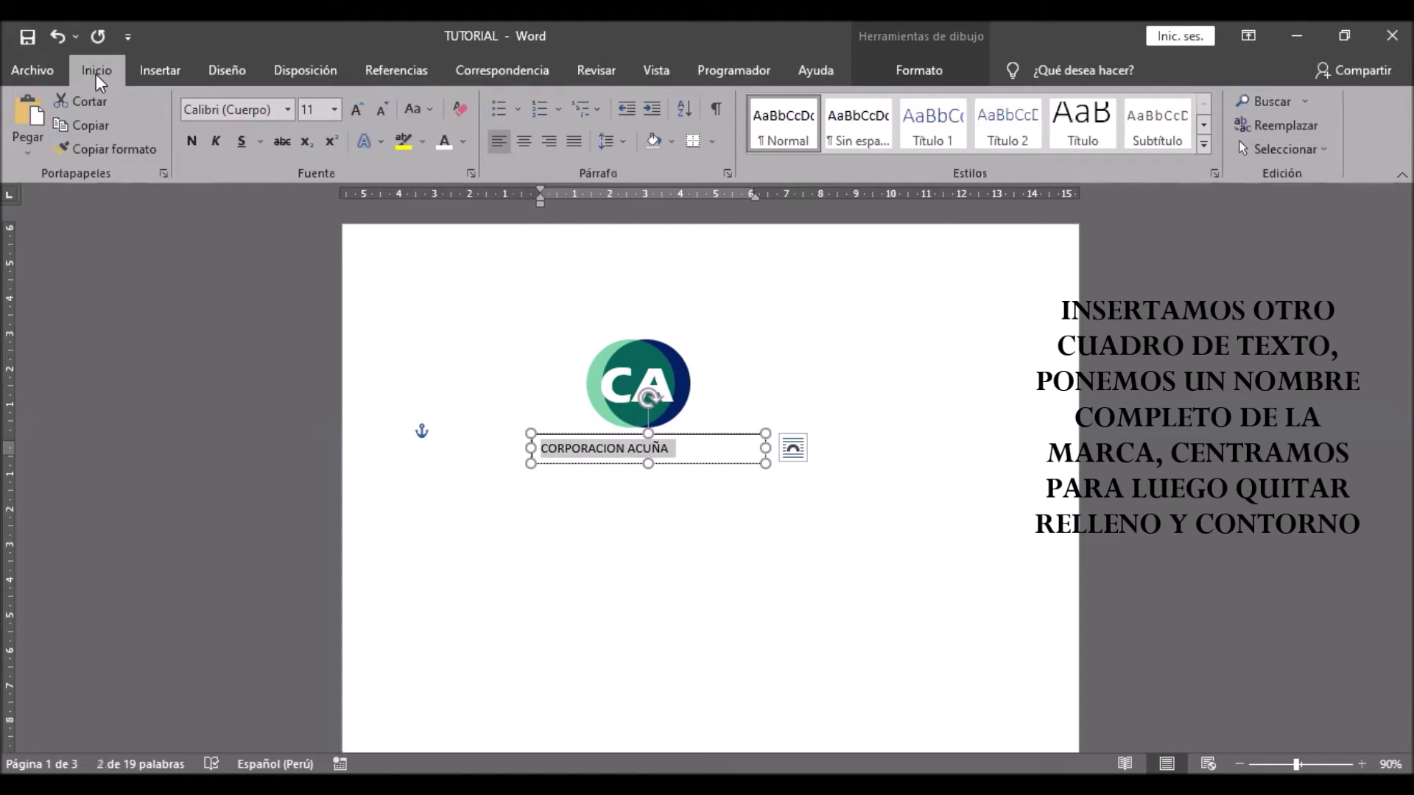
click(288, 109)
click(221, 236)
click(356, 110)
click(357, 110)
click(522, 143)
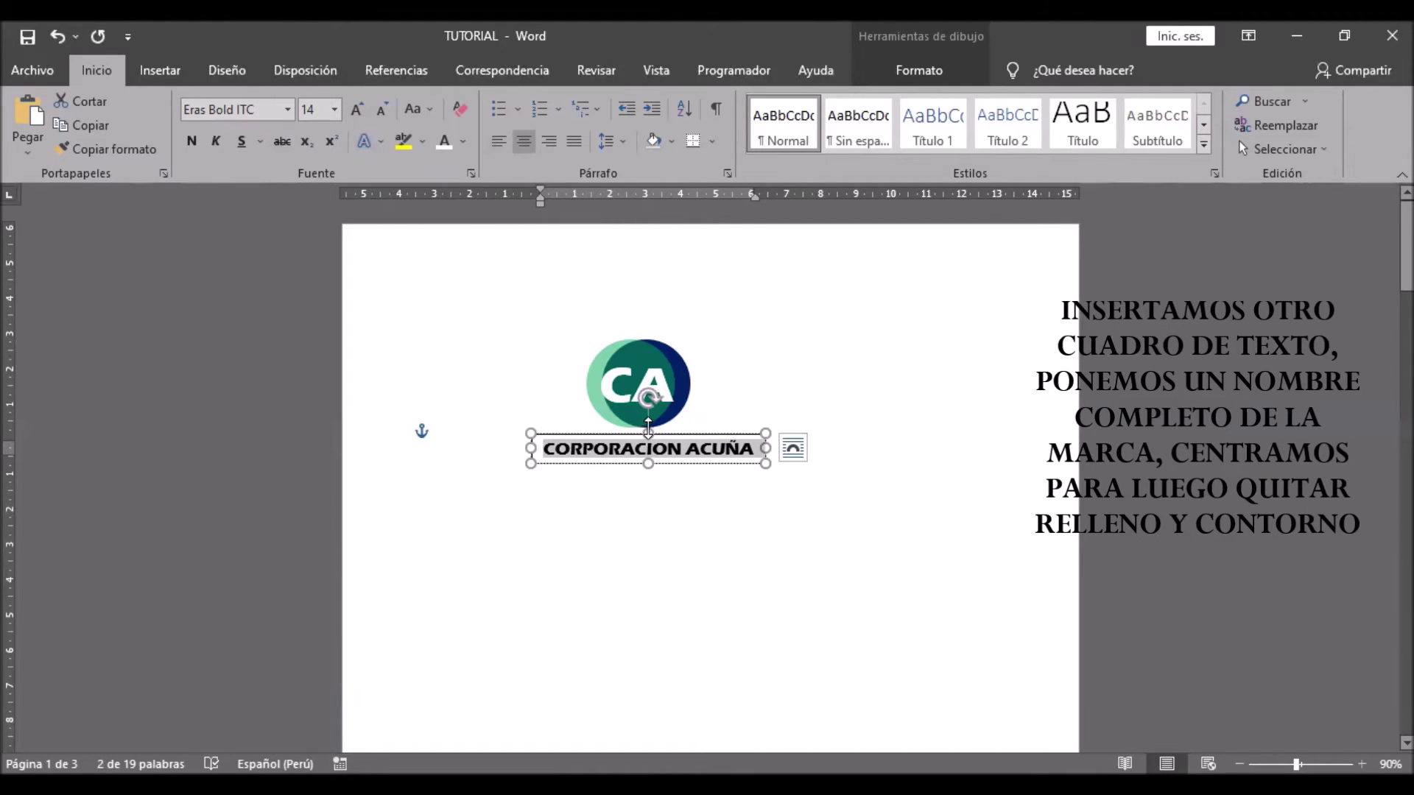
- Nudge the CORPORACION ACUÑA text box left and up until it sits centred just beneath the circles, and remove its fill and outline
click(649, 426)
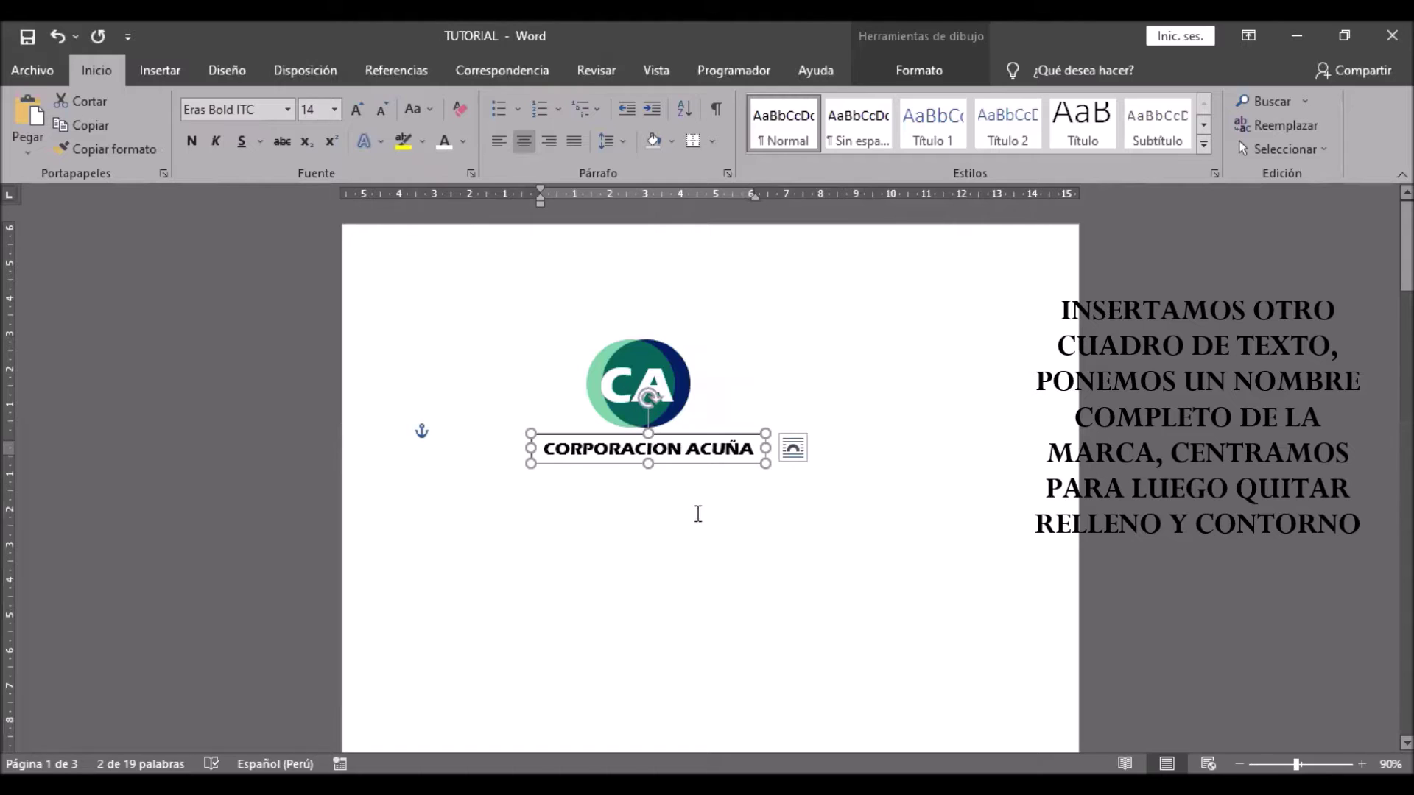
key(Left)
key(Left)
key(Left)
key(Left)
key(Left)
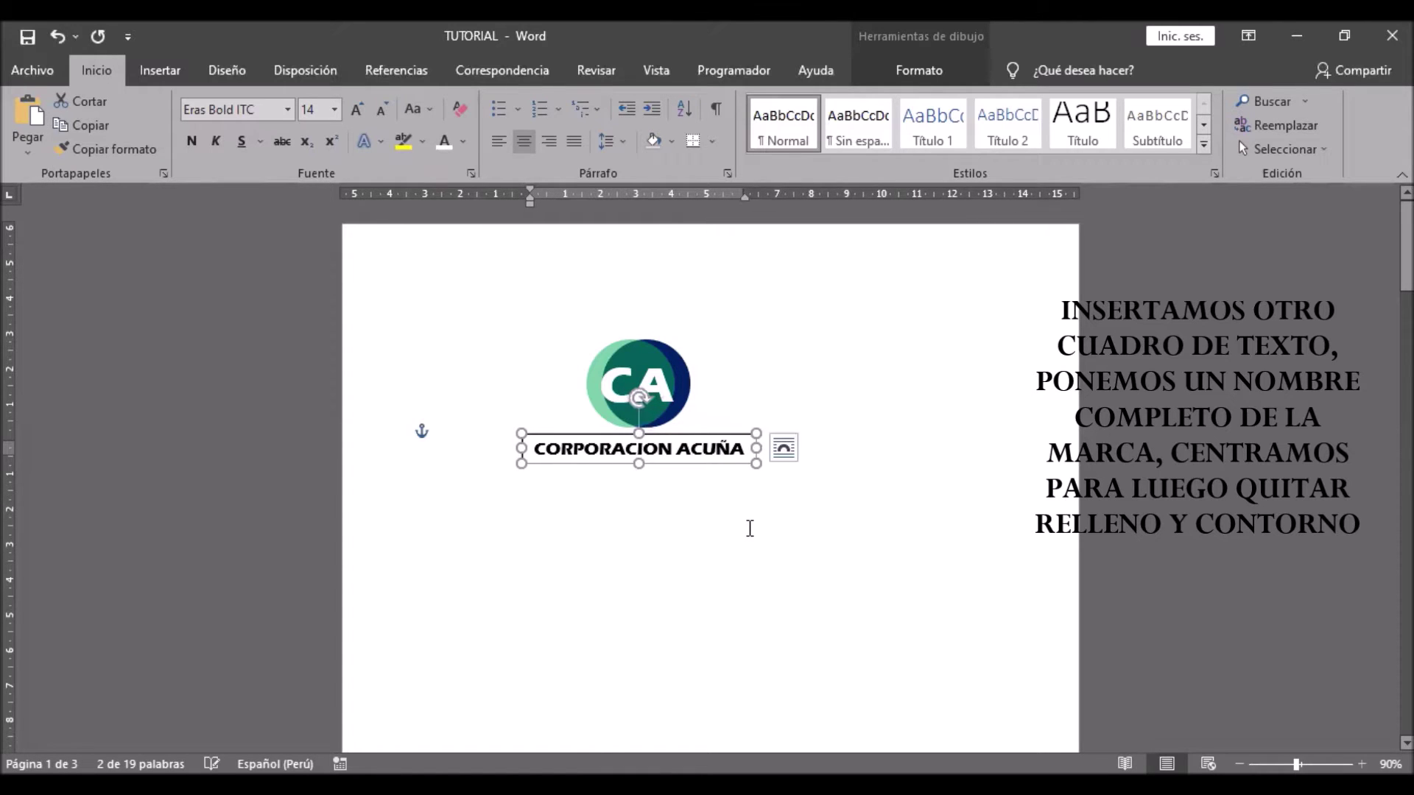
key(Up)
key(Up)
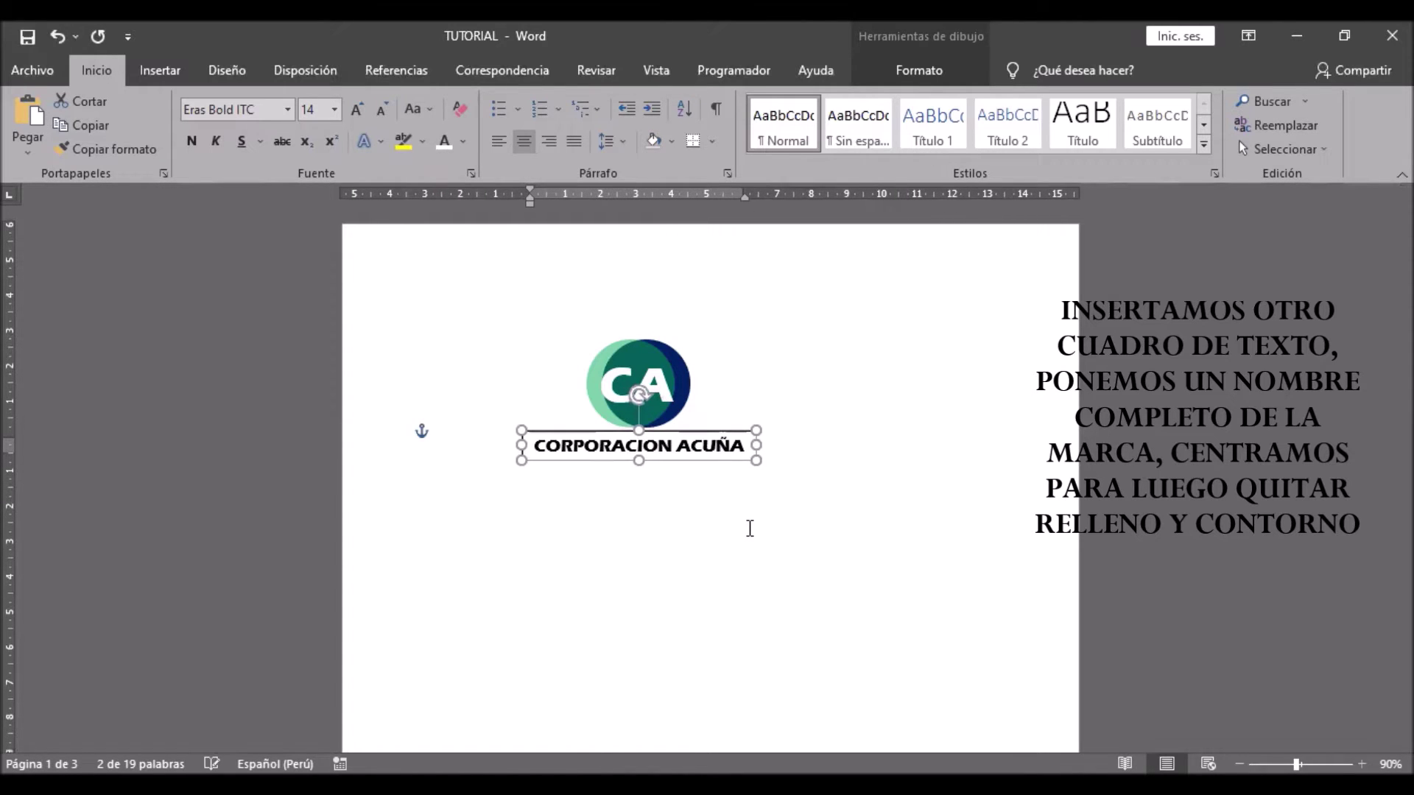
key(Up)
key(Up)
key(Up)
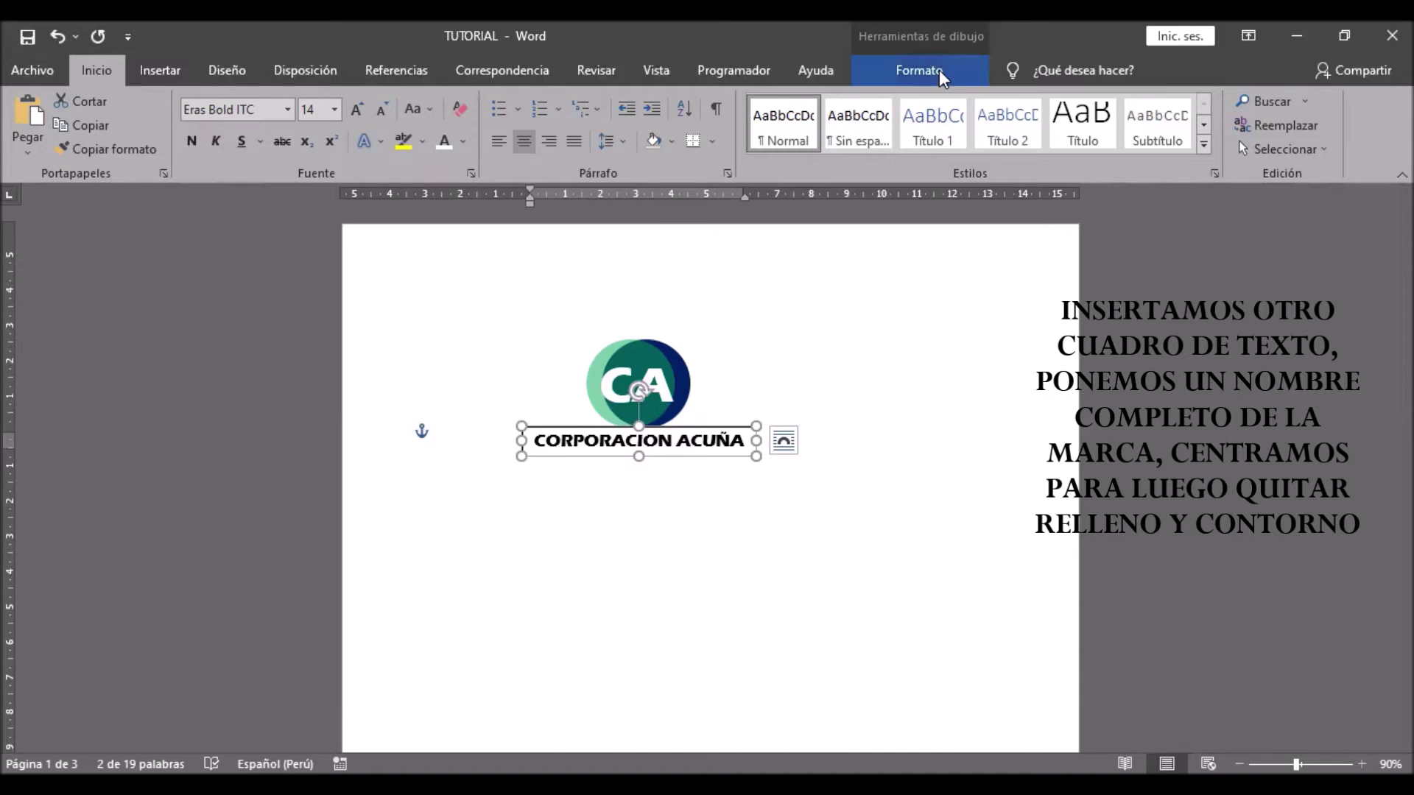
click(920, 70)
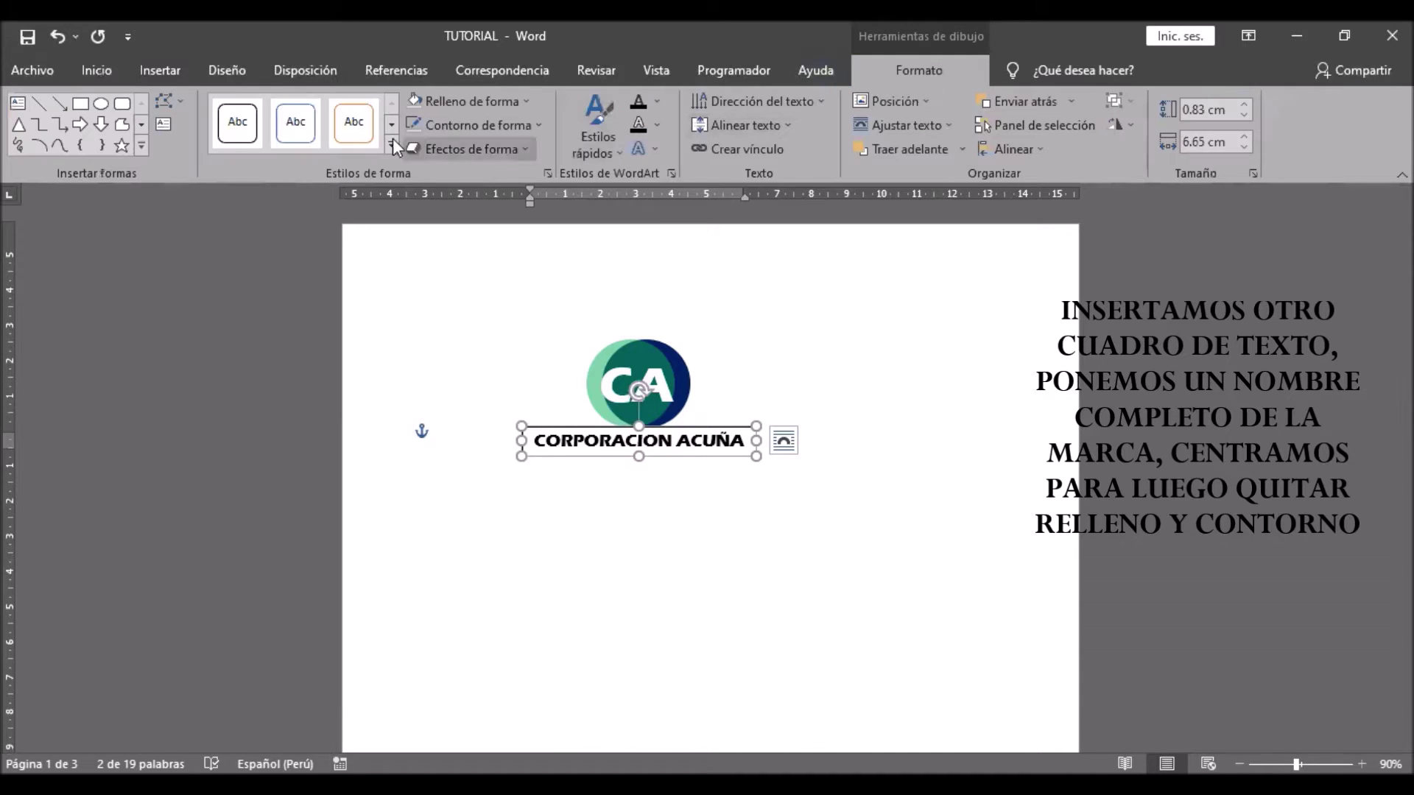
click(646, 542)
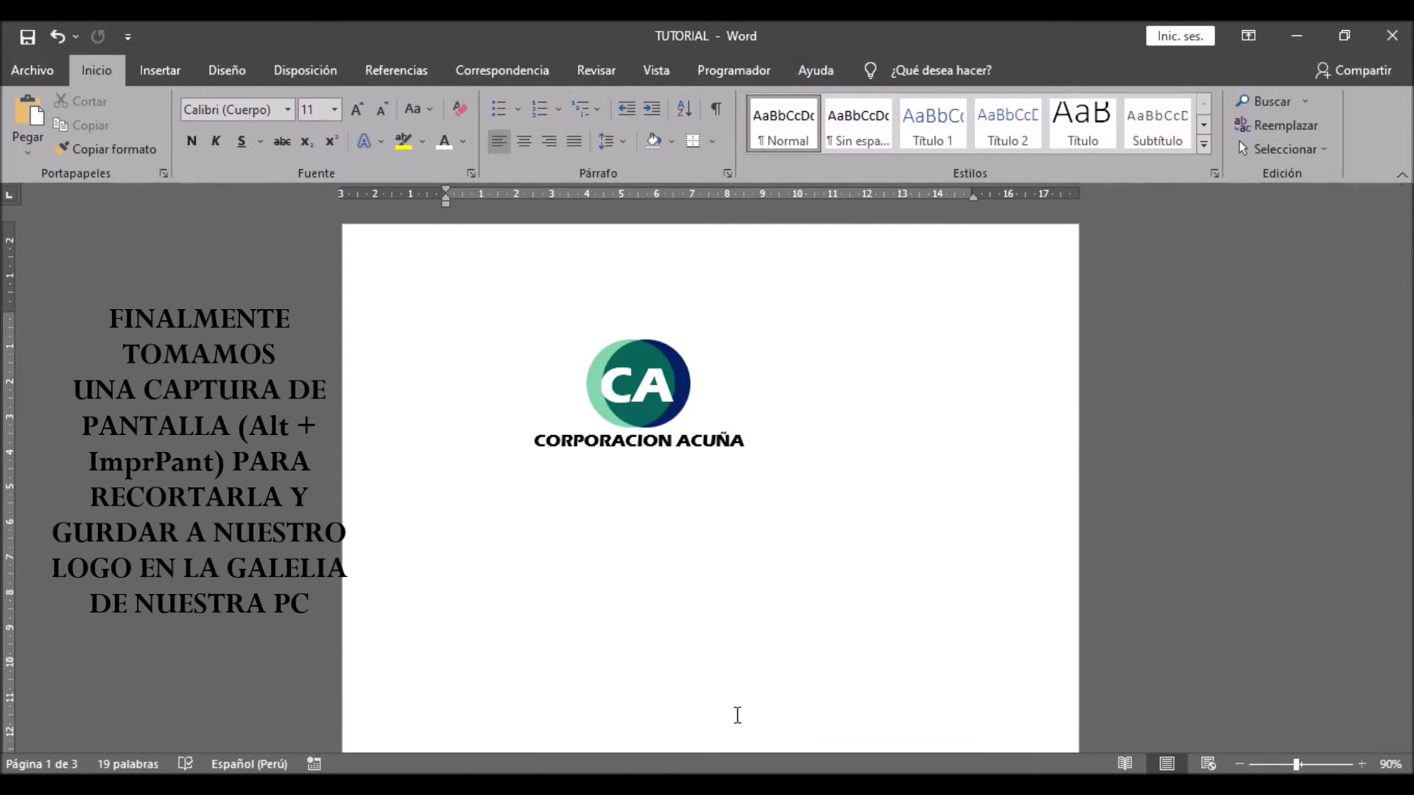
- Paste the screen capture of the page below the logo and crop it around the logo to about 3.8 cm wide
key(ctrl+v)
click(697, 629)
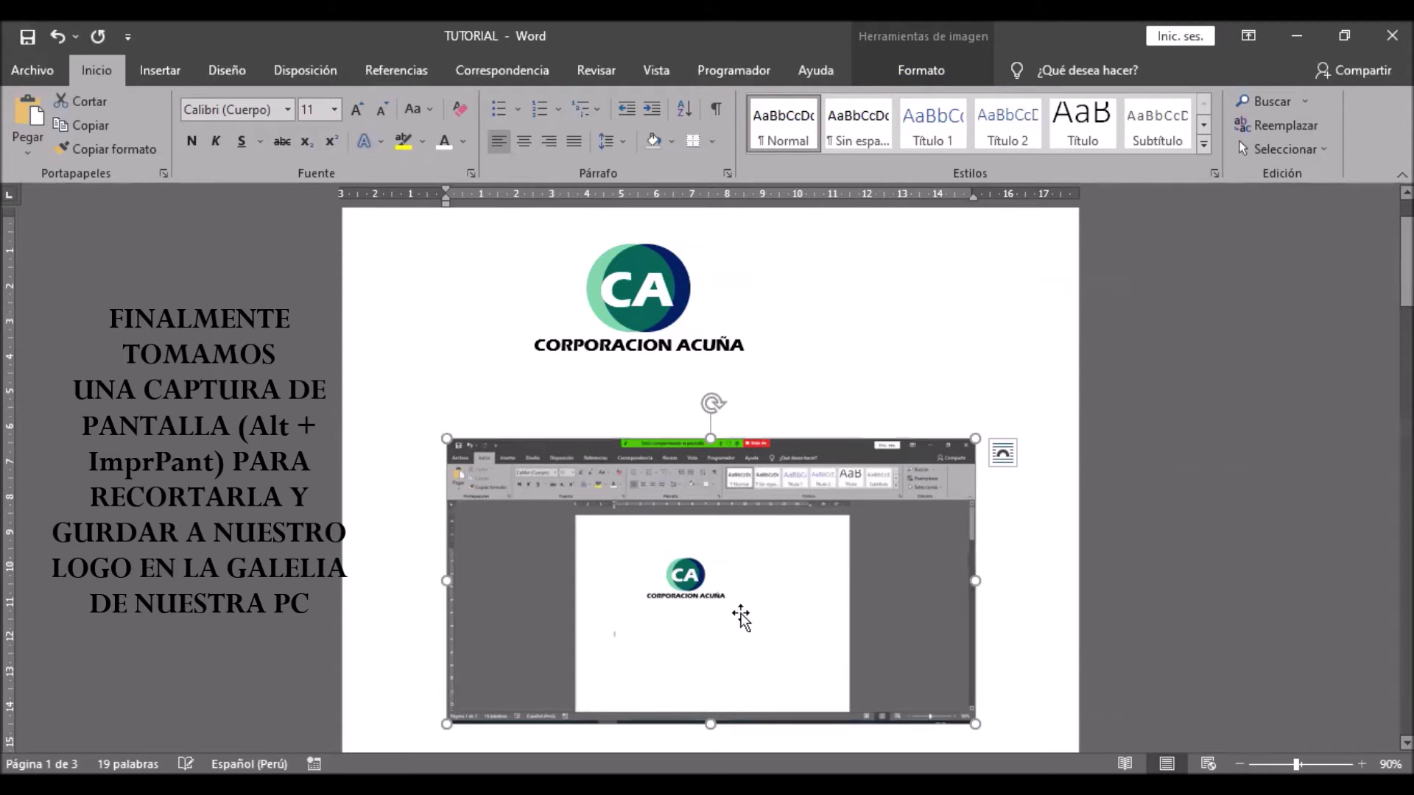
click(921, 70)
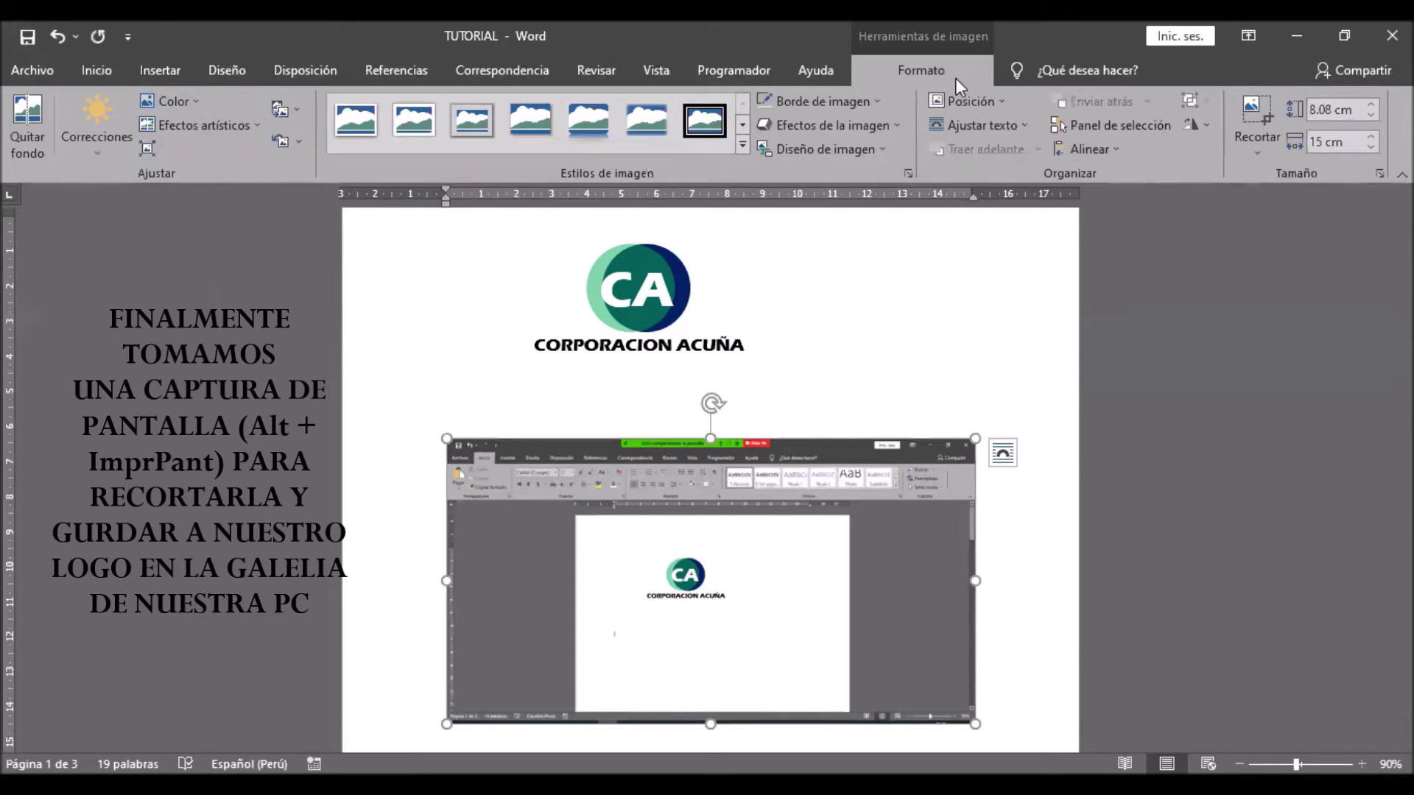
click(1256, 118)
drag(975, 581, 747, 643)
drag(602, 721, 656, 621)
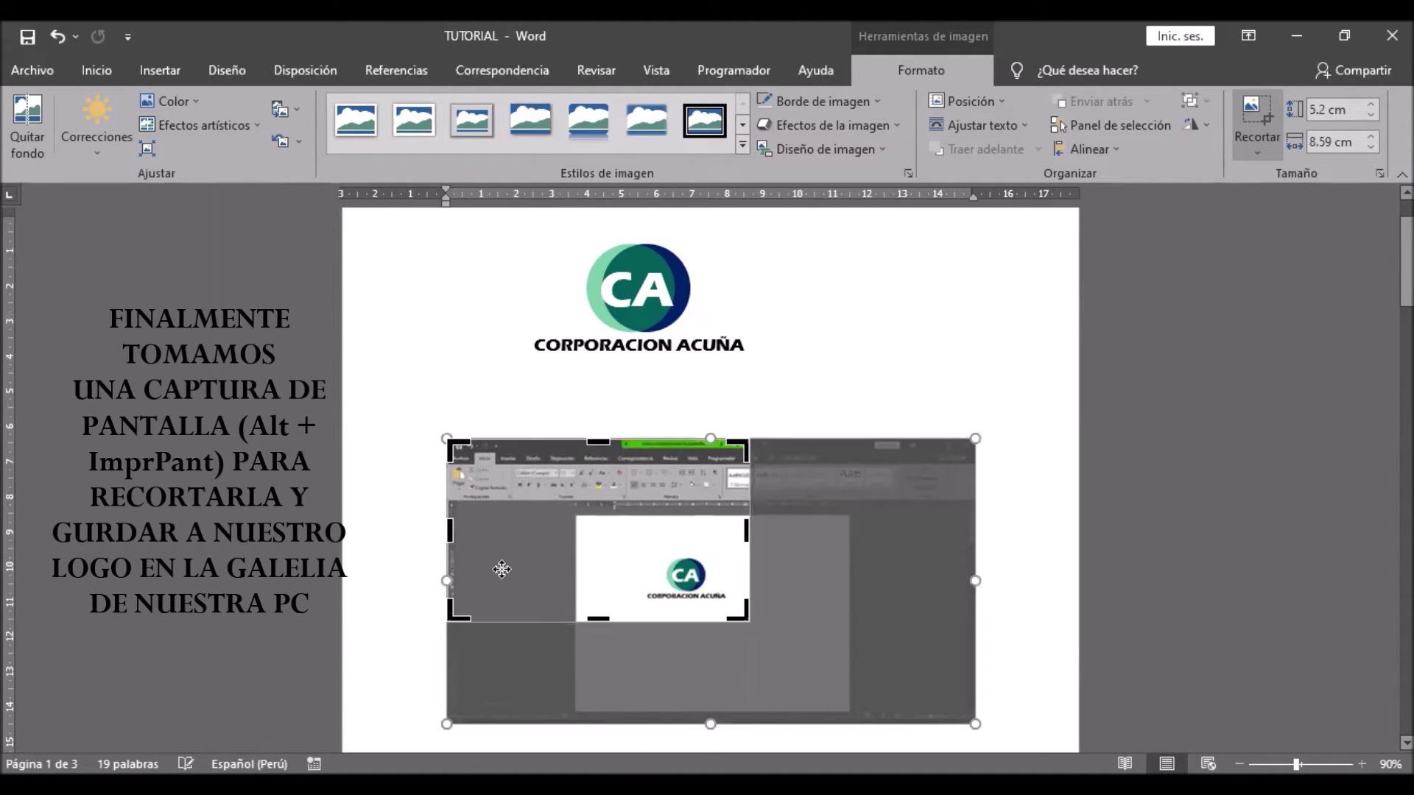
drag(451, 533, 616, 532)
drag(514, 442, 514, 520)
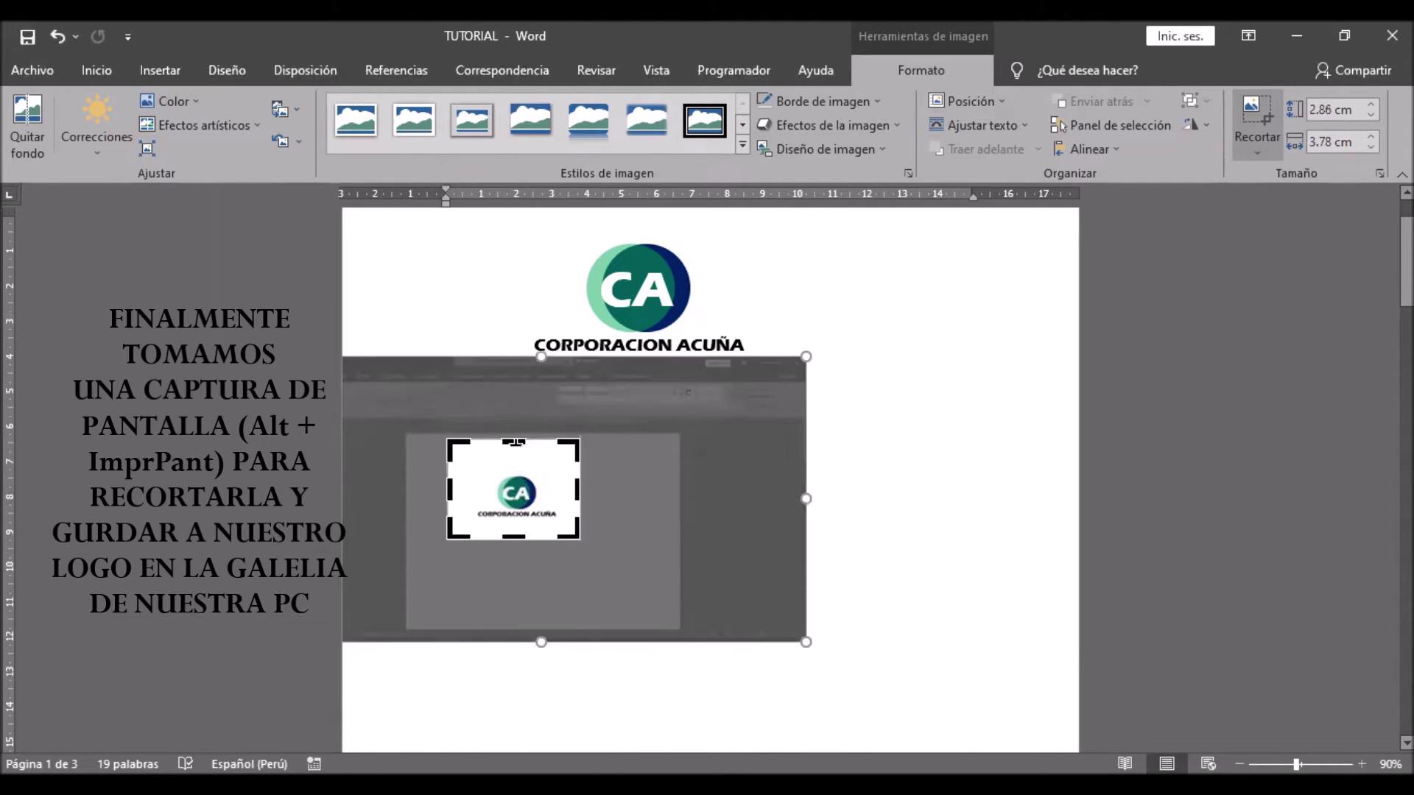
drag(519, 442, 597, 471)
click(476, 319)
- Set the cropped logo picture's text wrapping to Square
click(509, 475)
click(608, 453)
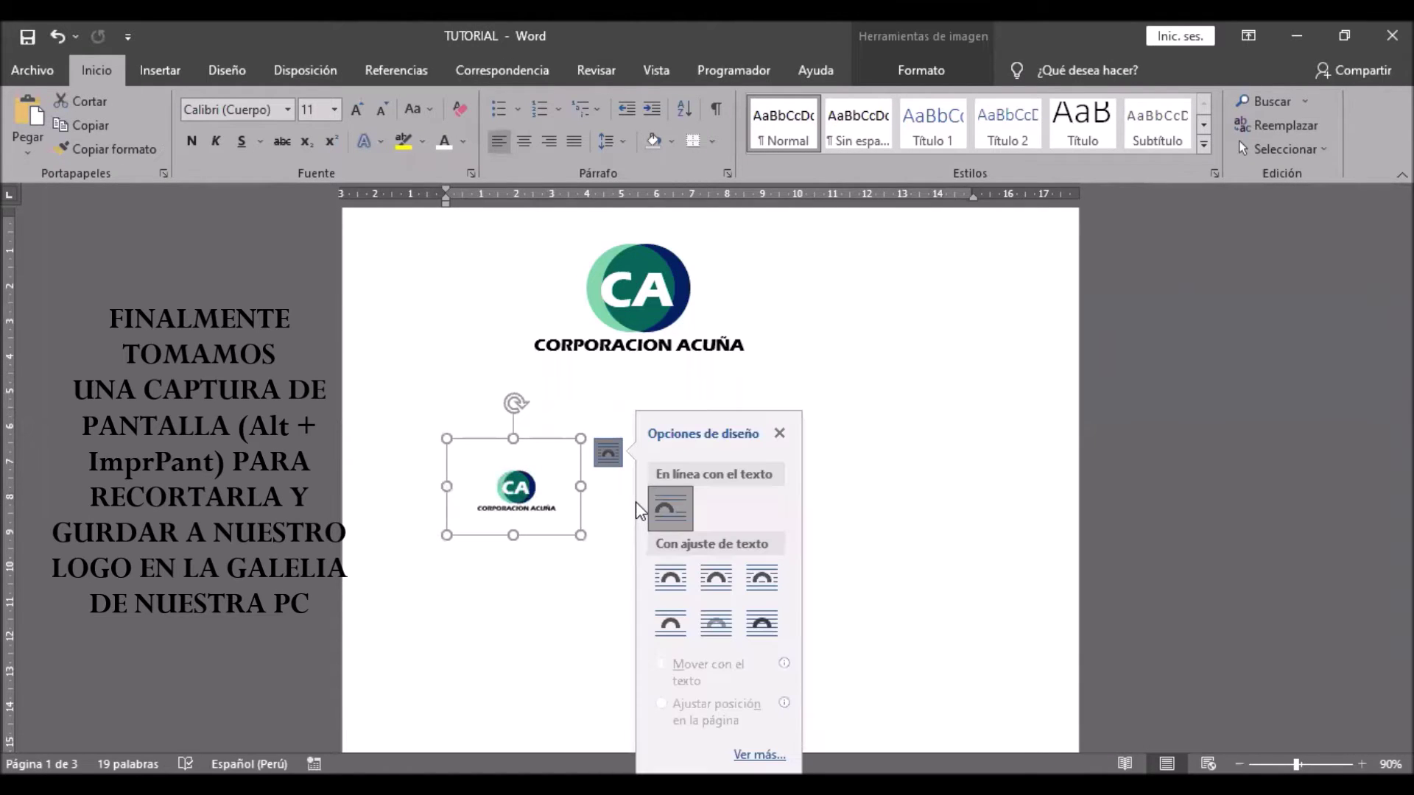
click(665, 582)
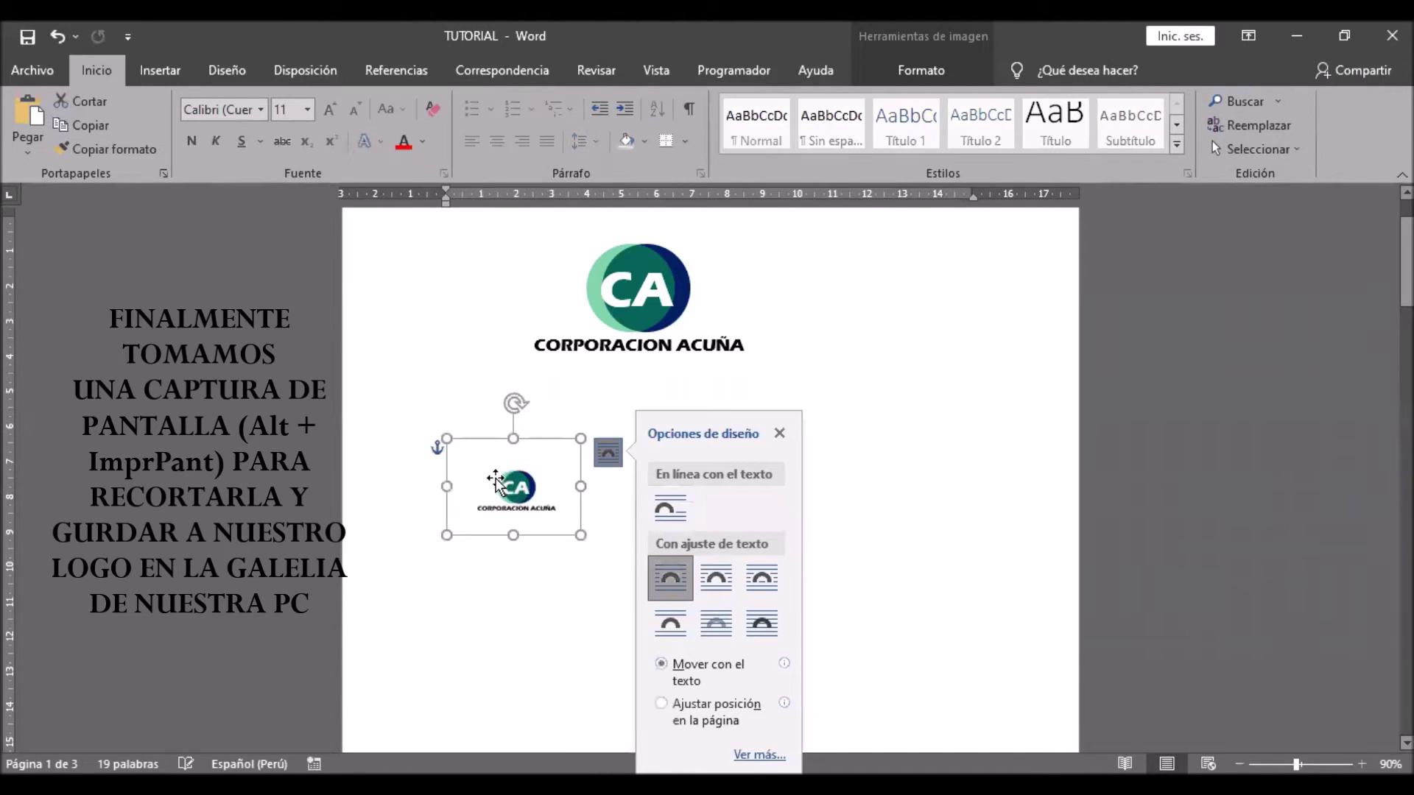
click(779, 433)
- Move the cropped logo picture beneath the original logo and enlarge it proportionally
drag(579, 486, 632, 463)
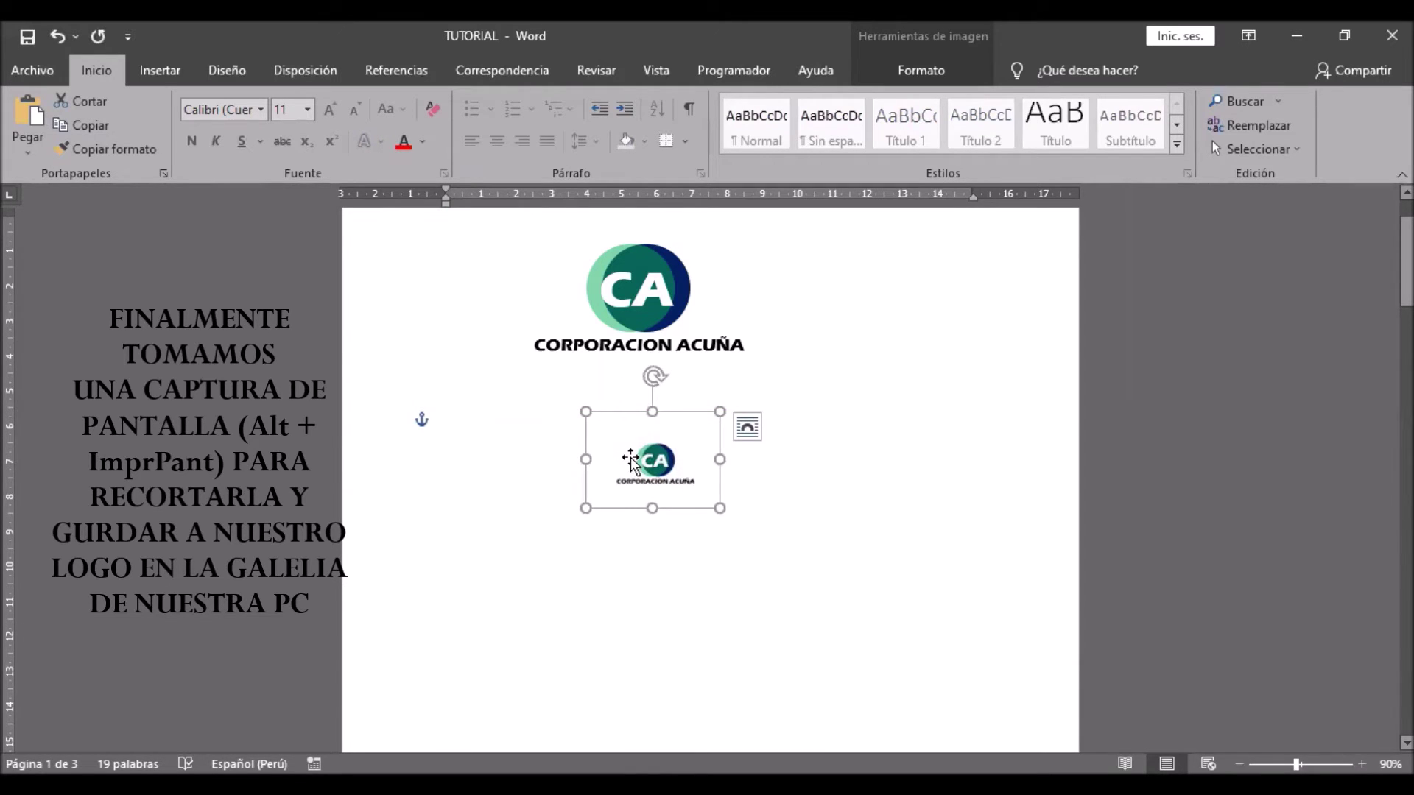
drag(720, 507, 805, 569)
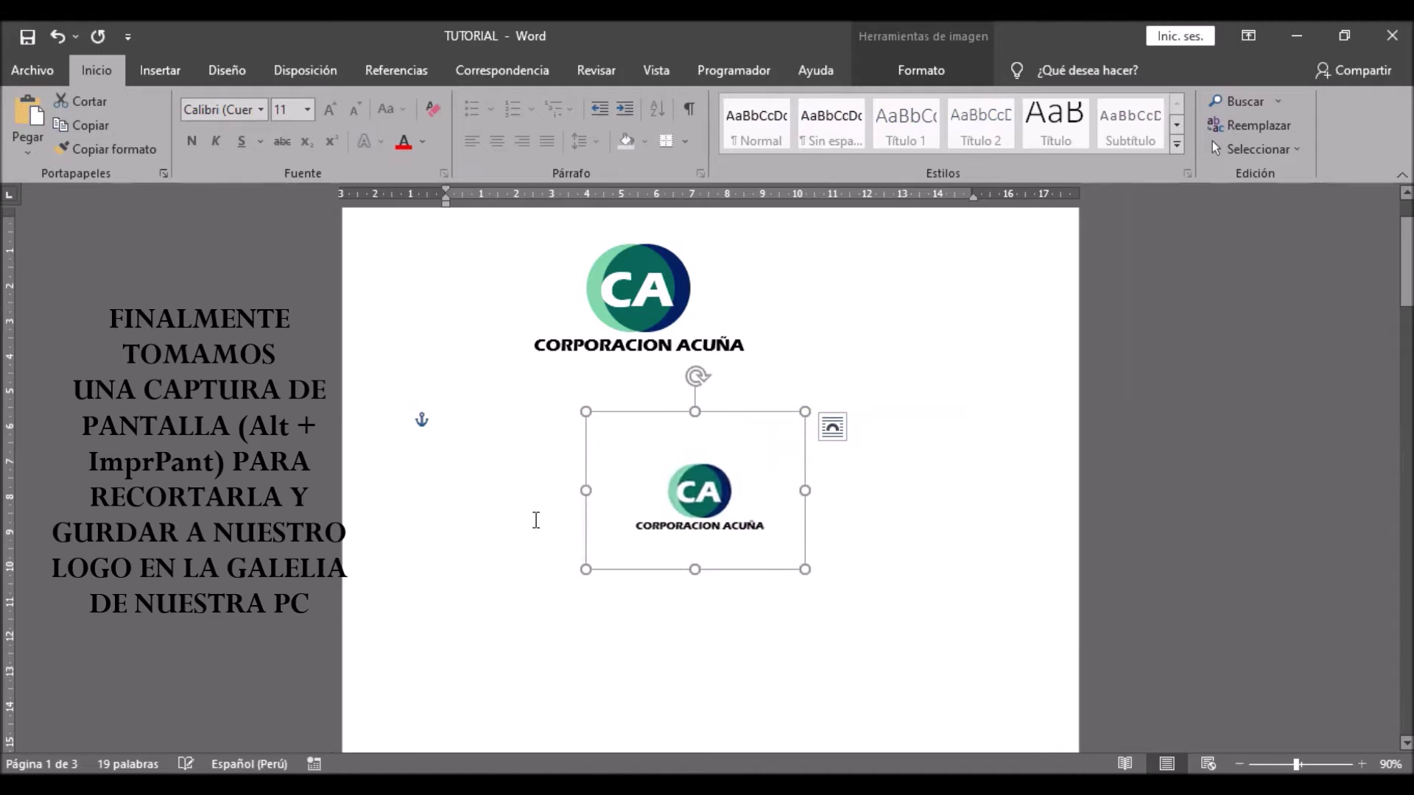
drag(819, 410, 872, 365)
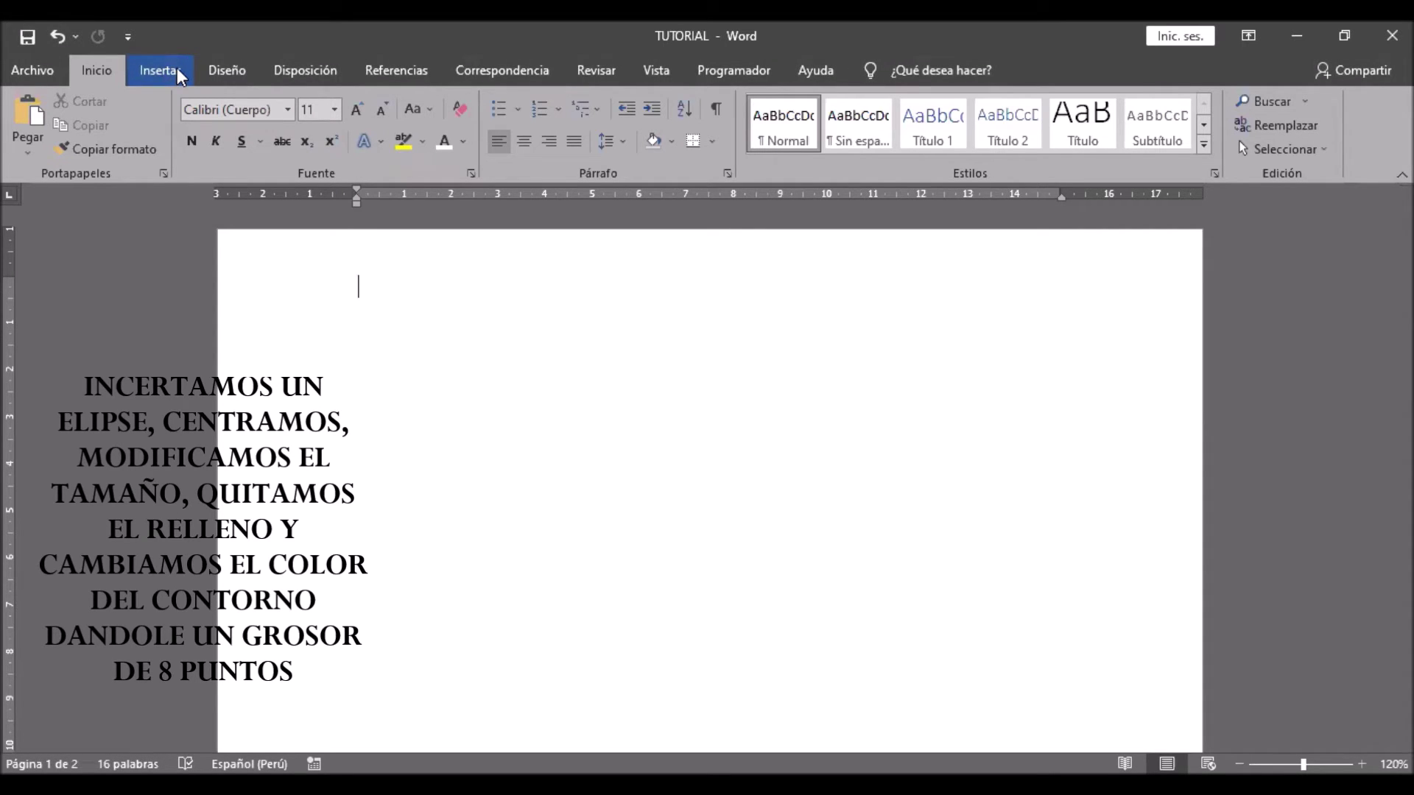
- Insert a circle horizontally centred near the top of the blank page and set its height and width to 2.5 cm
click(160, 71)
click(325, 108)
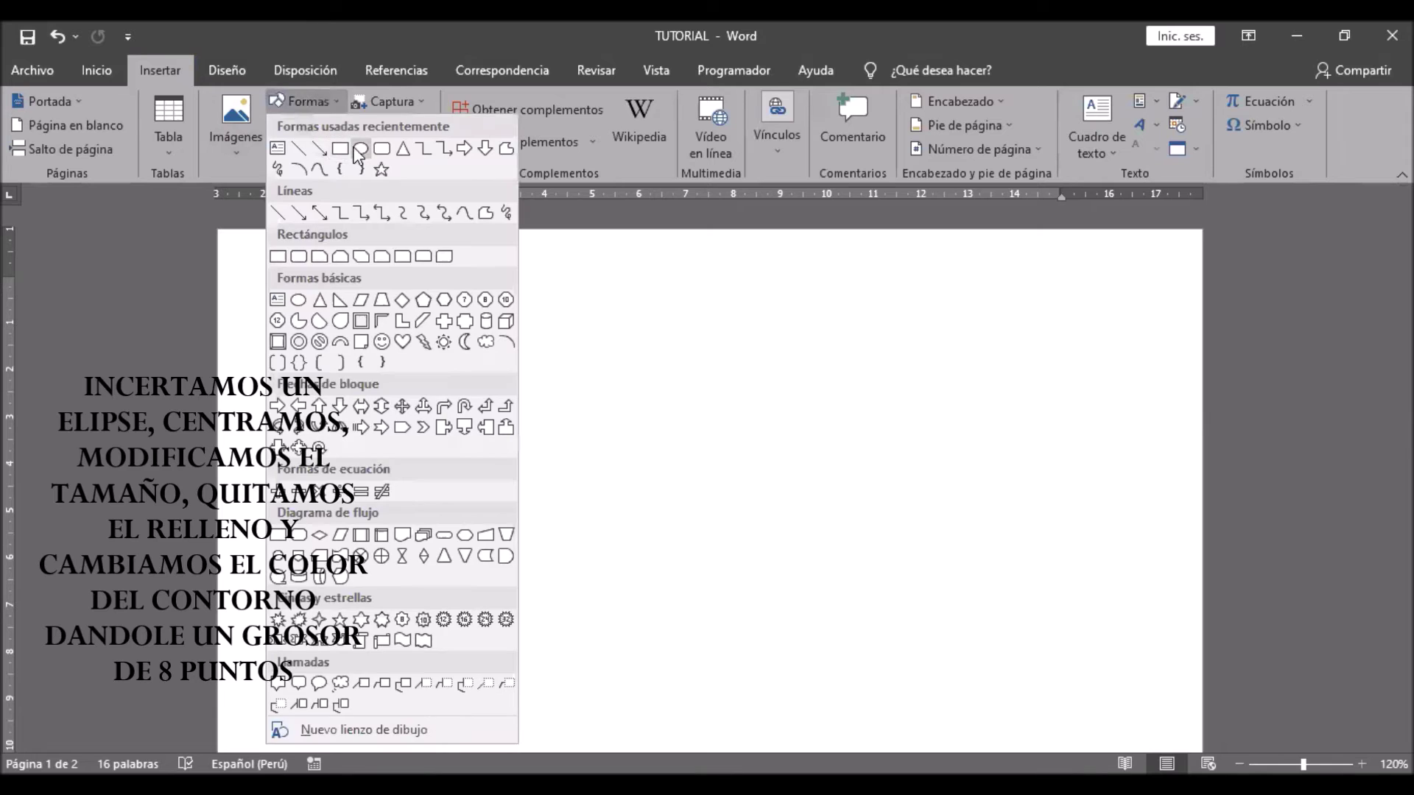
click(363, 147)
click(444, 328)
drag(512, 409, 717, 395)
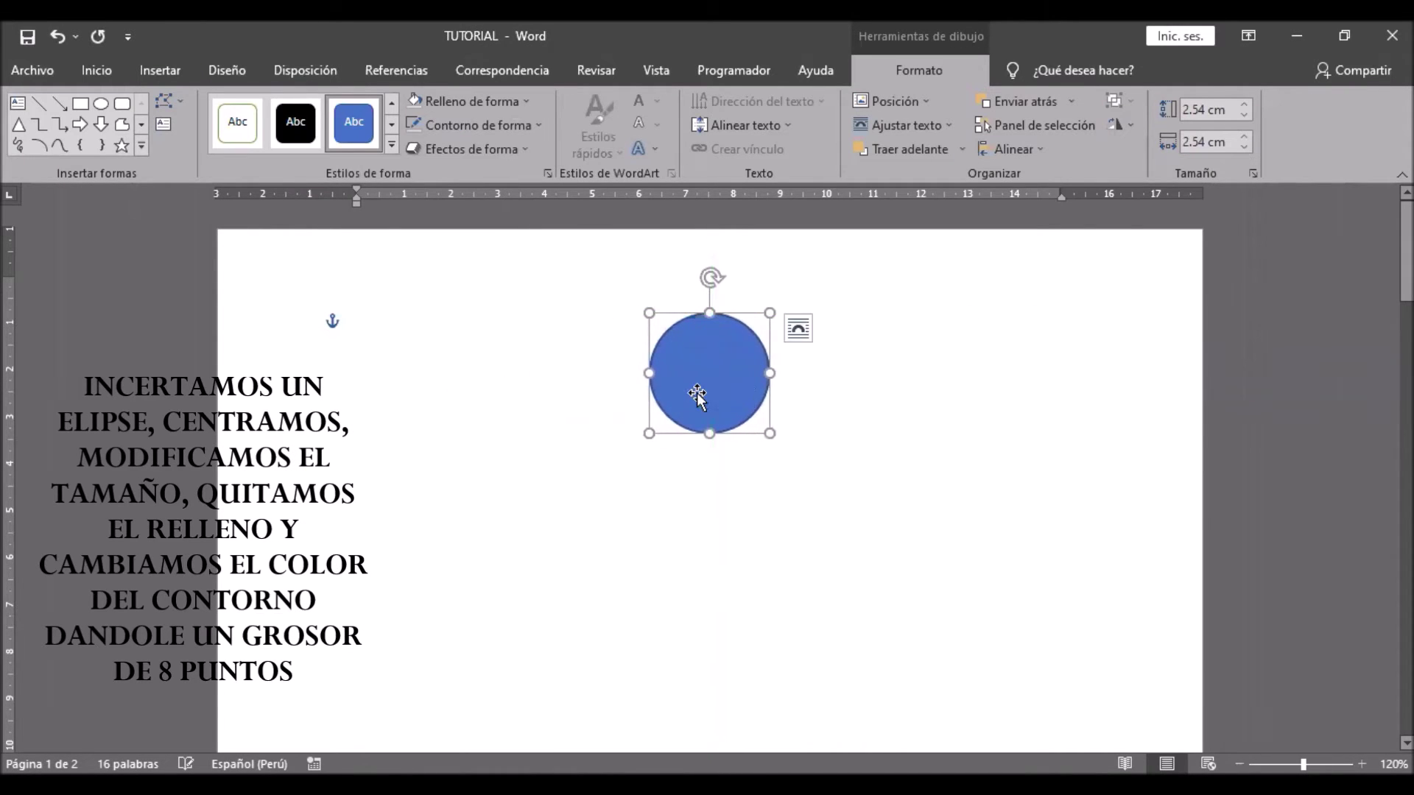
click(1243, 116)
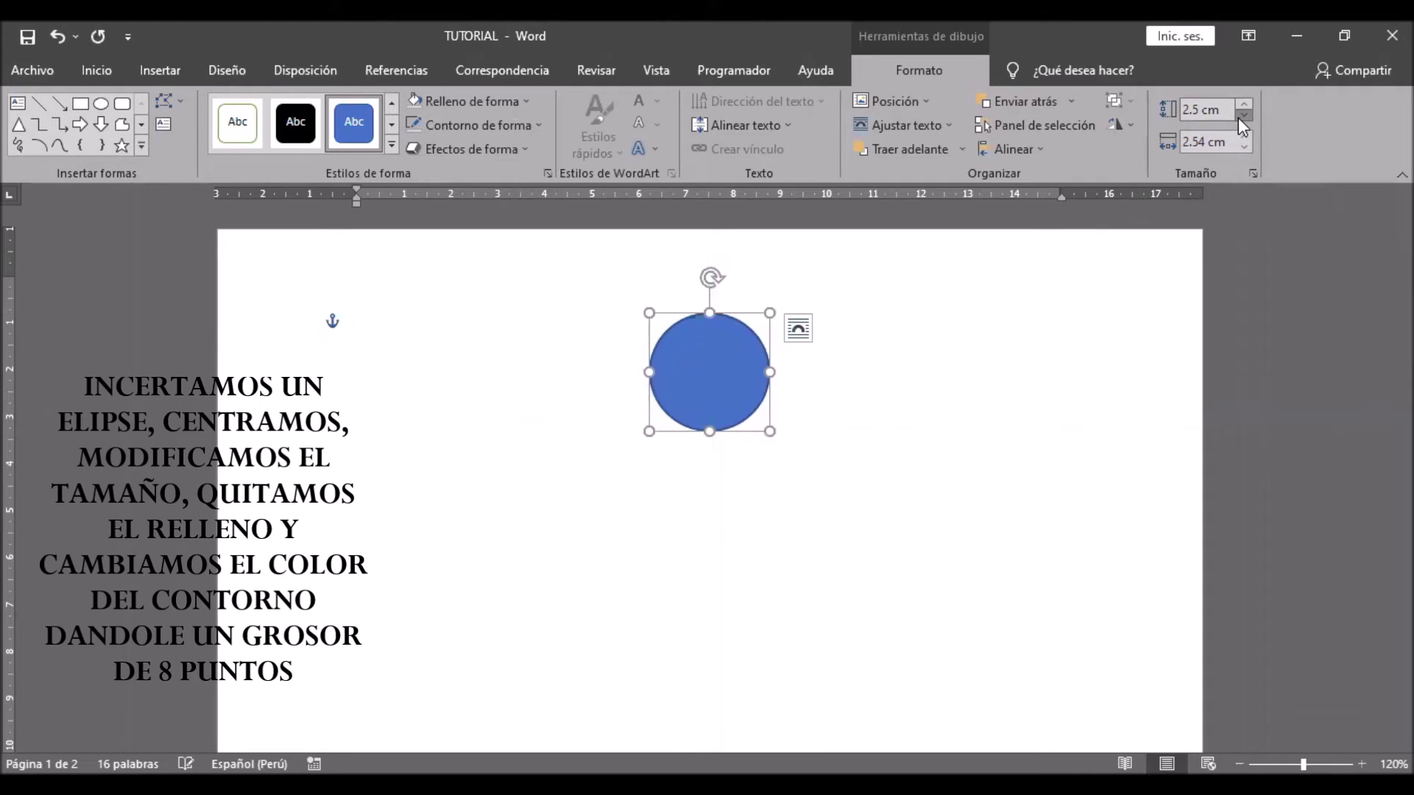
click(1244, 148)
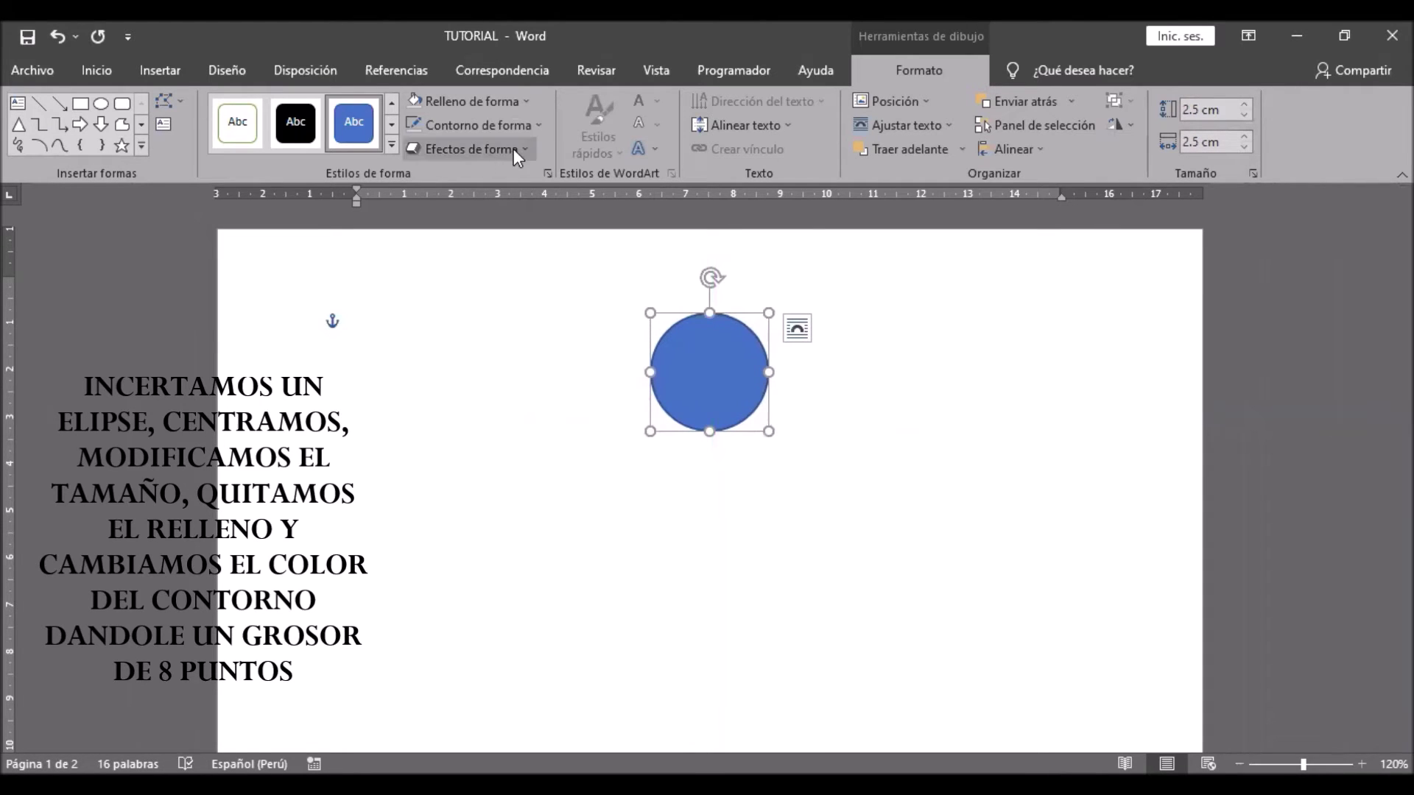
- Remove the circle's fill and give it a purple outline 8 pt wide
click(418, 103)
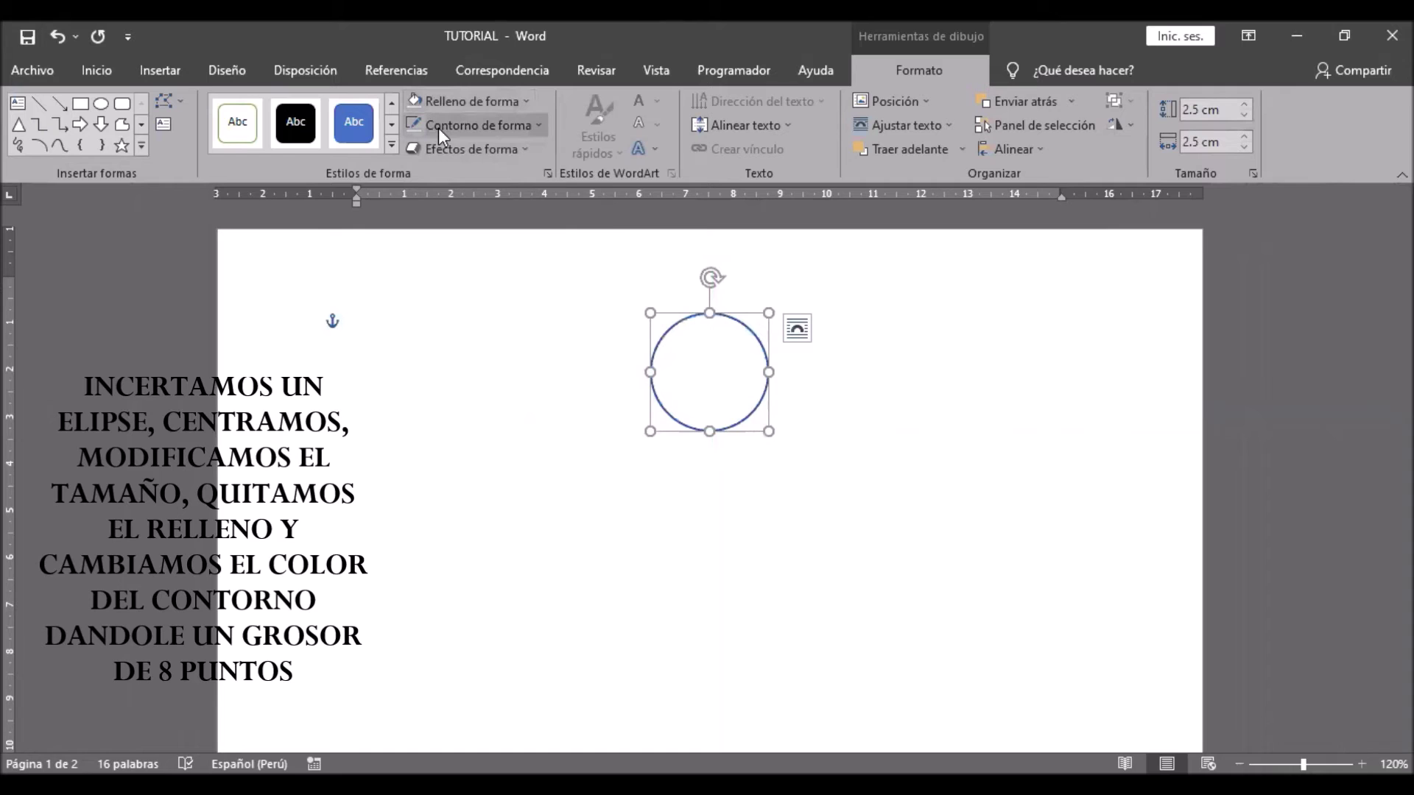
click(478, 126)
mouse_move(554, 403)
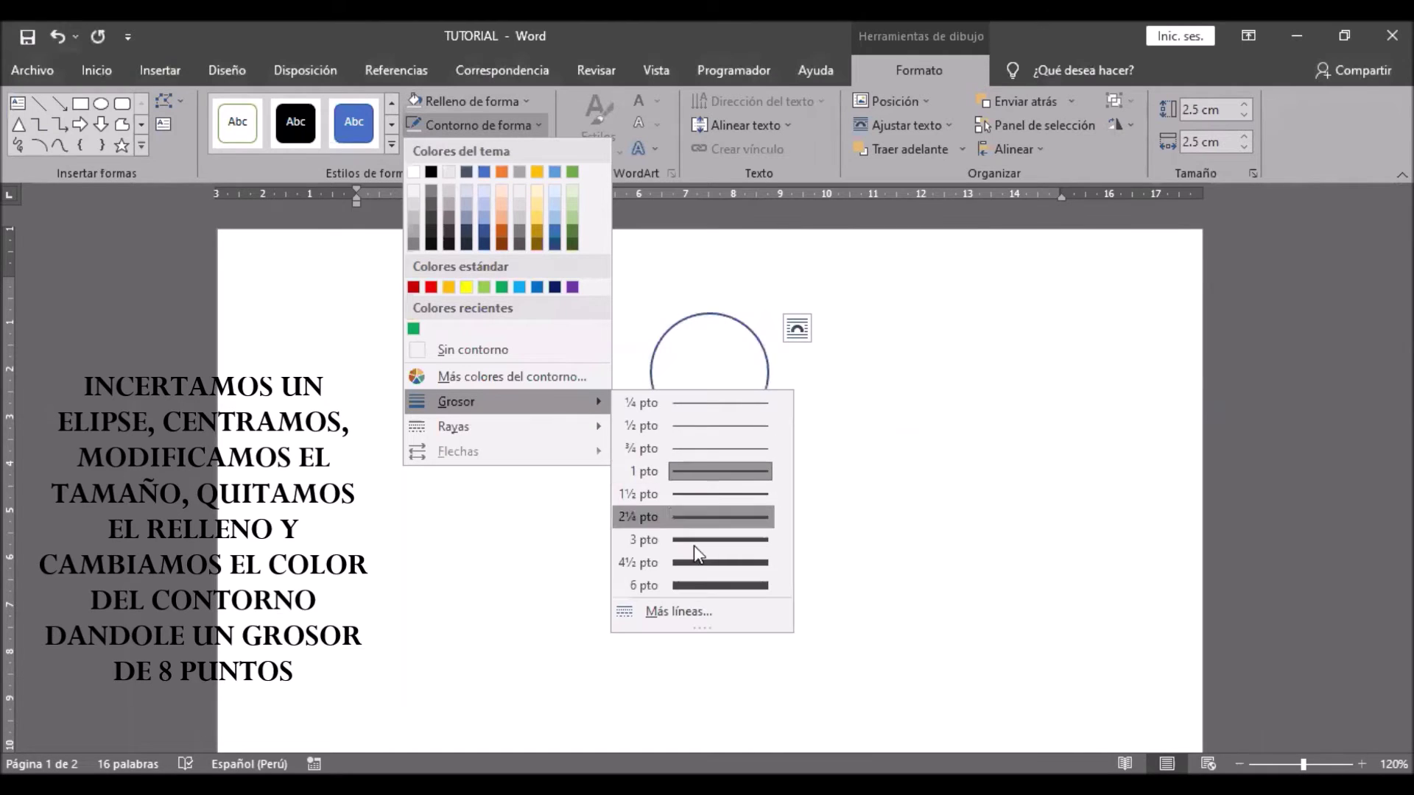
click(678, 611)
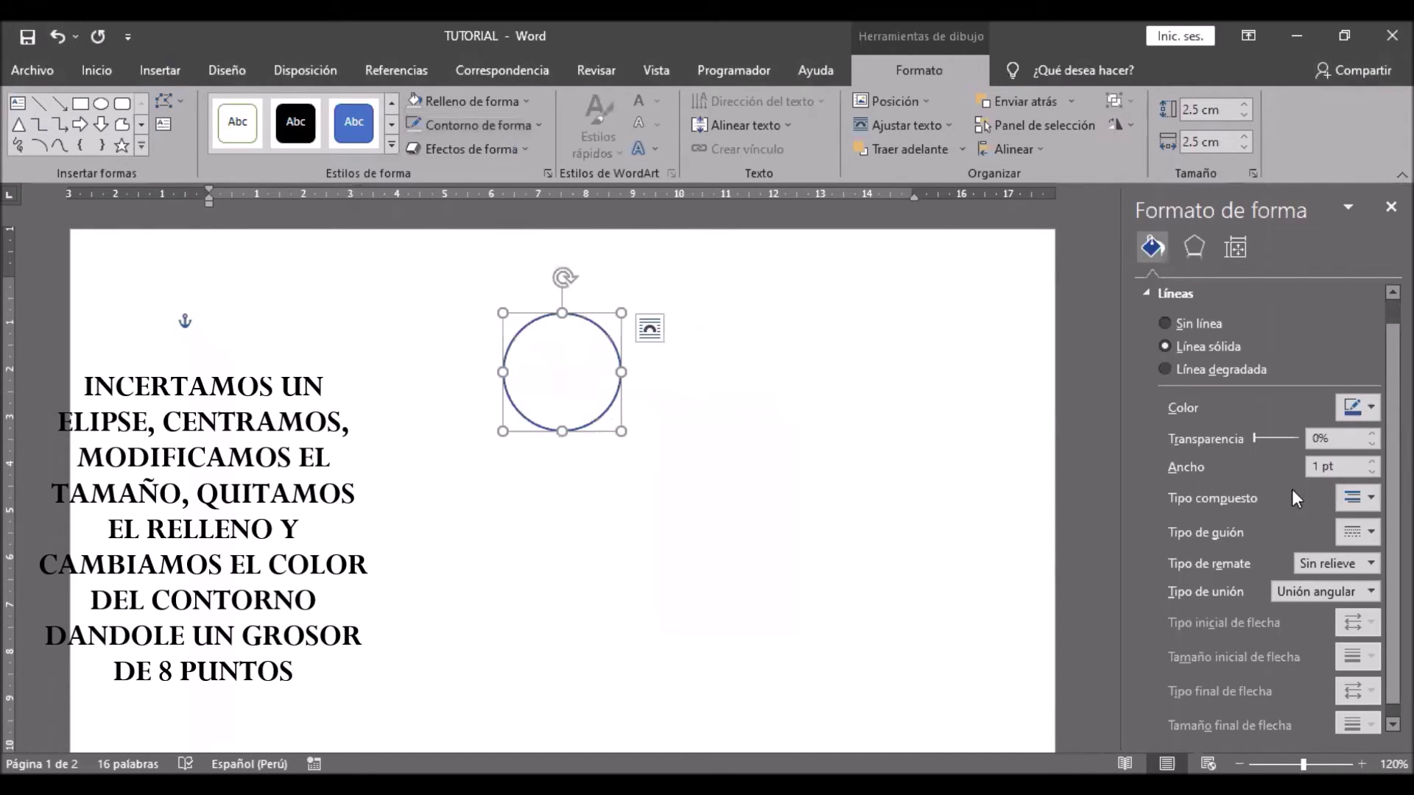
click(1324, 469)
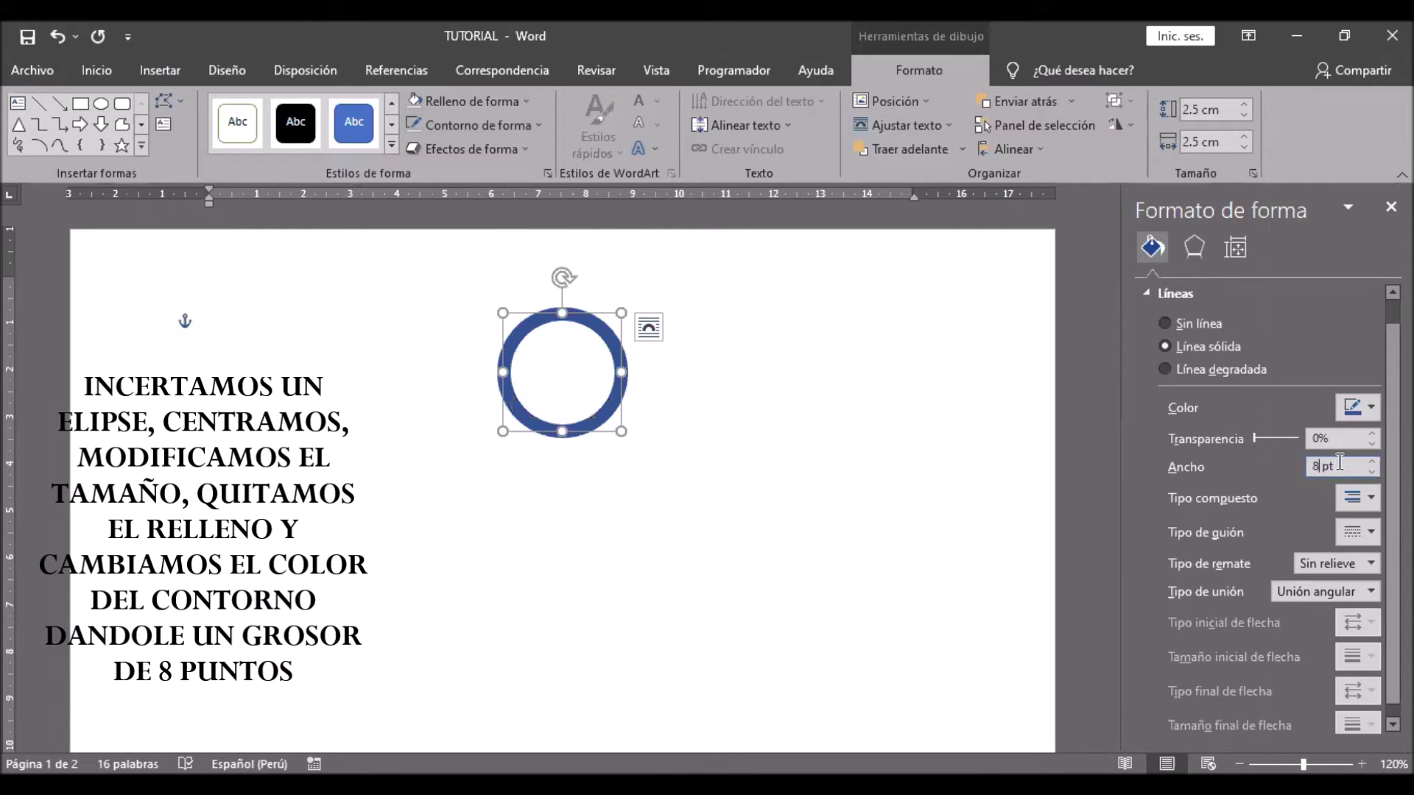
click(1390, 206)
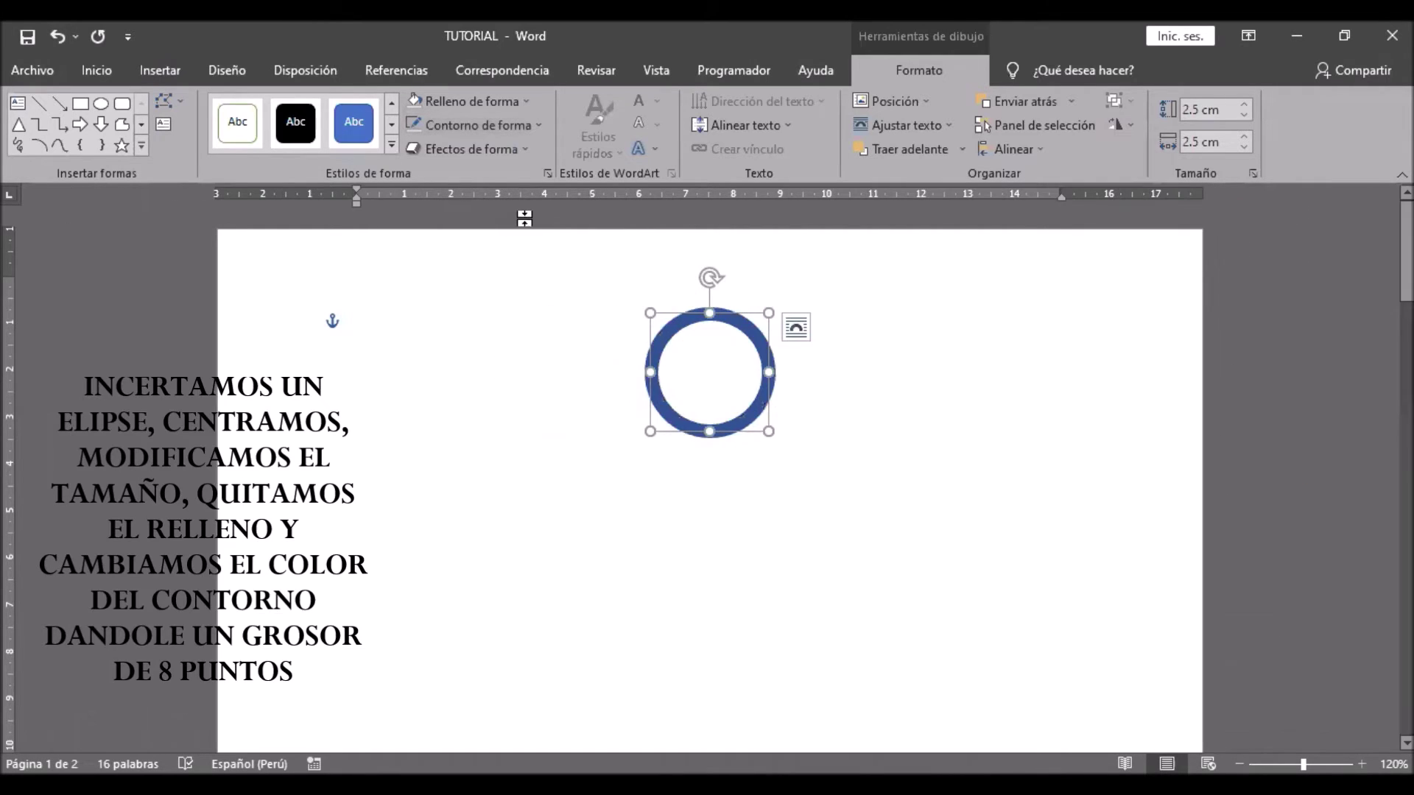
click(456, 127)
click(571, 288)
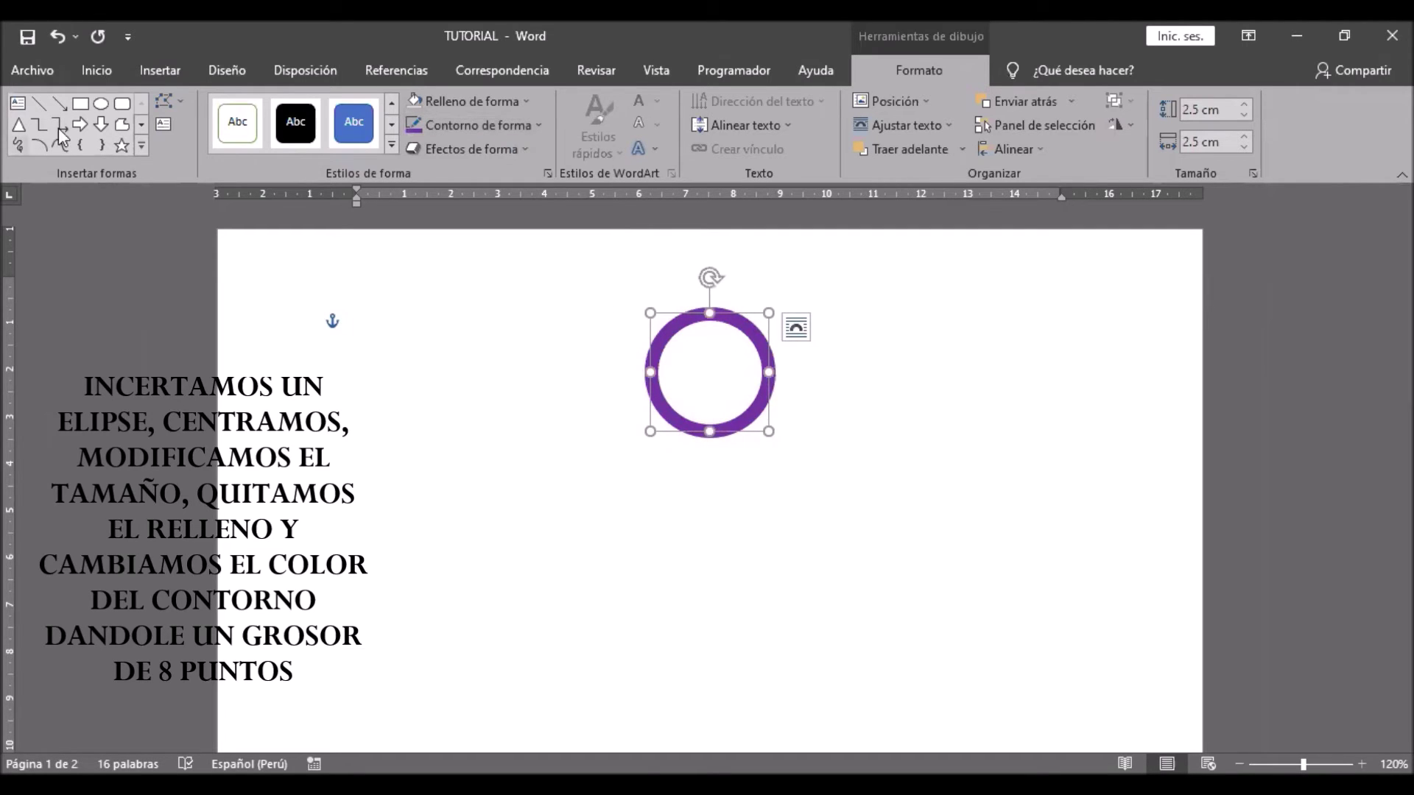
- Insert a text box about 3.42 cm wide and 1.39 cm high over the circle, containing the letter A
click(146, 74)
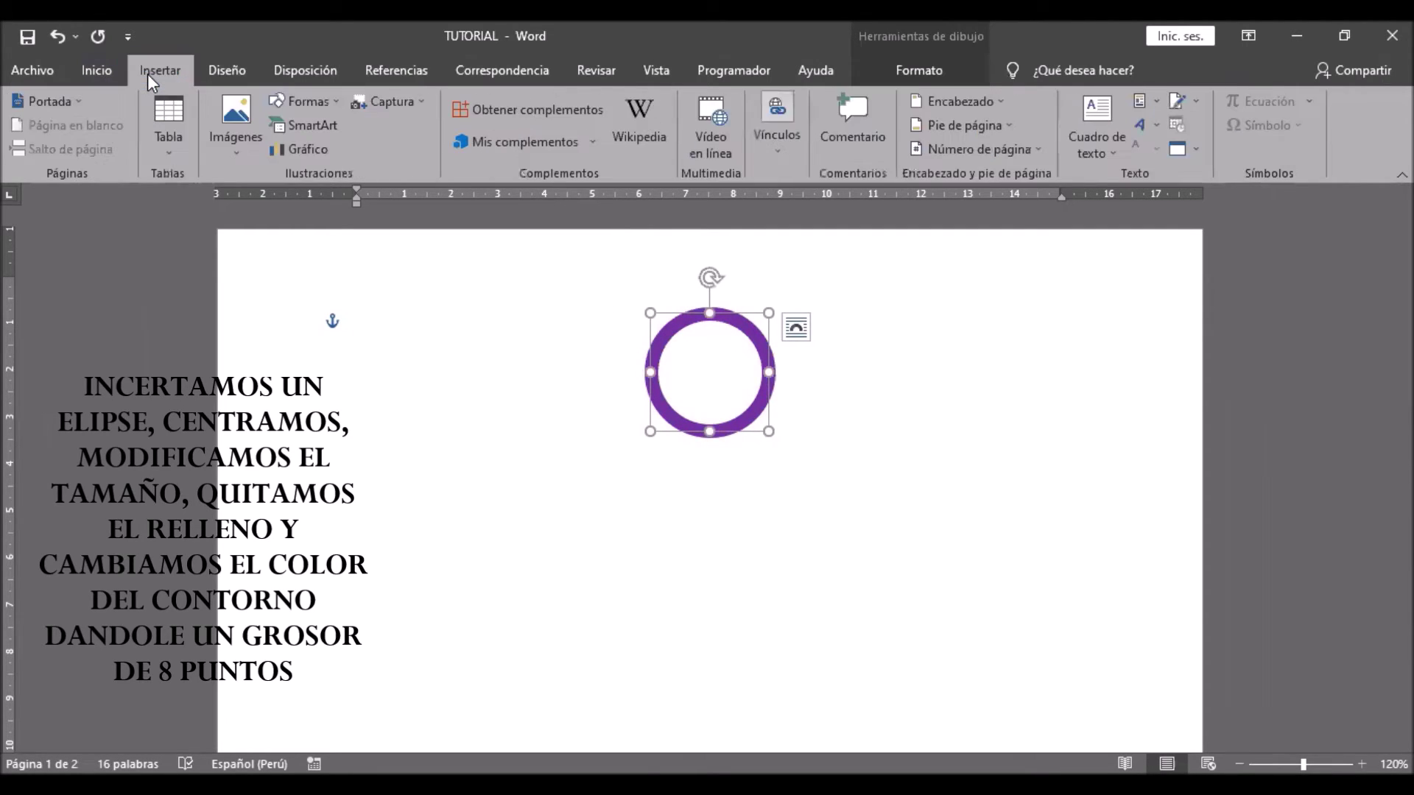
click(285, 105)
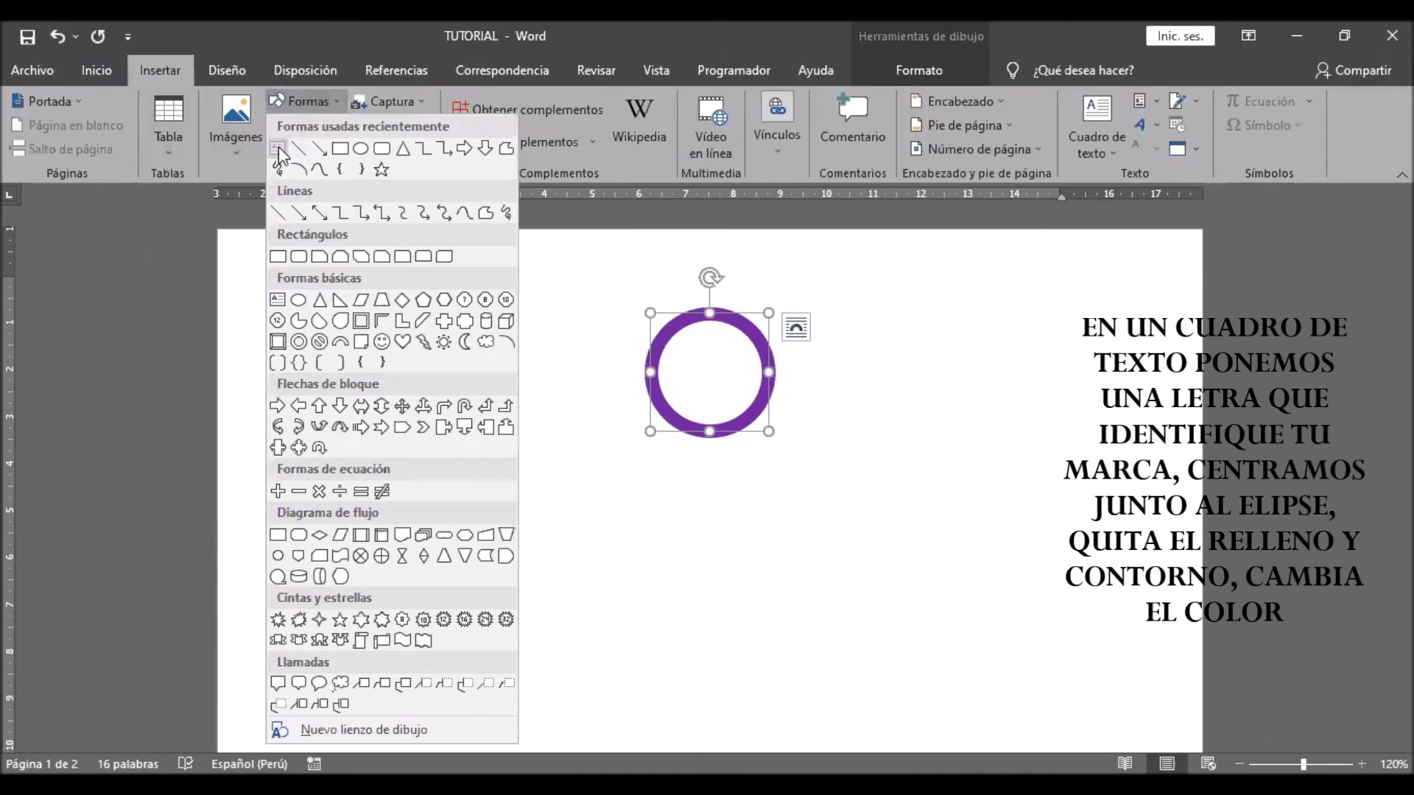
click(283, 152)
drag(623, 347, 785, 413)
text(A)
- Format the letter A in Posterama at size 75
double_click(642, 362)
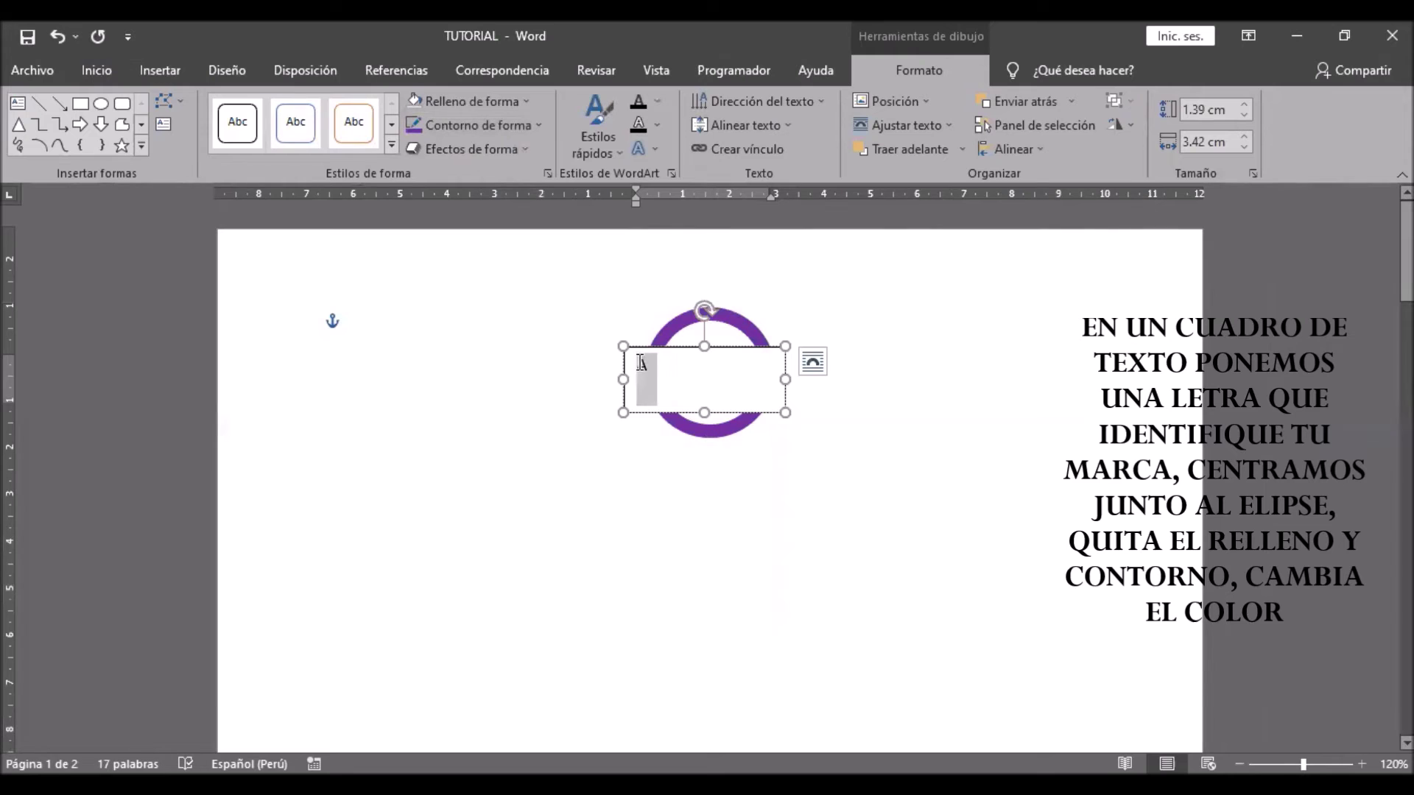
click(96, 70)
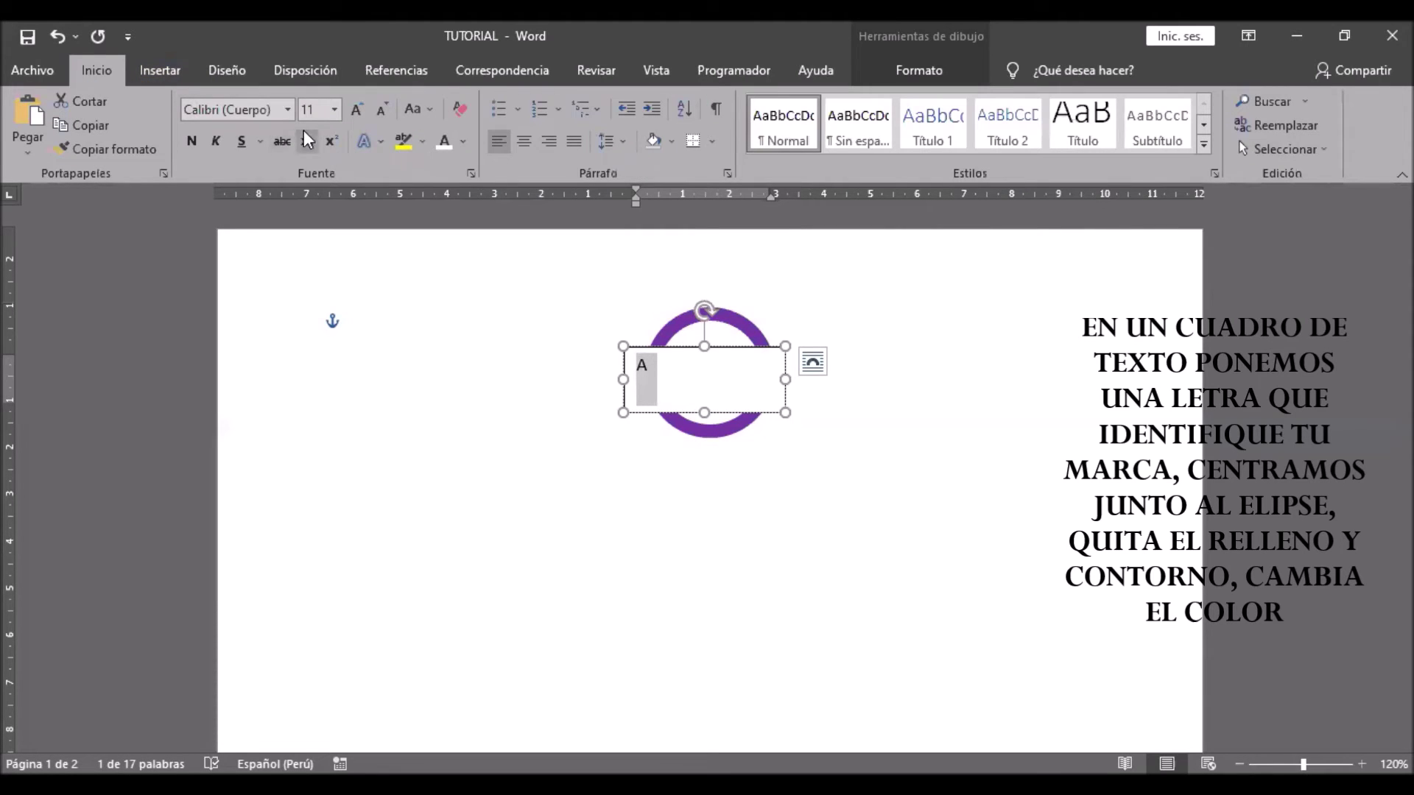
click(288, 110)
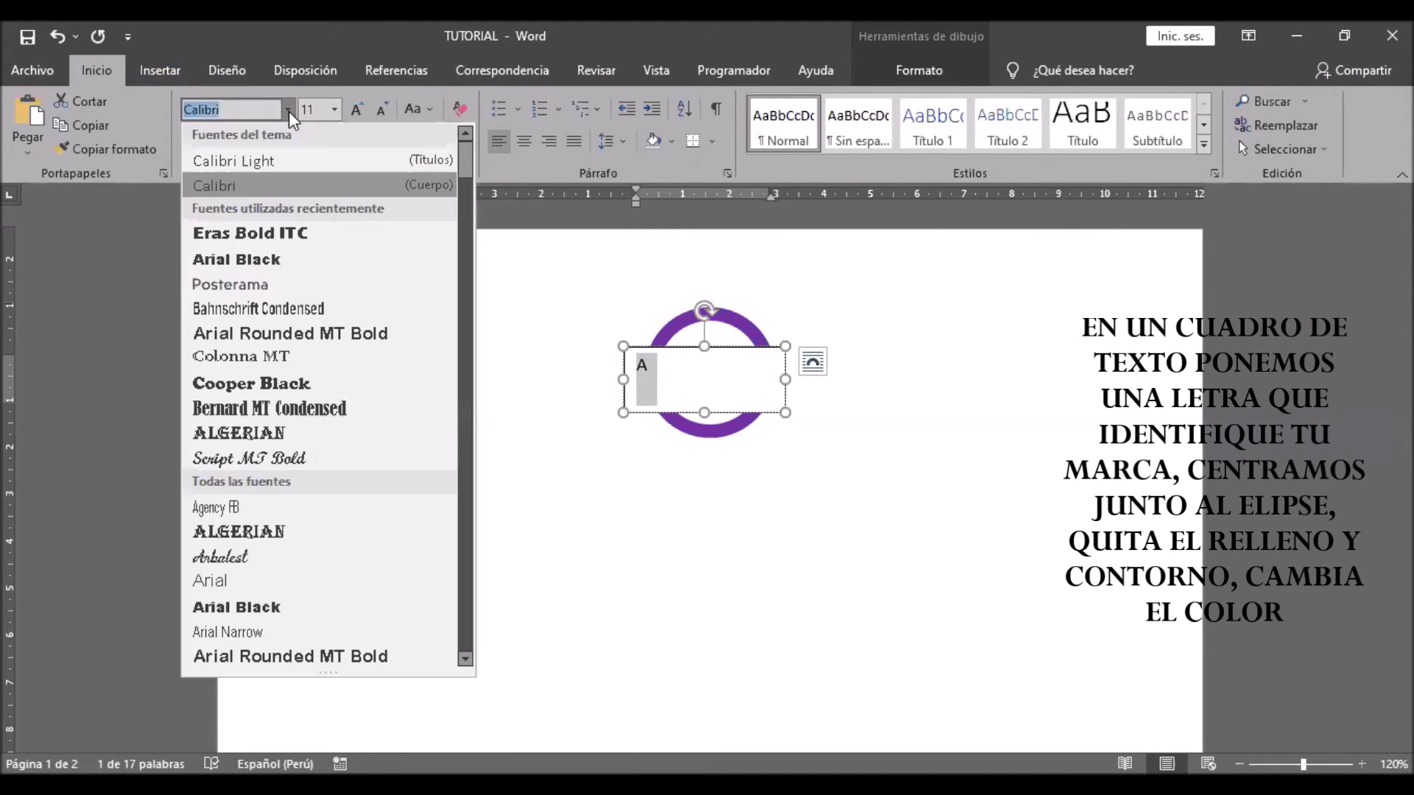
click(235, 288)
click(313, 112)
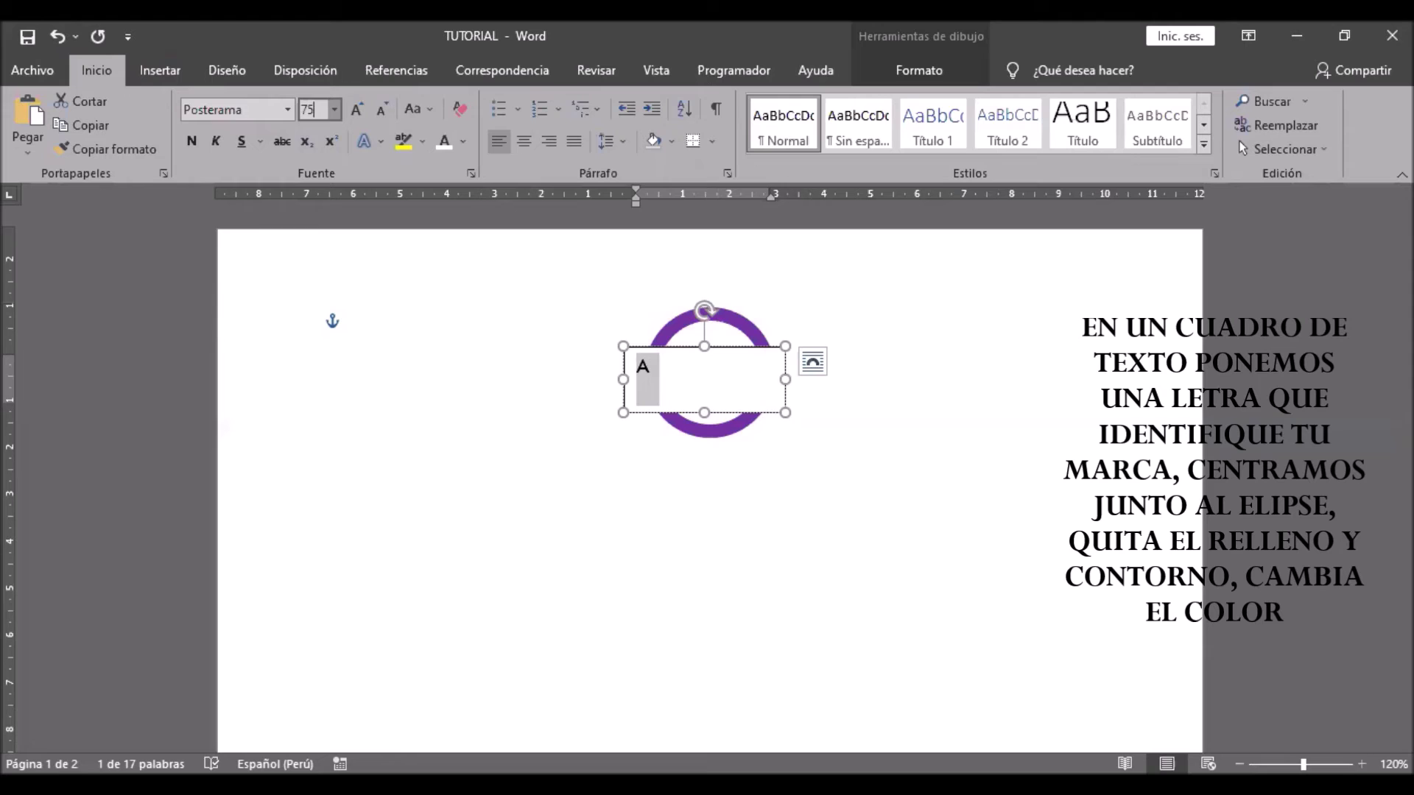
key(Return)
- Extend the text box downward until the whole letter A fits, and centre the letter horizontally
drag(698, 411, 704, 482)
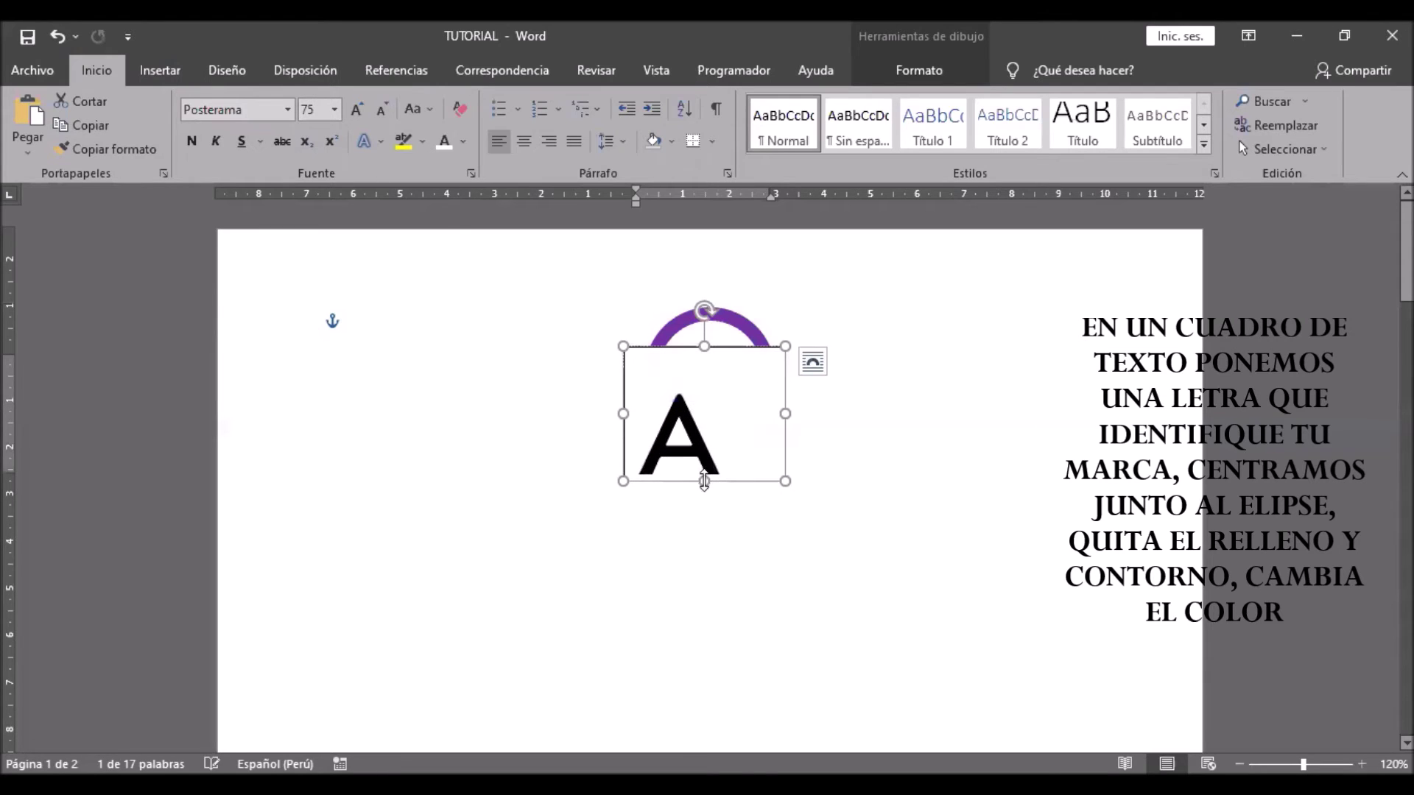
drag(652, 425, 706, 427)
click(706, 427)
click(524, 142)
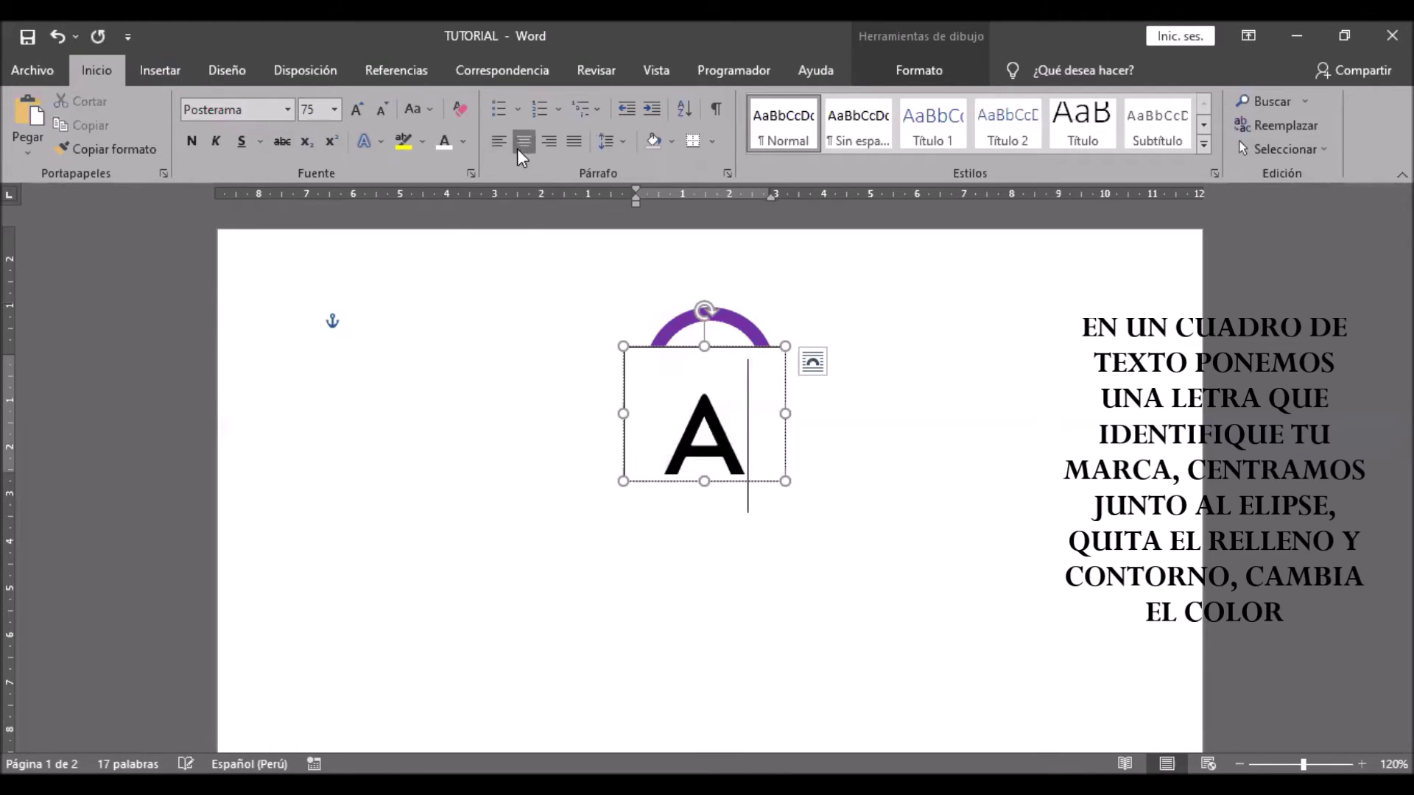
click(704, 511)
click(688, 480)
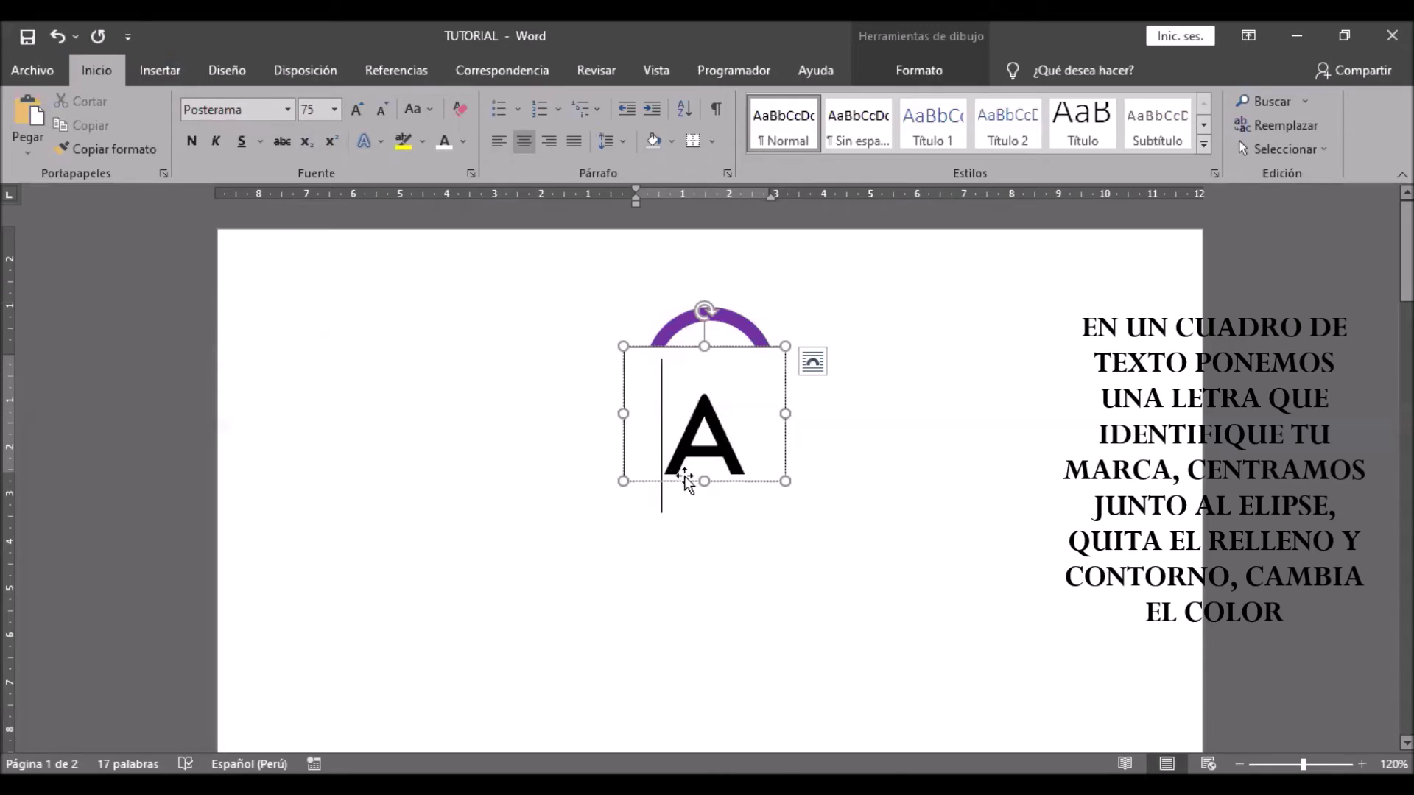
drag(701, 482, 700, 498)
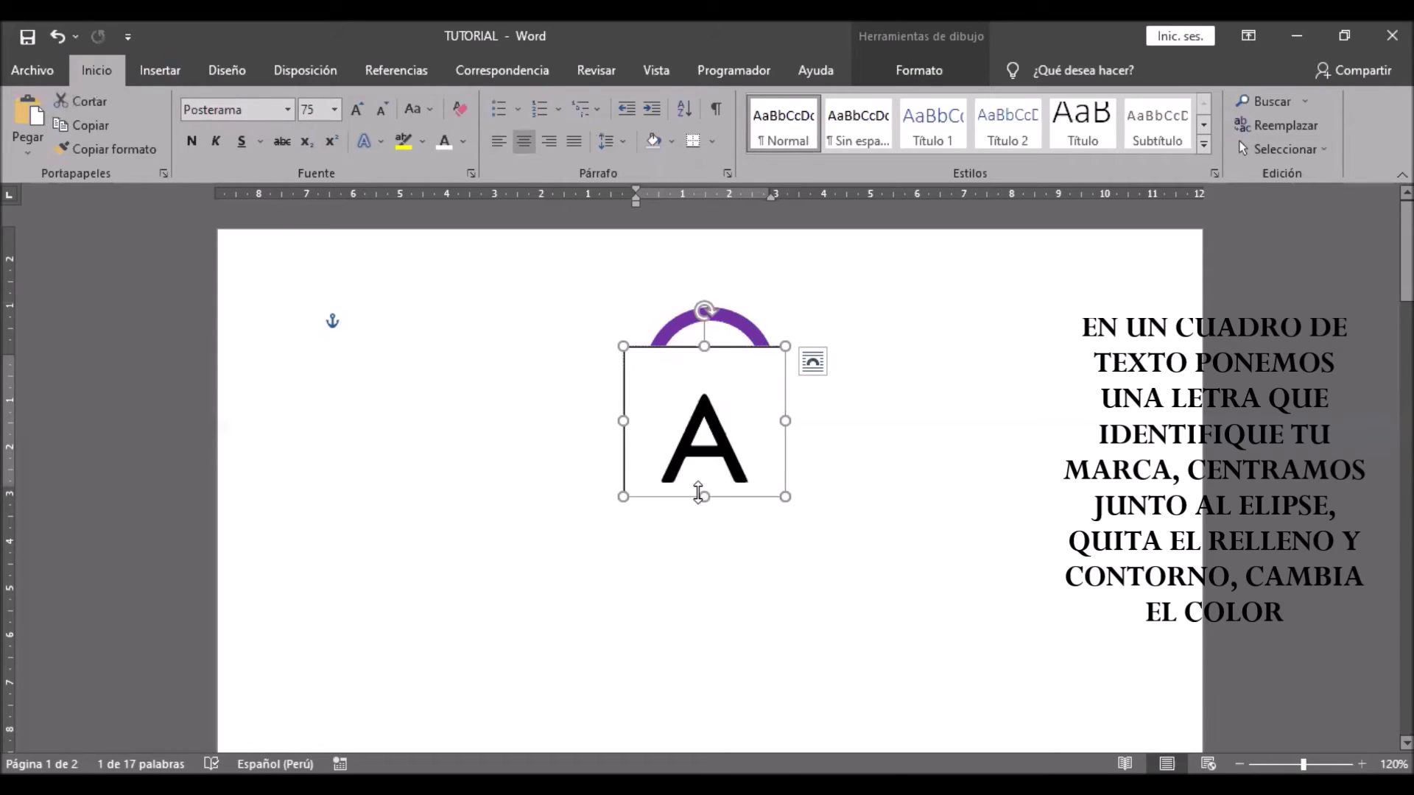
- Remove the fill and the outline from the text box holding the letter A
click(919, 70)
click(416, 101)
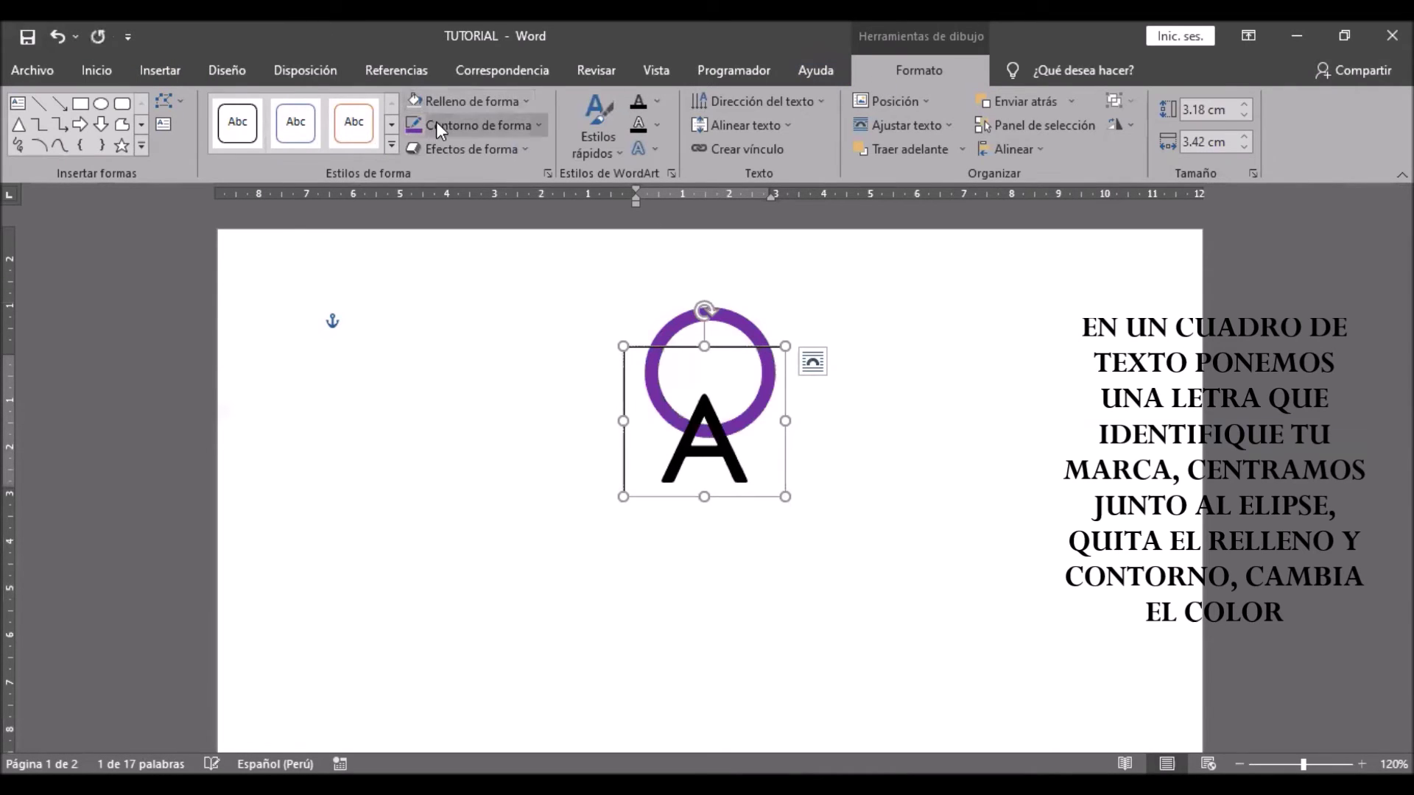
click(436, 124)
click(420, 347)
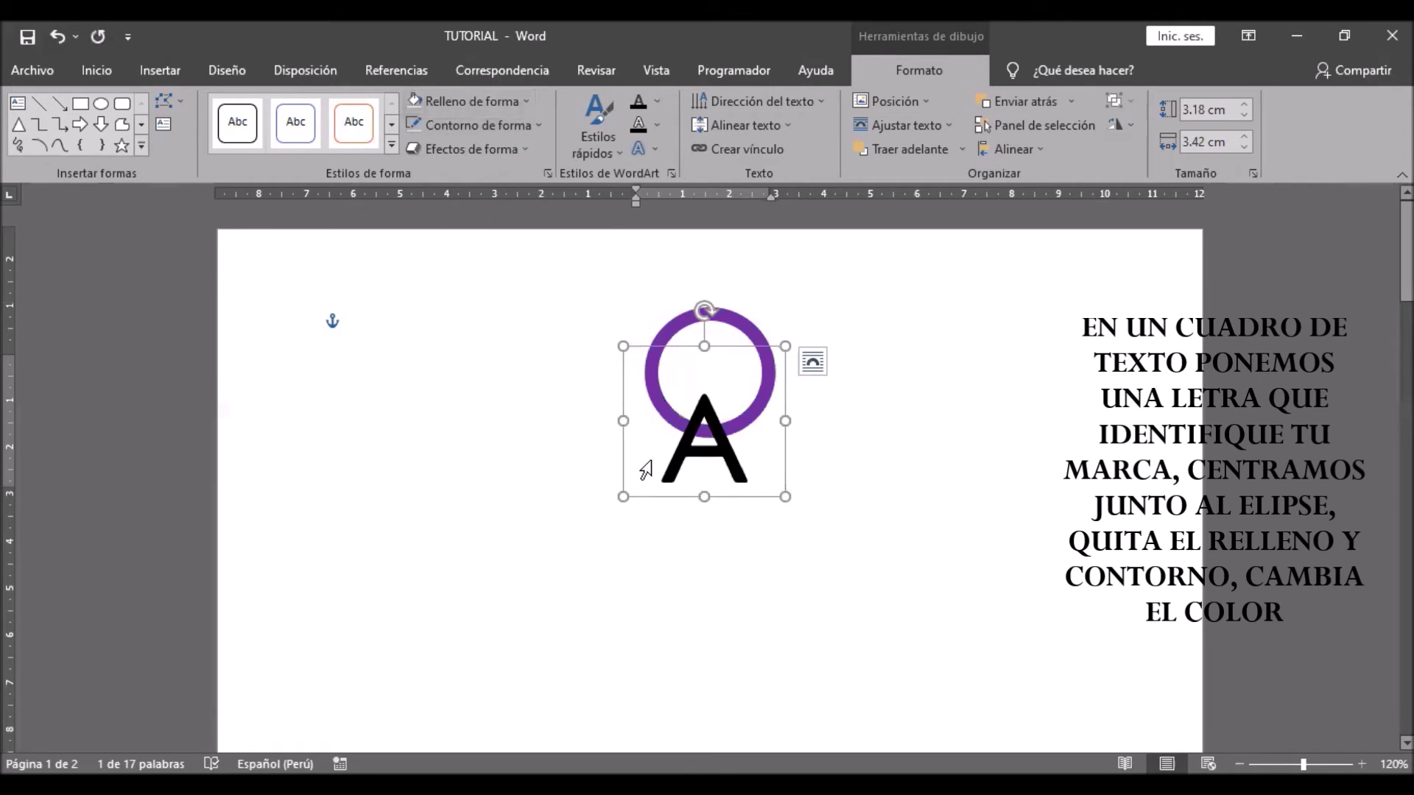
- Colour the letter A purple to match the ring
double_click(646, 470)
click(800, 423)
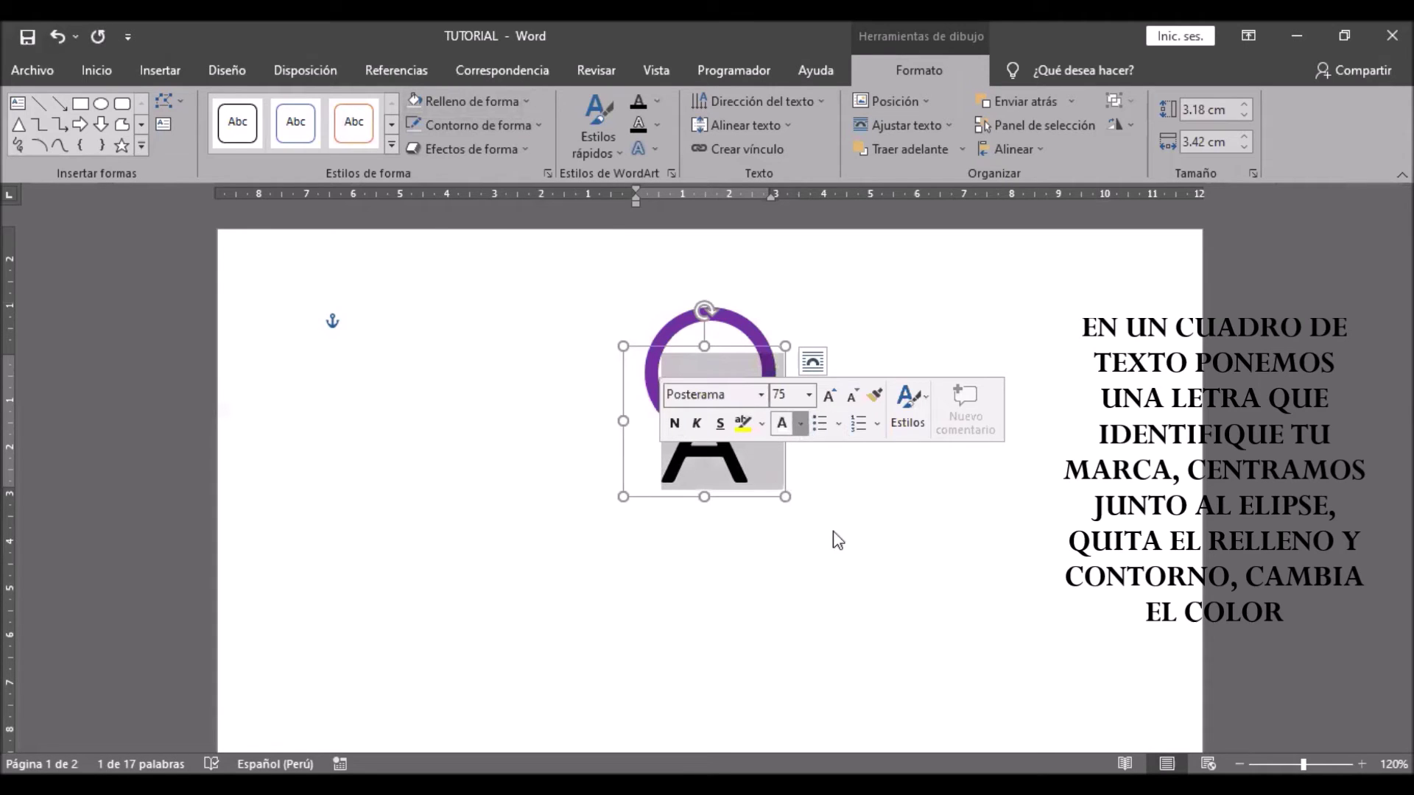
click(934, 608)
- Move the letter A's text box up and fine-tune its position so the A sits centred inside the purple ring with its feet on the ring
click(705, 499)
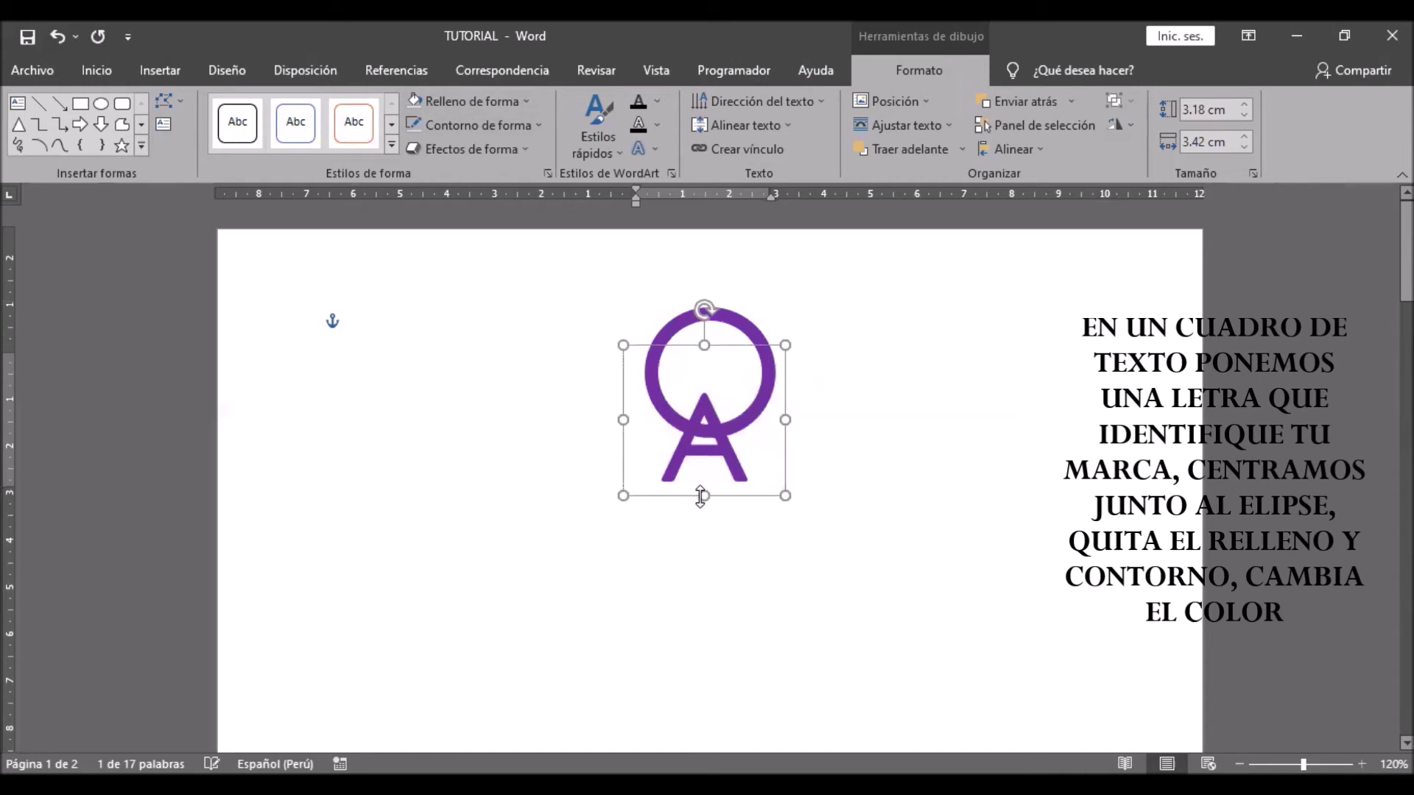
key(Up)
key(Up)
key(Up)
key(Up)
key(Up)
key(Up)
key(ctrl+Down)
key(ctrl+Down)
key(ctrl+Down)
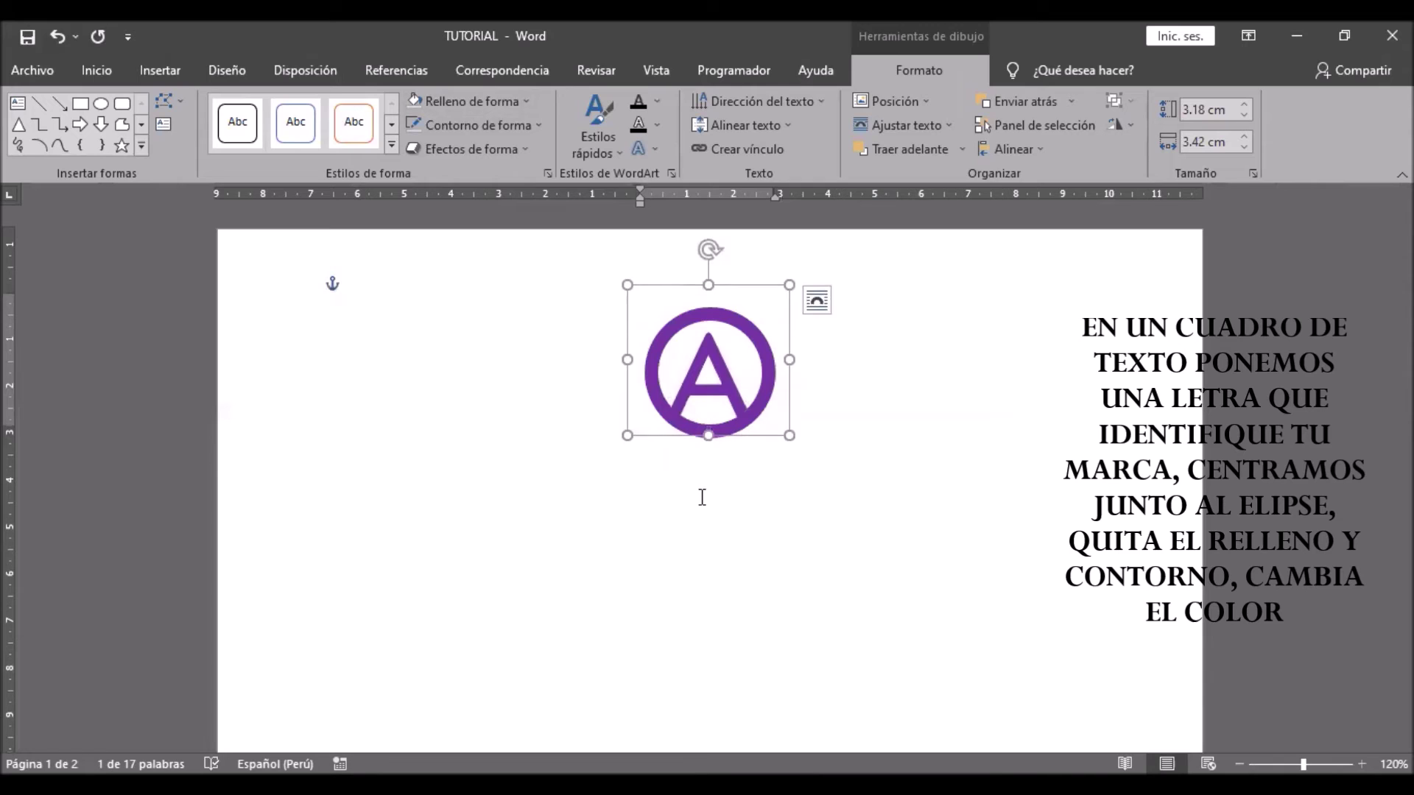
key(ctrl+Down)
key(ctrl+Right)
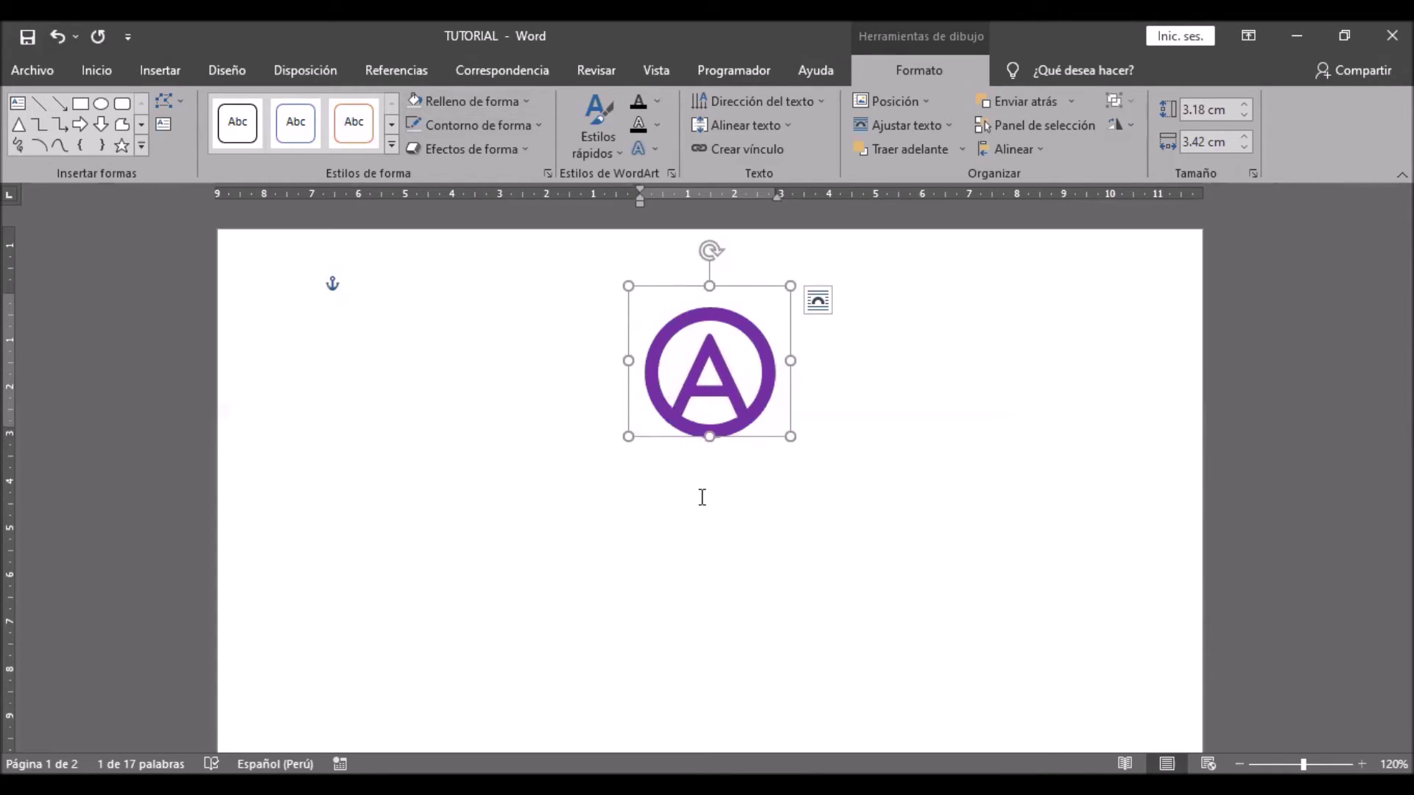
key(ctrl+Left)
key(ctrl+Down)
key(ctrl+Right)
key(ctrl+Left)
key(ctrl+Right)
key(ctrl+Right)
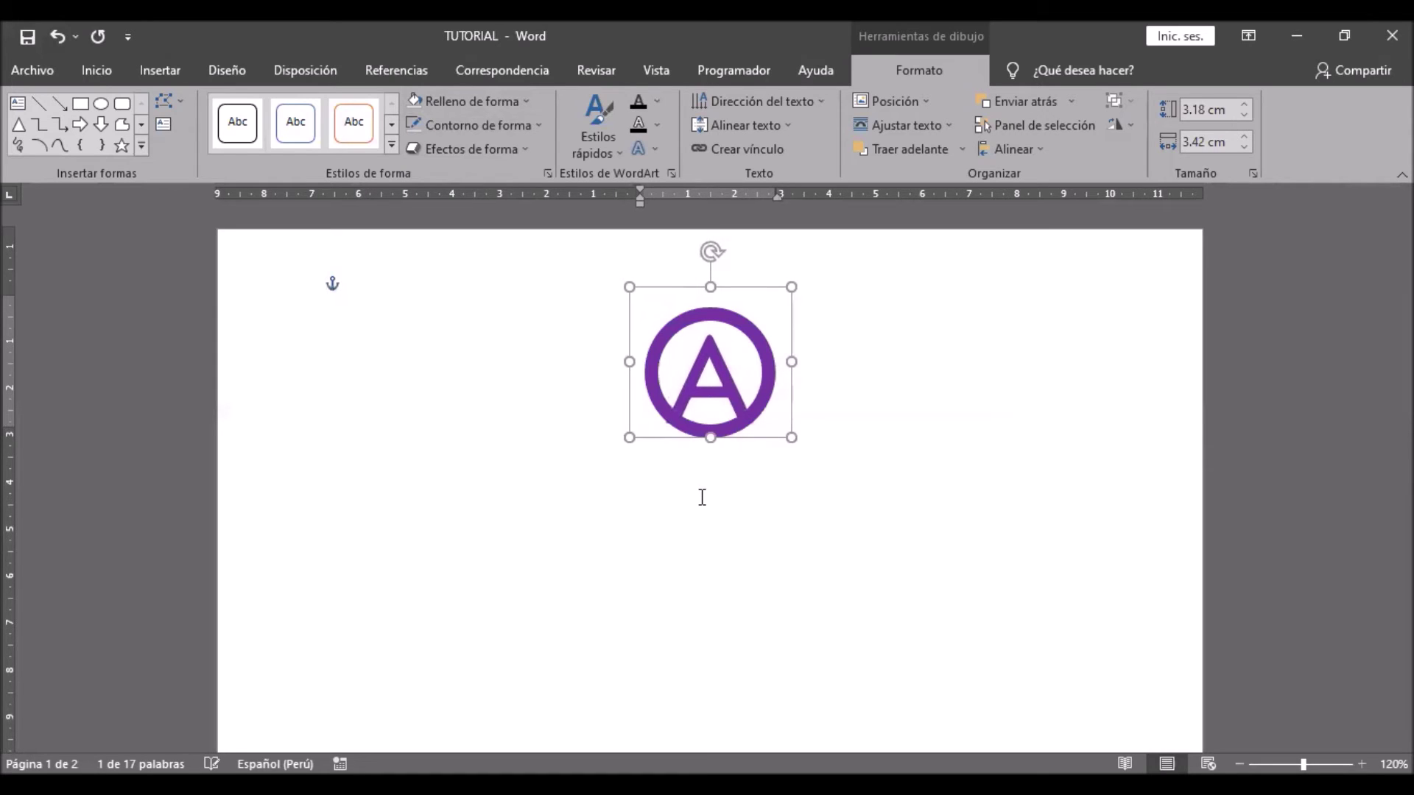
key(ctrl+Up)
key(ctrl+Up)
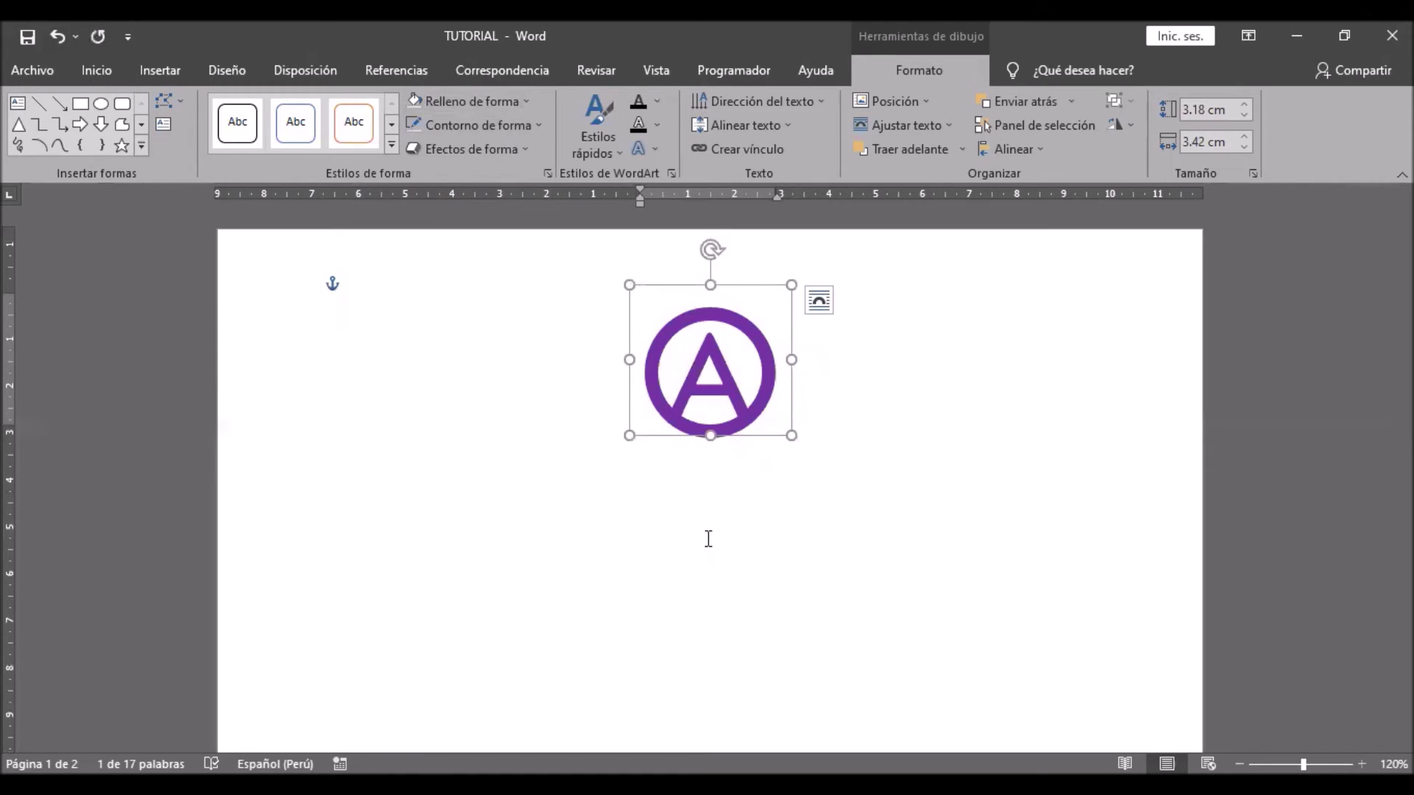
click(708, 539)
- Insert an isosceles triangle about 2.95 cm wide and 2.54 cm high and place it over the lower part of the letter and ring
click(159, 72)
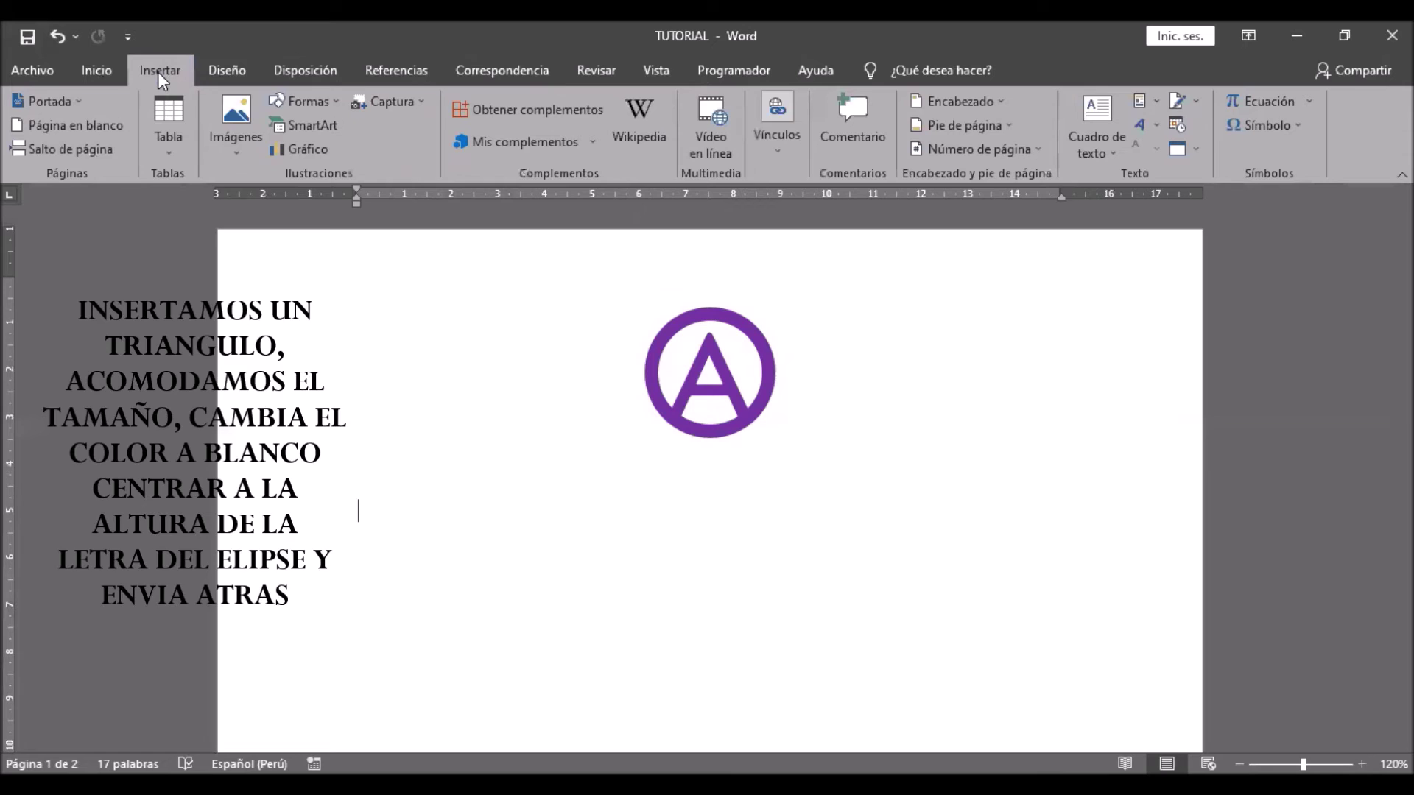
click(306, 101)
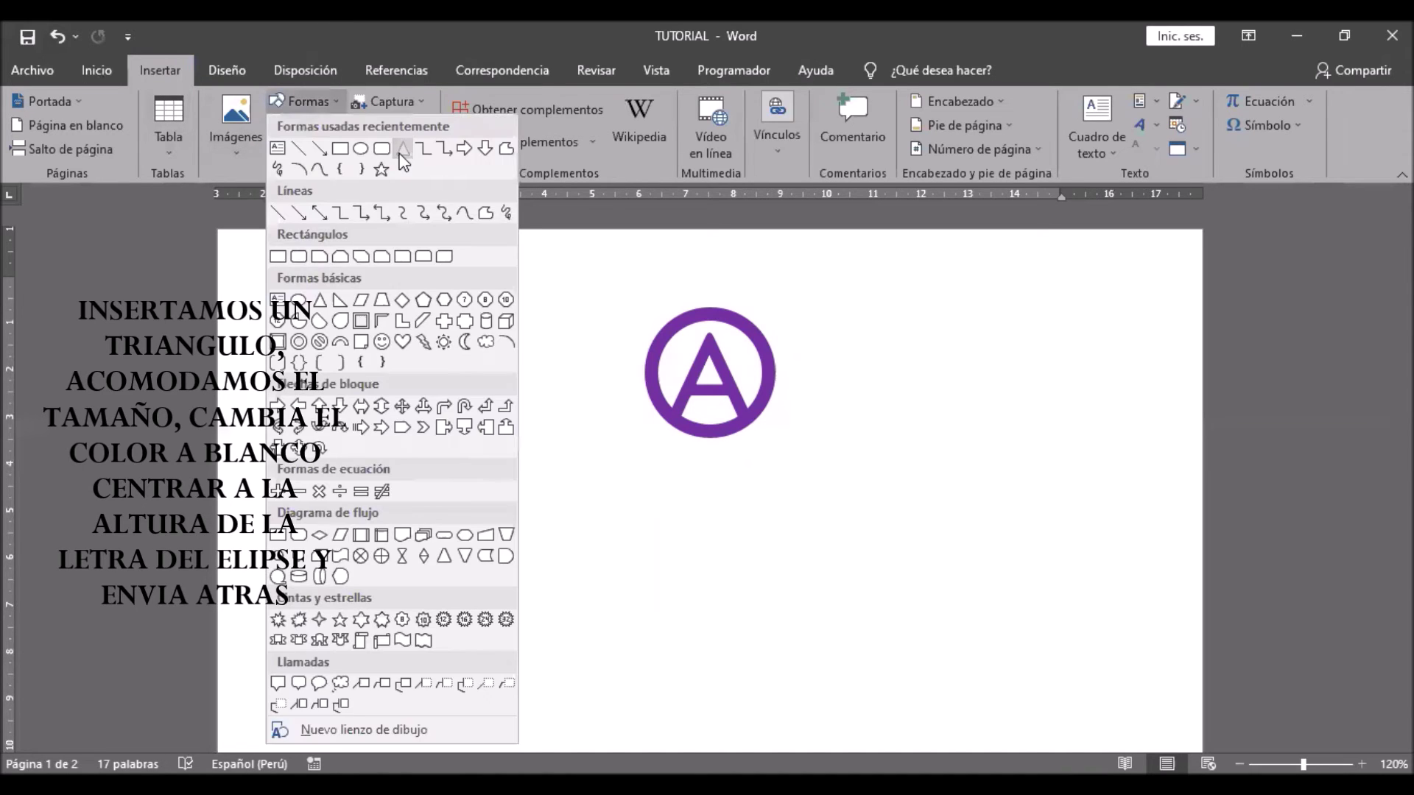
click(316, 309)
drag(704, 381, 844, 501)
drag(767, 457, 705, 433)
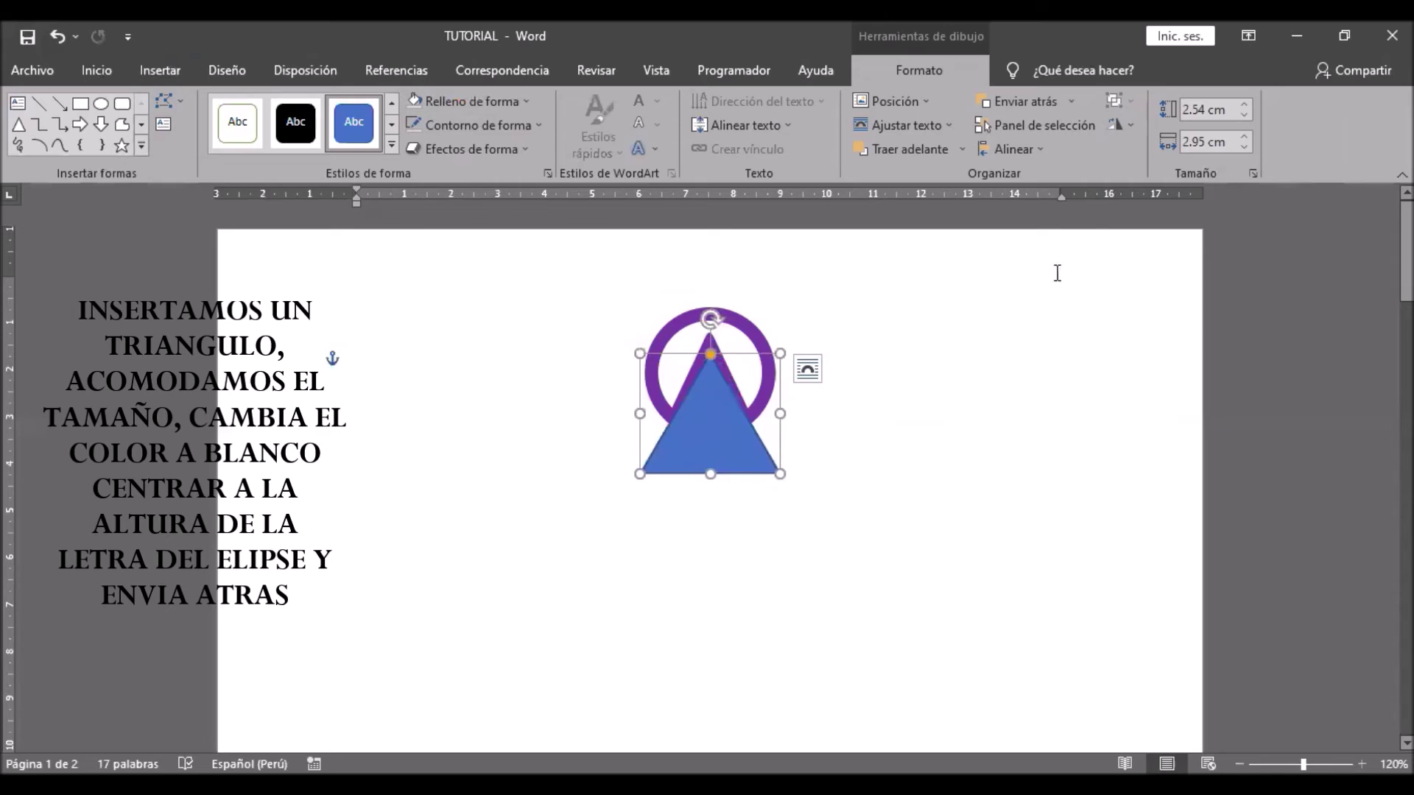
- Resize the triangle to 2.6 cm wide and 2.1 cm high and centre it under the tip of the A
click(1244, 146)
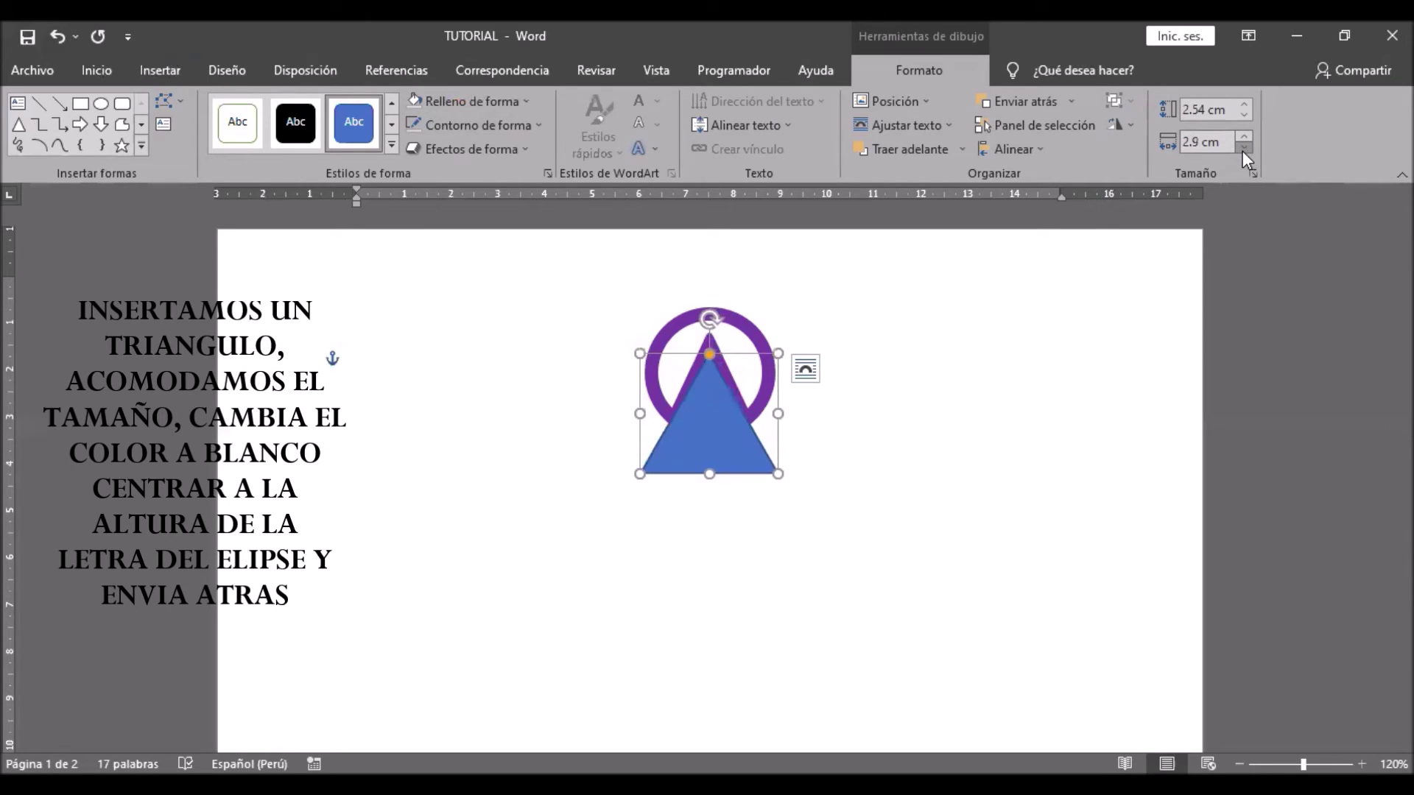
click(1244, 147)
click(1244, 147)
click(1244, 146)
click(1244, 115)
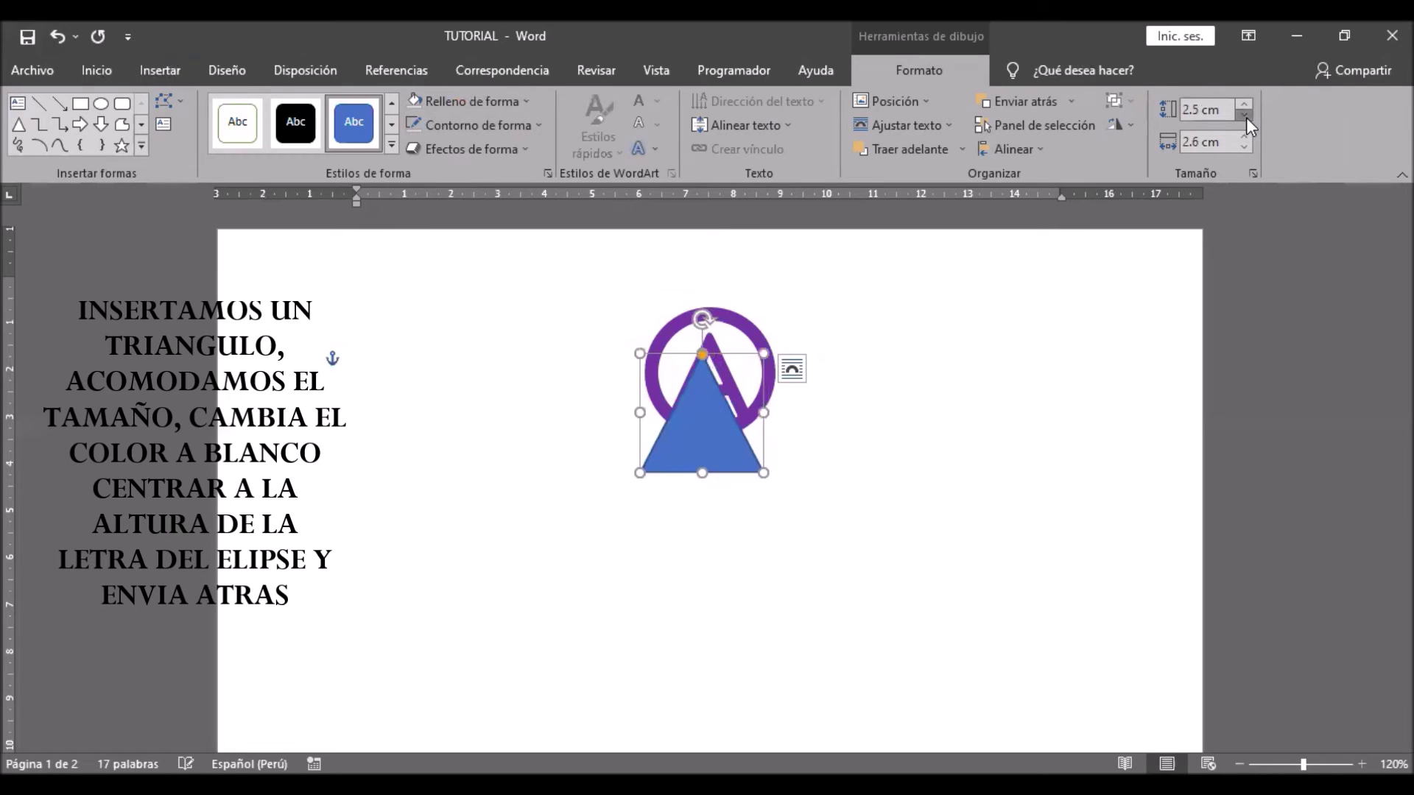
click(1244, 115)
click(1245, 115)
click(1244, 115)
drag(714, 405, 720, 399)
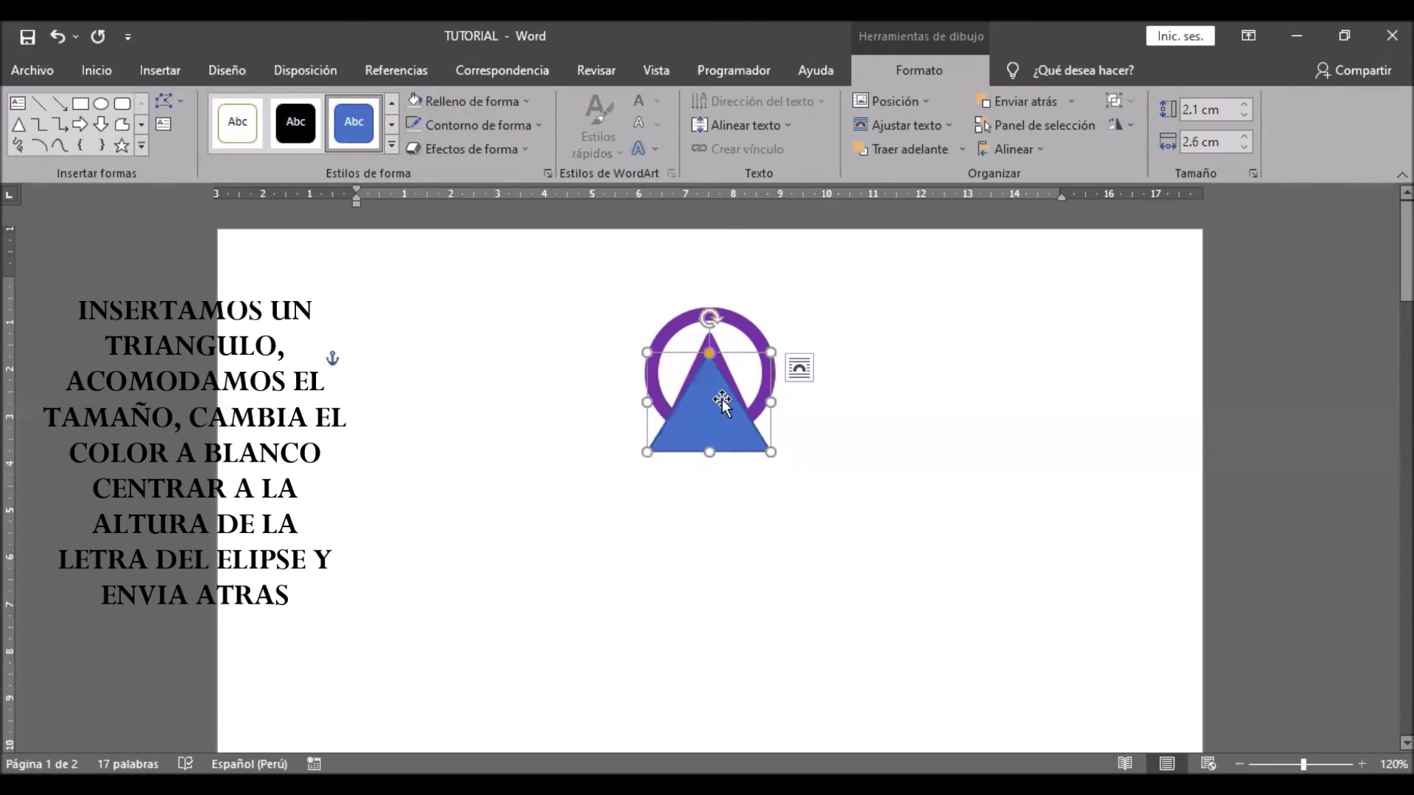
- Give the triangle a white fill without outline and send it behind the letter A, keeping it in front of the ring
click(448, 103)
click(426, 145)
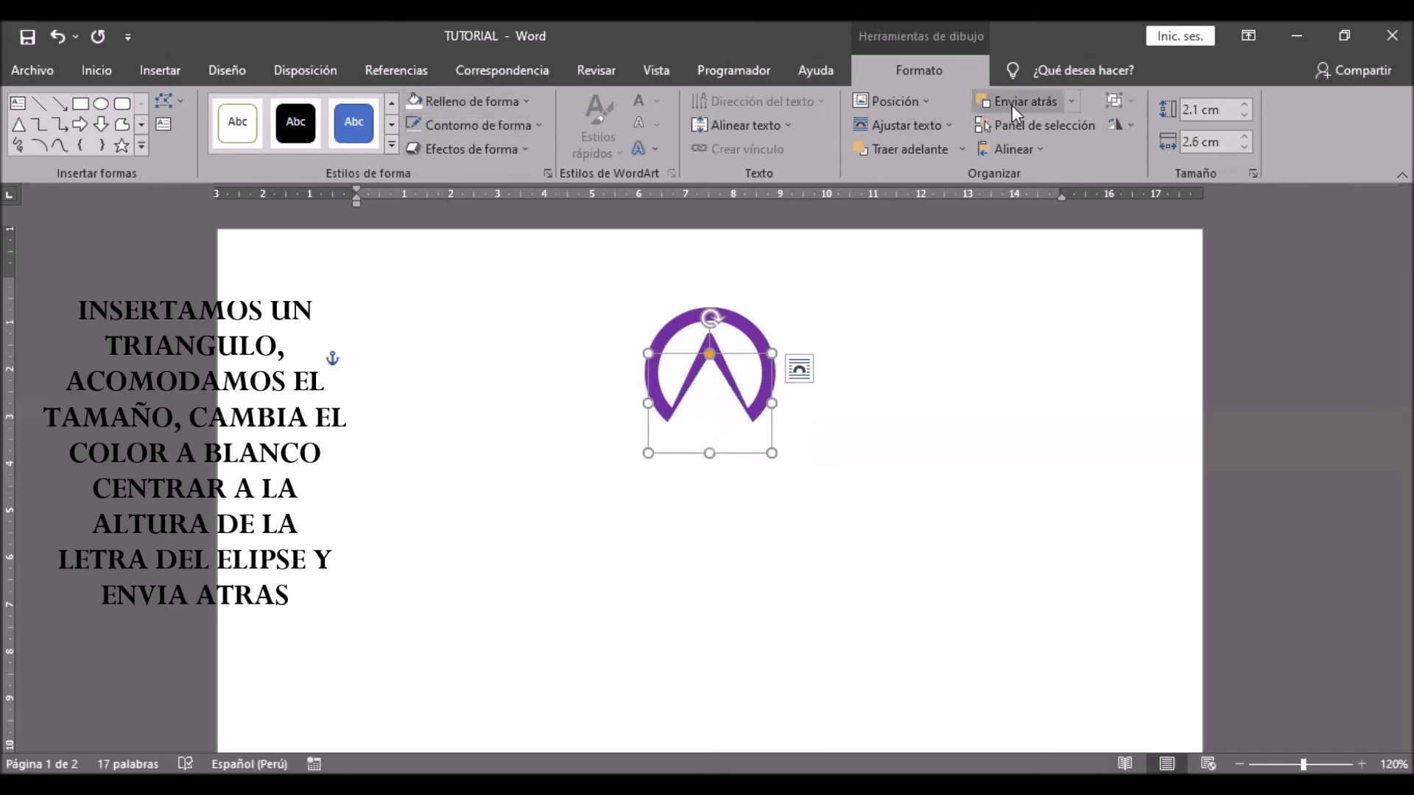
click(1013, 102)
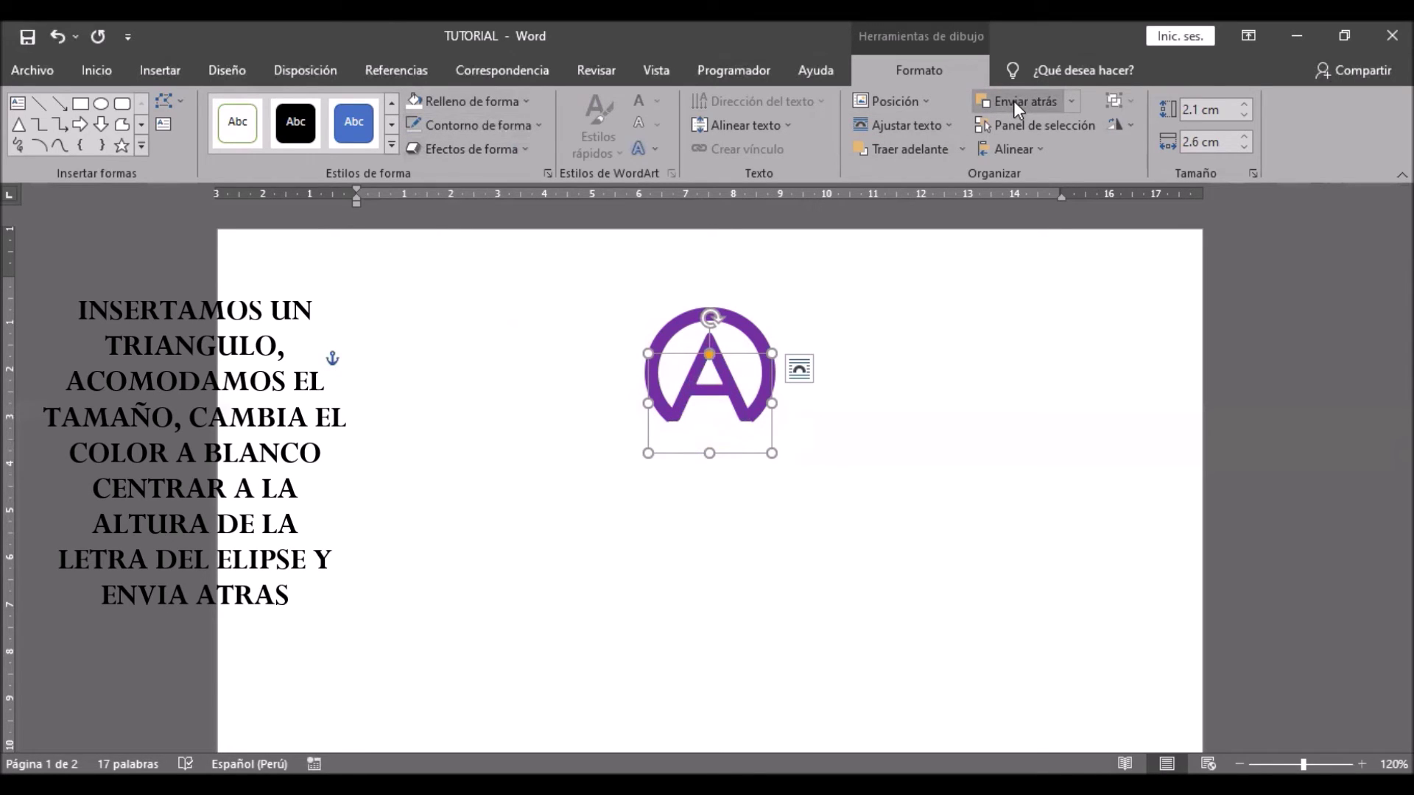
click(1013, 102)
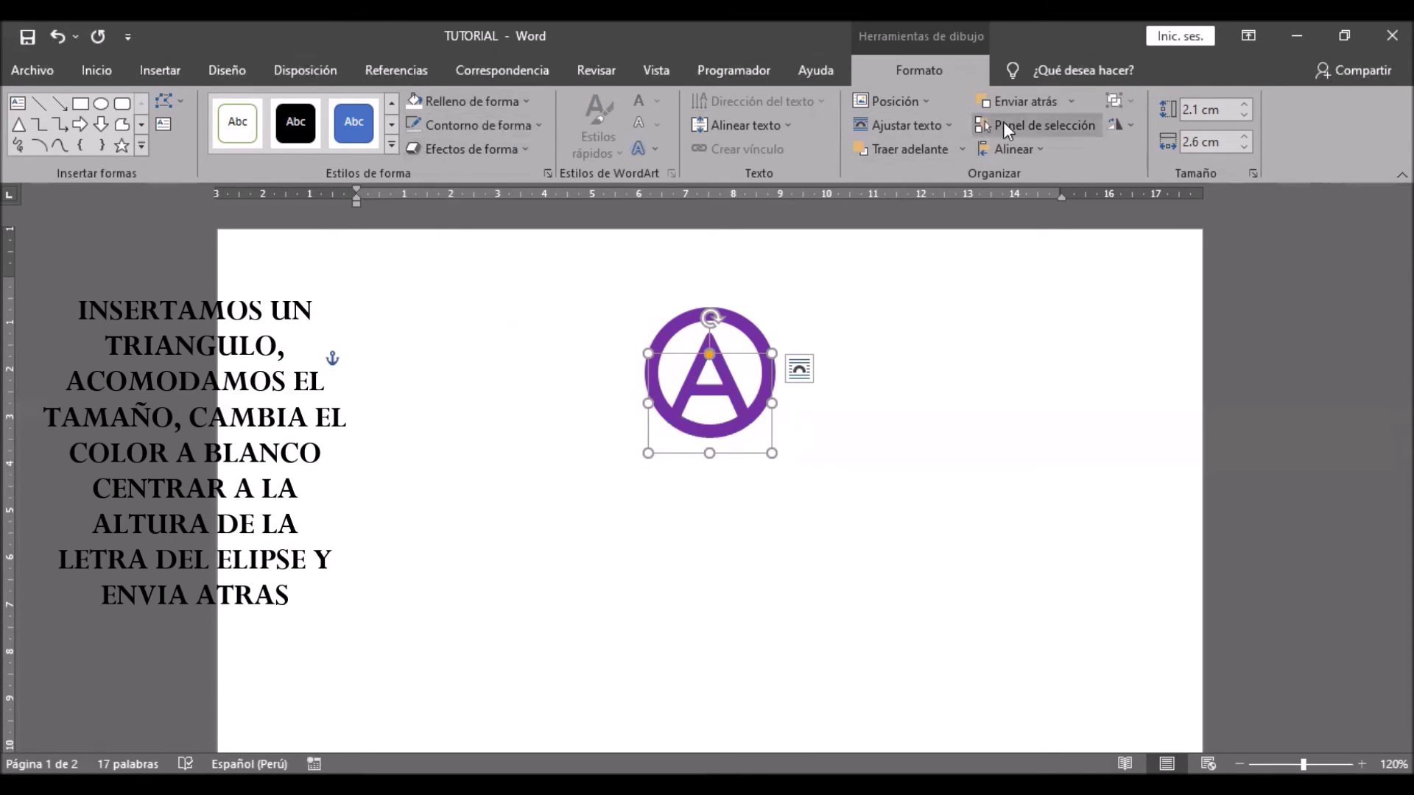
key(ctrl+z)
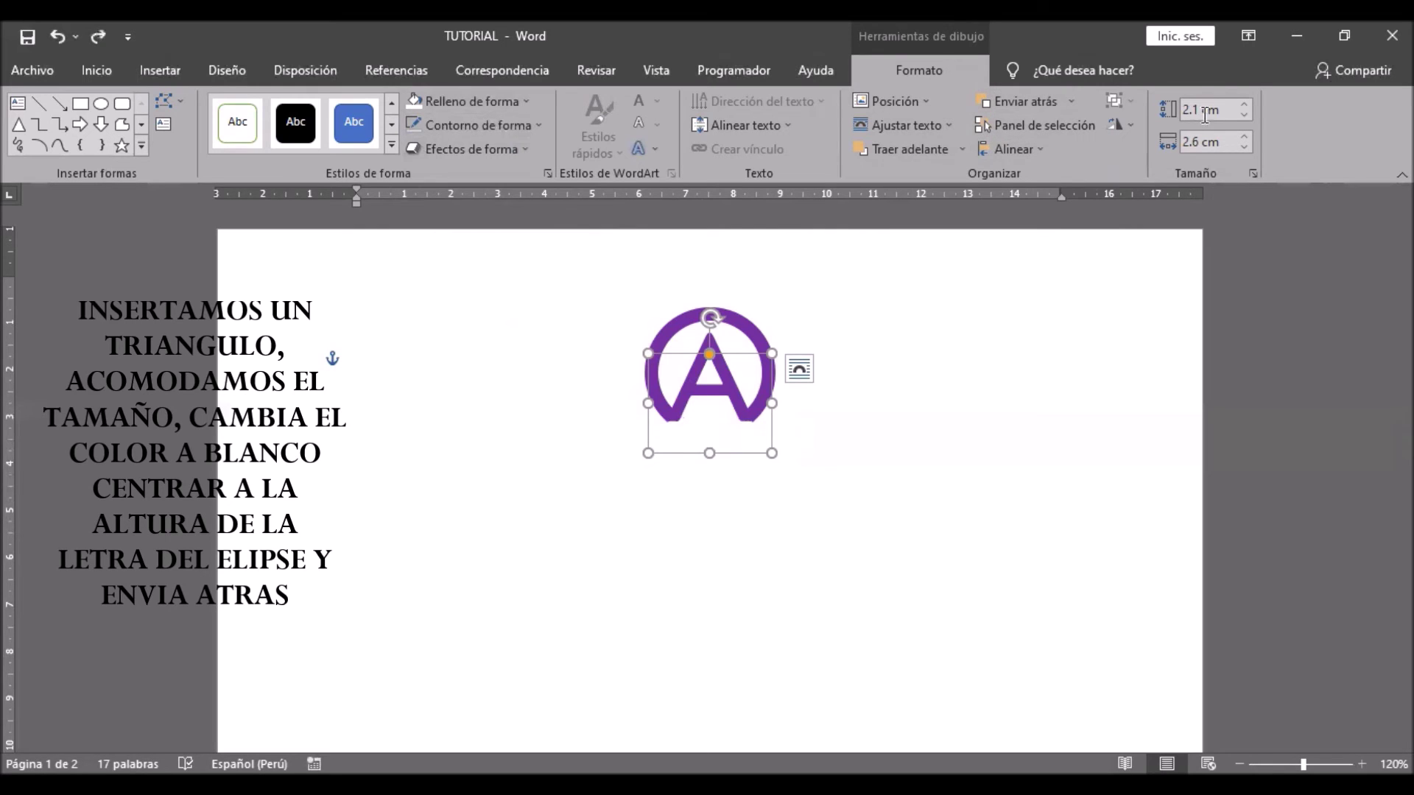
- Keep the white triangle 2.1 cm high, reduce its width to 2.2 cm and centre it again behind the A
click(1241, 116)
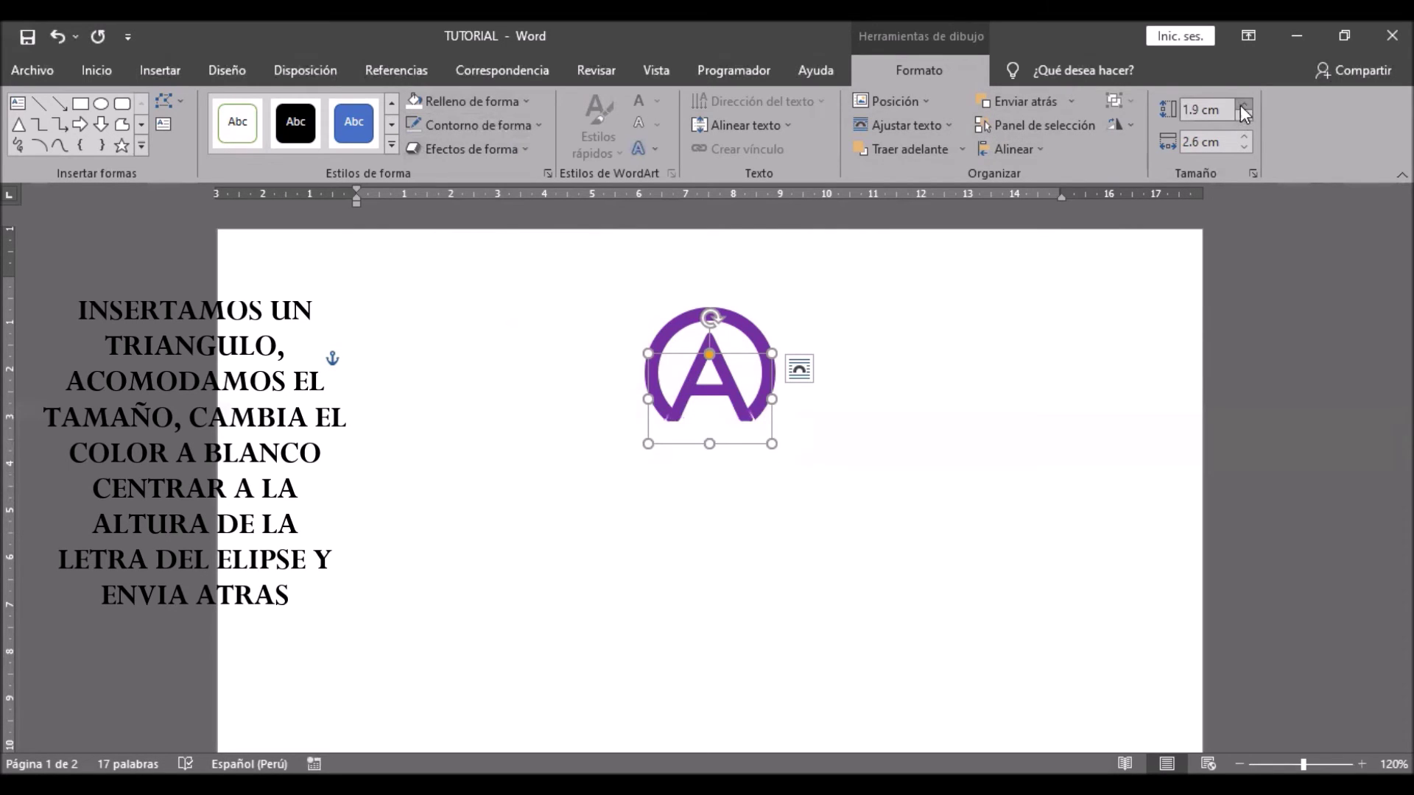
click(1244, 105)
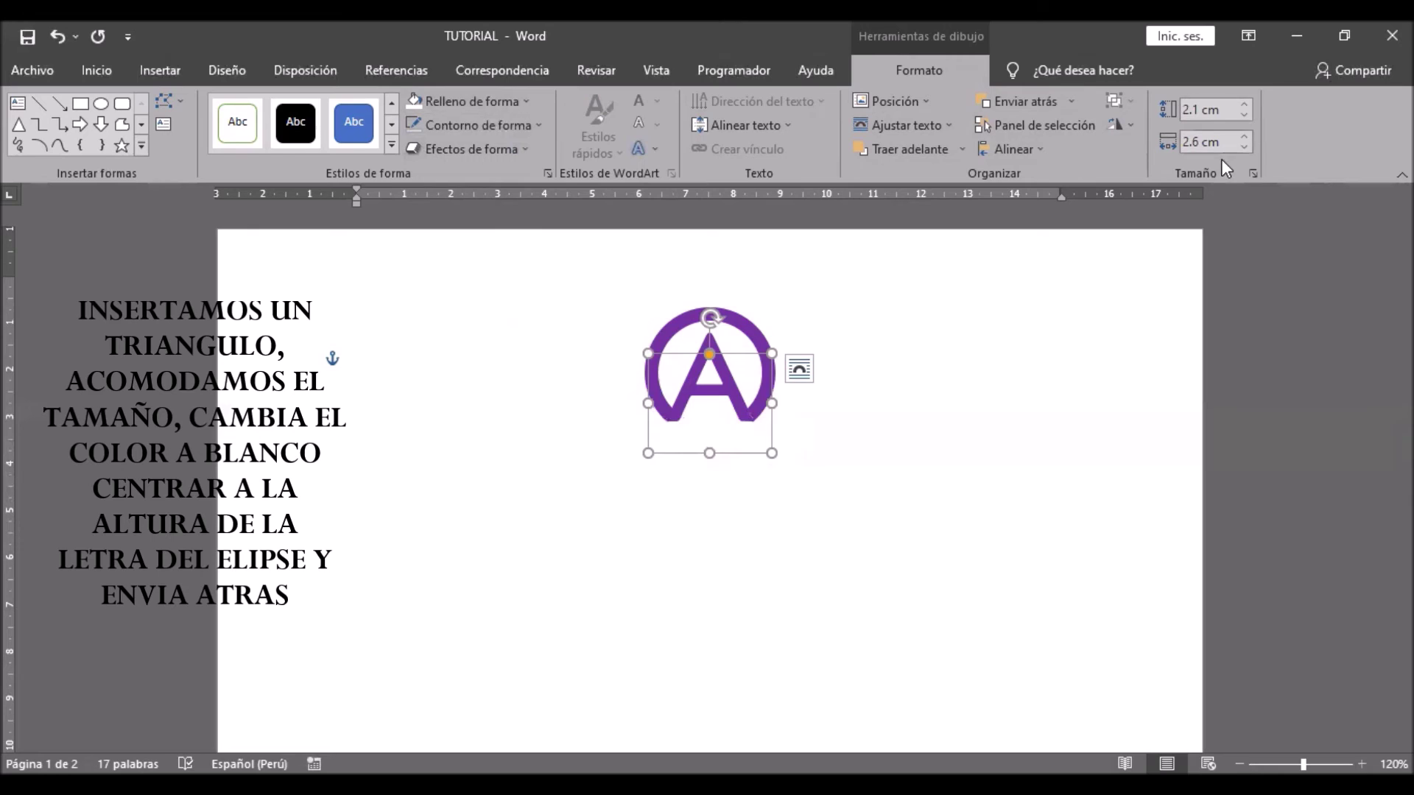
click(1239, 149)
click(1239, 149)
click(1239, 149)
click(1241, 149)
key(Right)
key(Right)
key(Right)
key(Right)
key(Right)
key(Right)
key(Right)
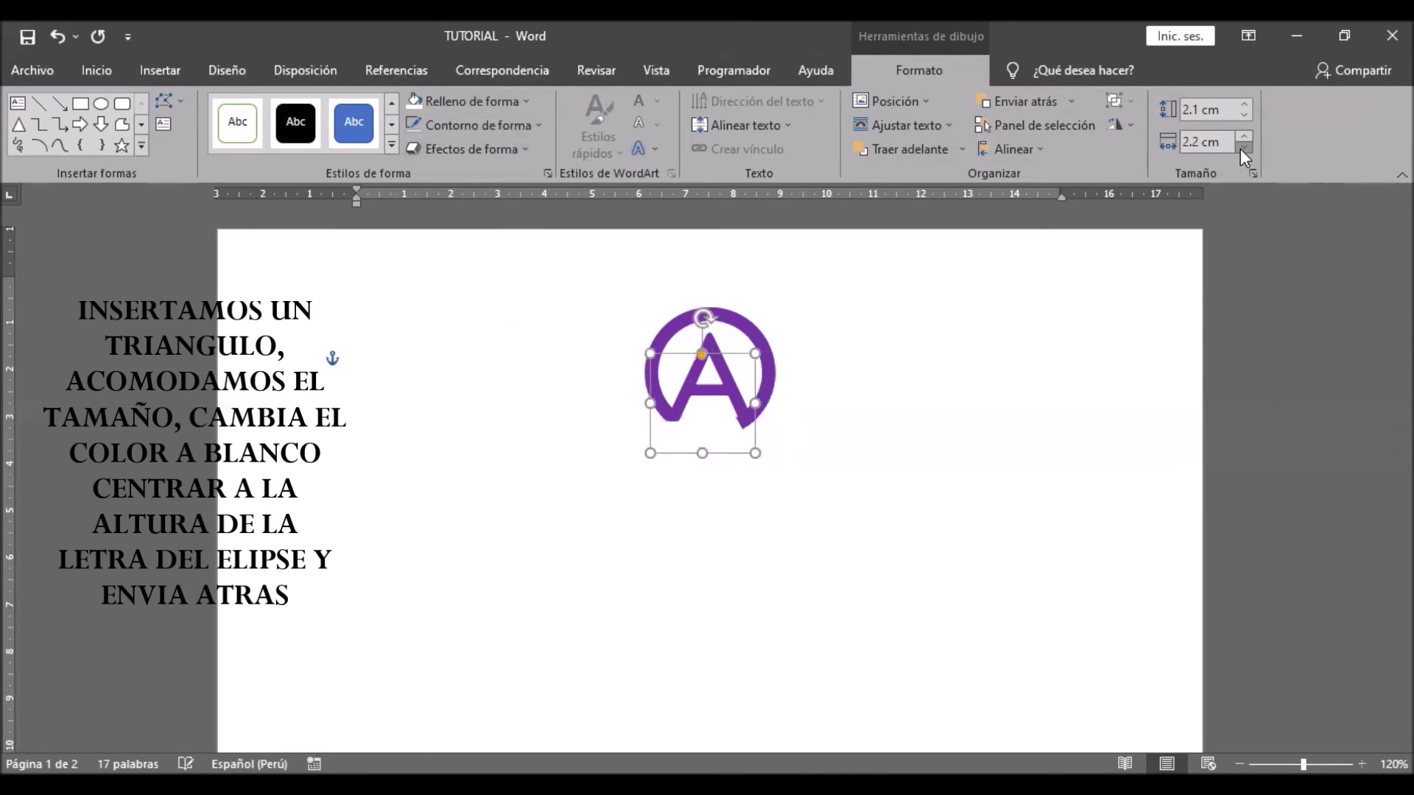
key(Right)
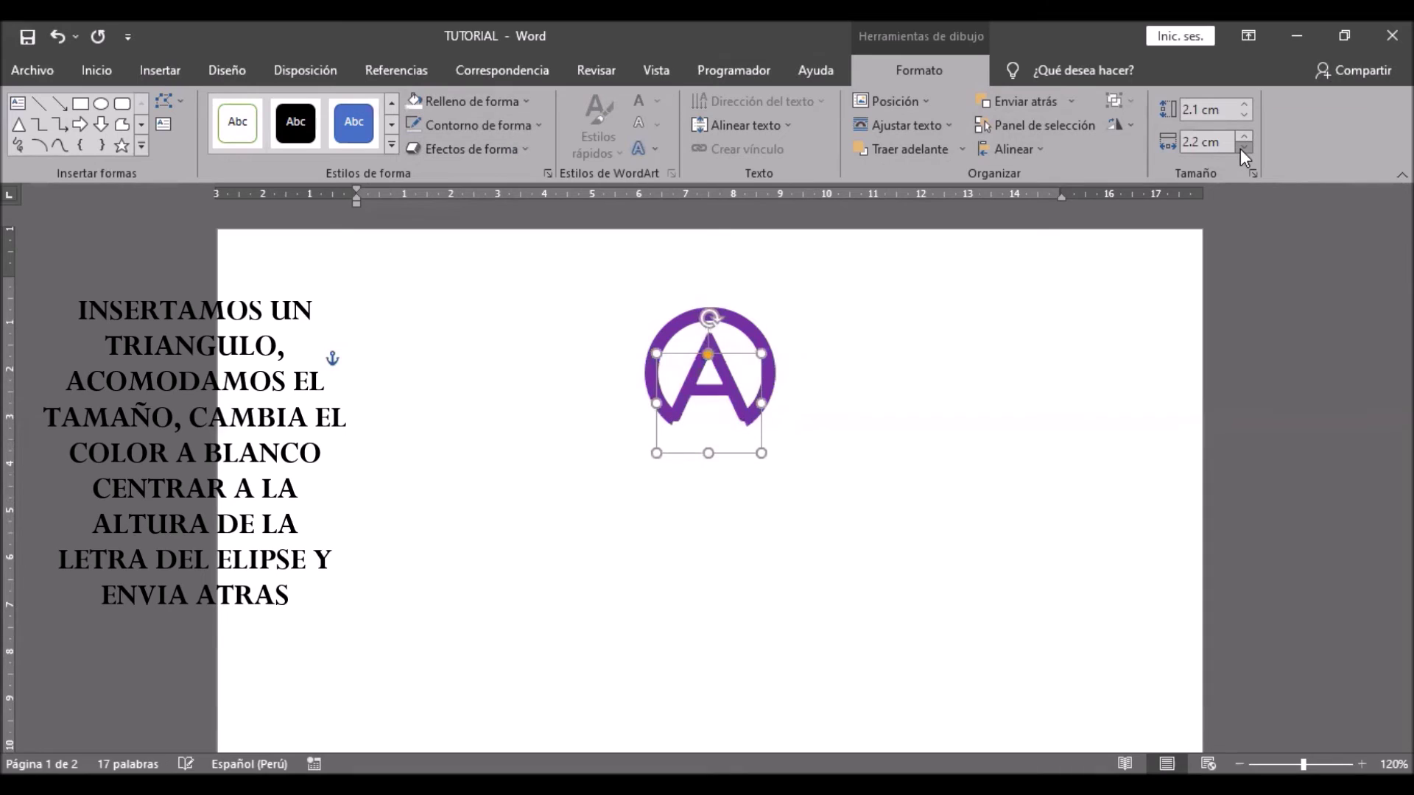
- Narrow the white triangle to 1.9 cm and shift it right until it is centred behind the A
click(1241, 149)
click(1240, 149)
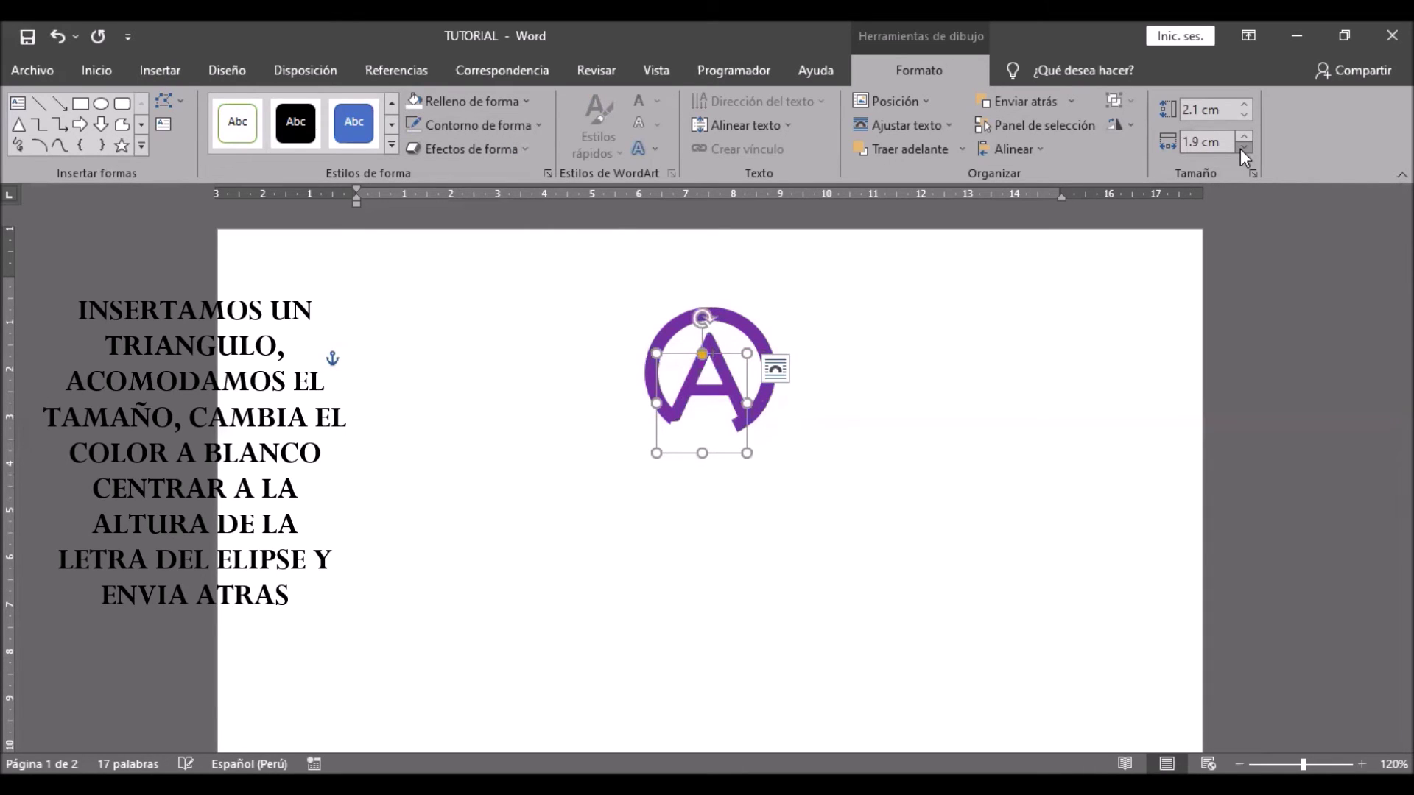
click(1240, 148)
key(Right)
key(Right)
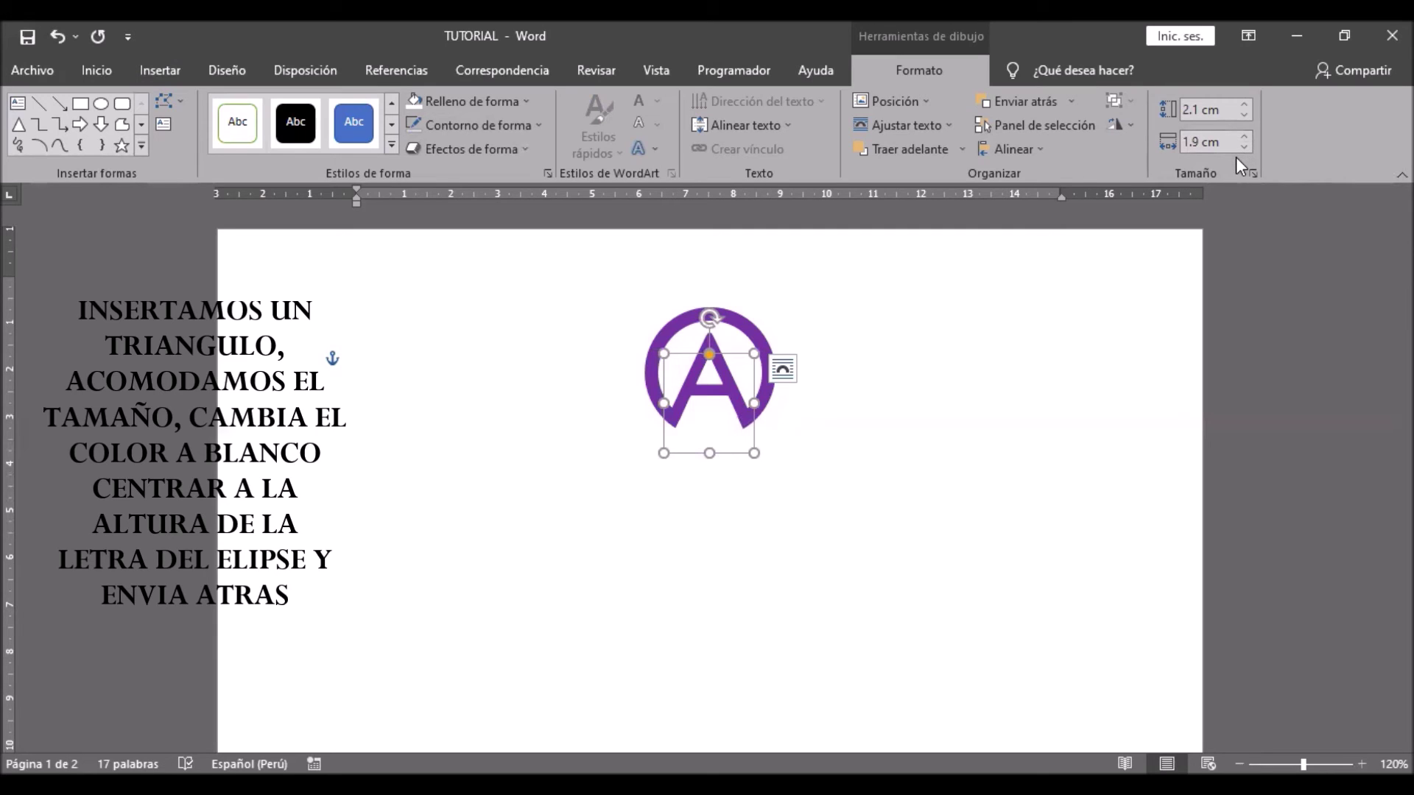
key(Right)
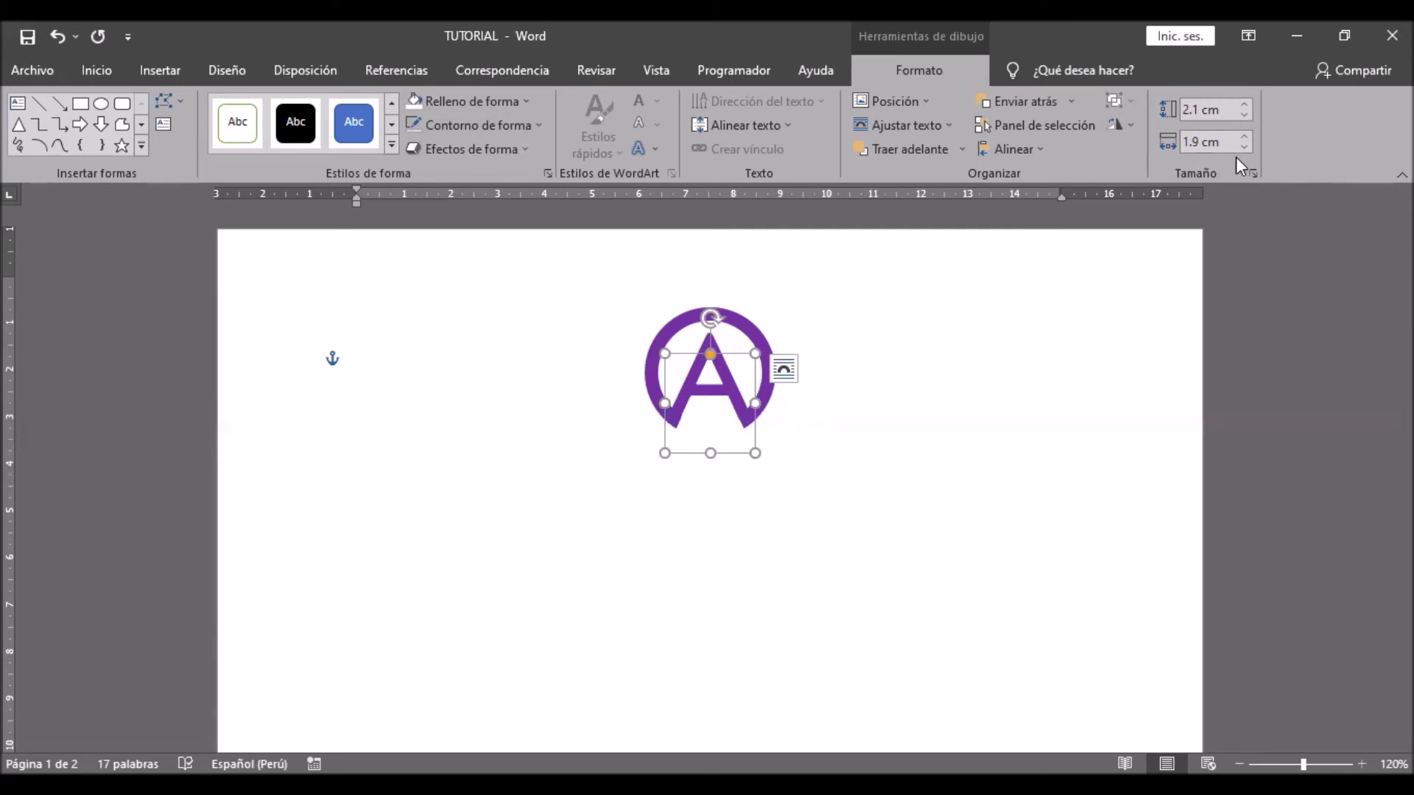
- Set the white triangle's width to 1.8 cm and nudge it right and up so the ring's gap matches the A's feet
click(1244, 147)
key(Right)
key(Right)
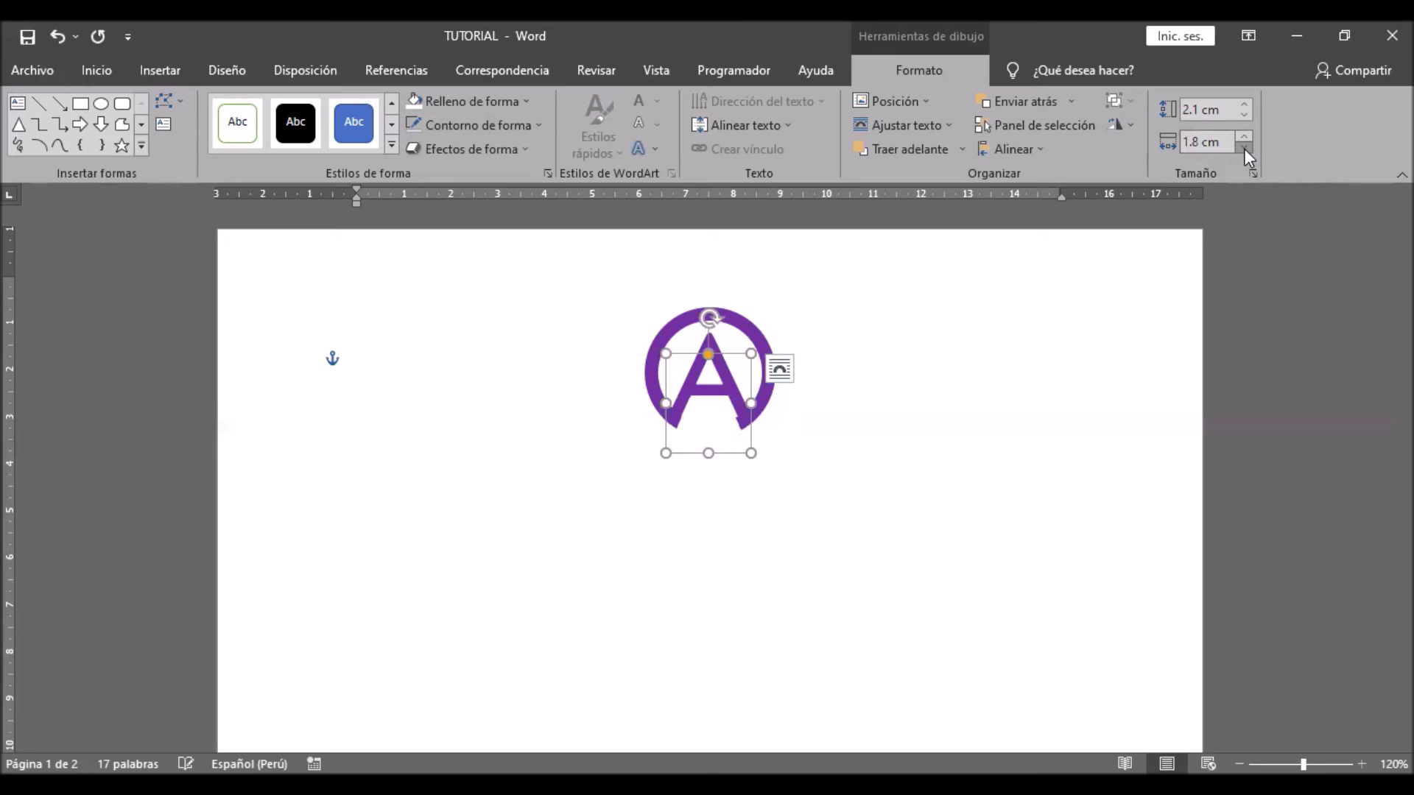
key(Up)
key(Up)
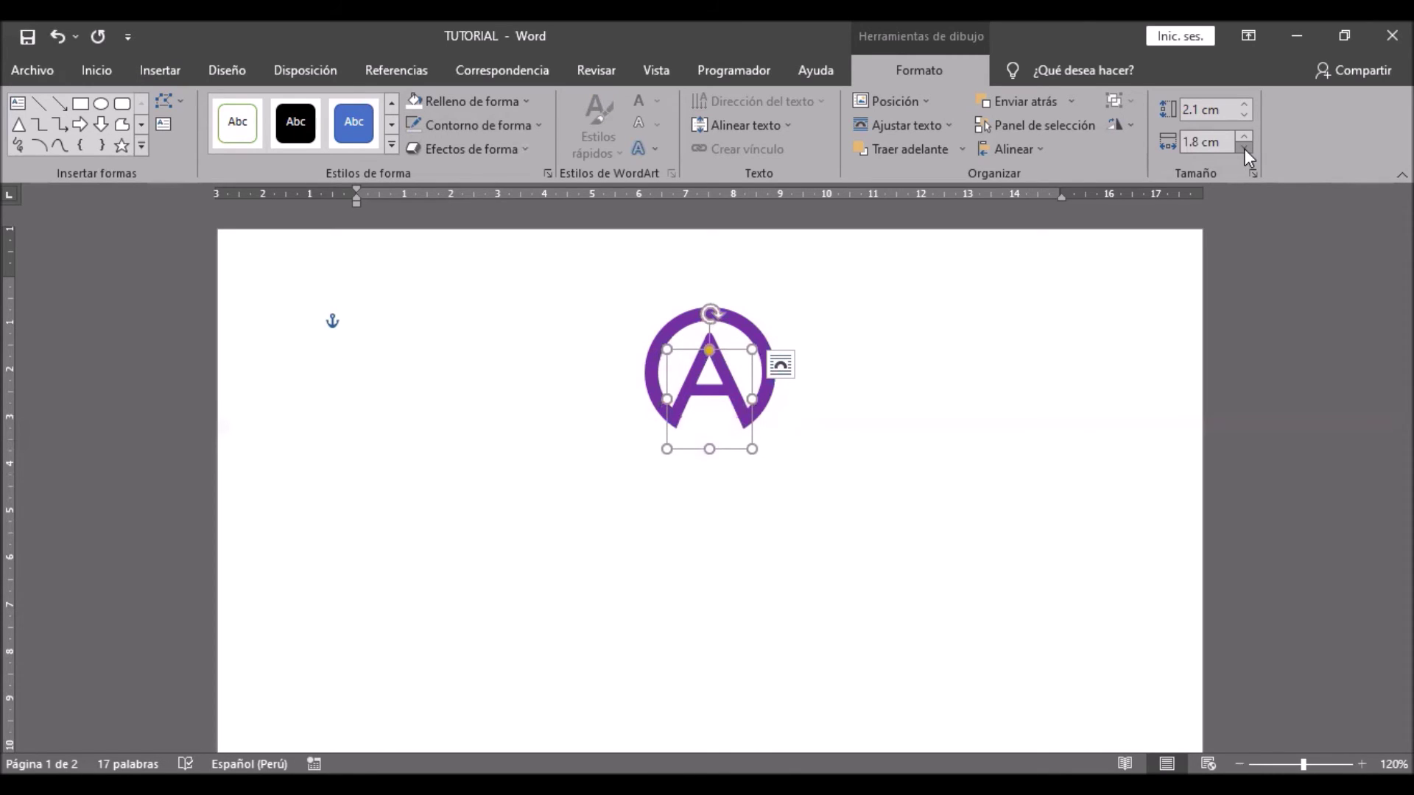
click(845, 530)
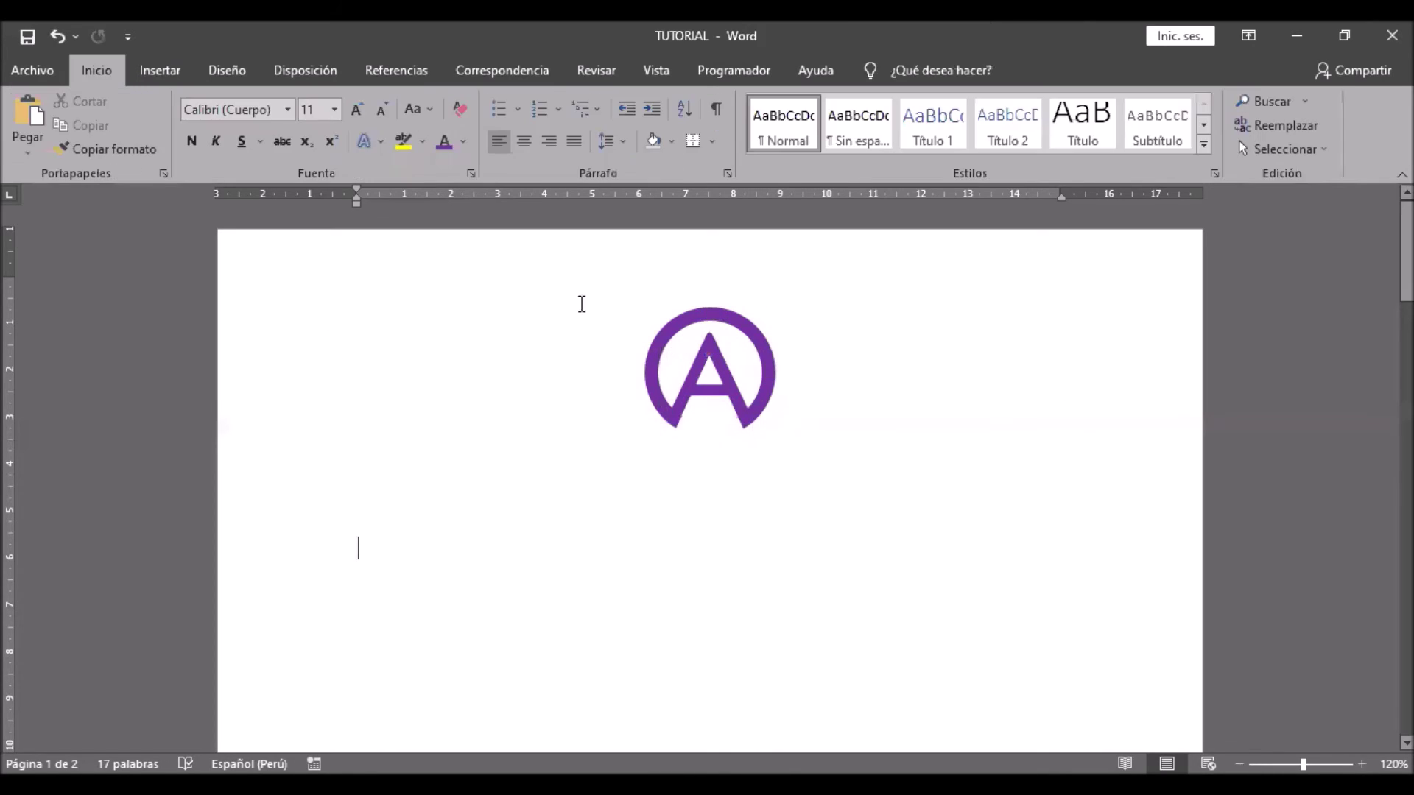
- Insert a second triangle about 2.95 by 2.54 cm, rotate it 90° to the left and place it over the ring's right side
click(154, 70)
click(329, 103)
drag(776, 347, 916, 468)
click(1131, 126)
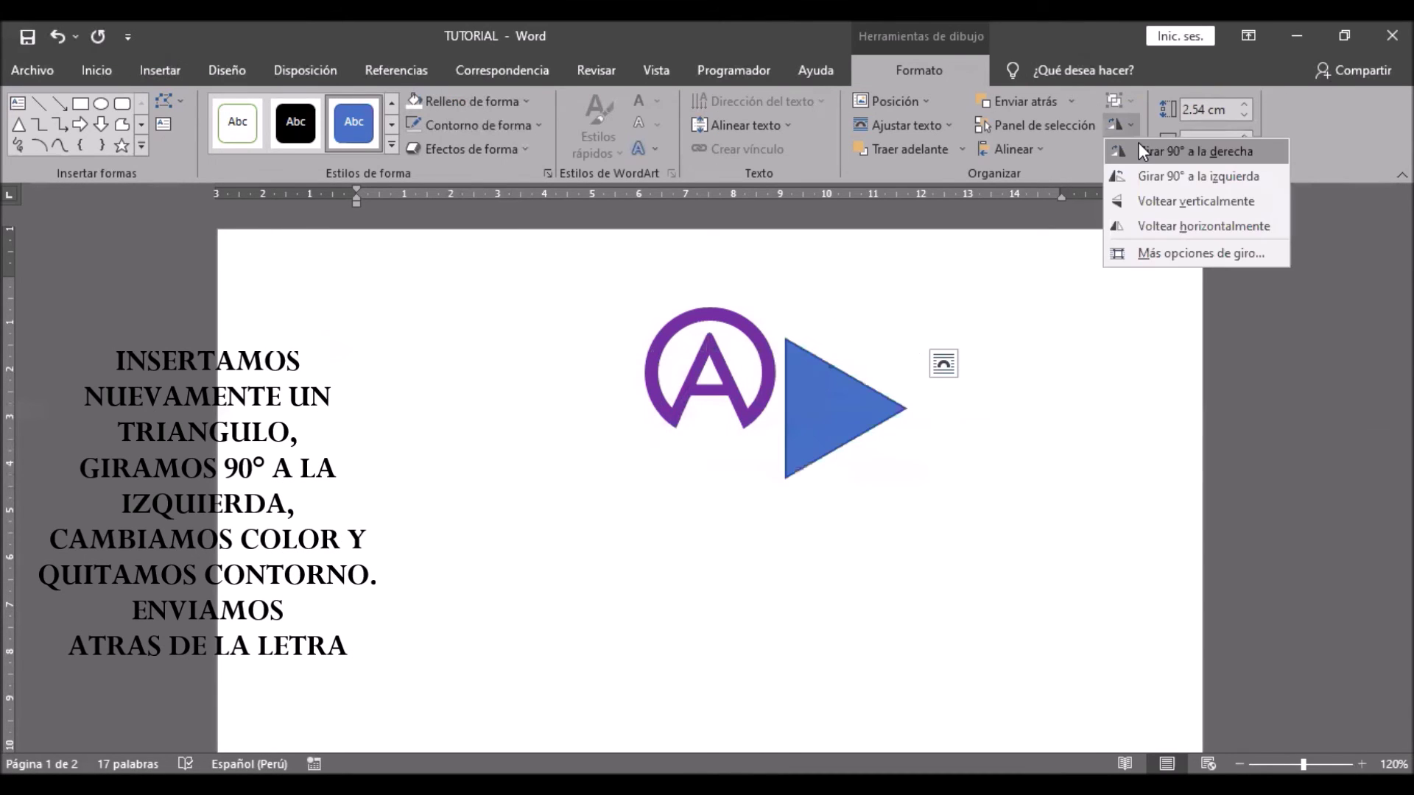
click(1157, 170)
drag(849, 411, 763, 362)
- Give the rotated triangle a white fill without outline and send it behind the letter A so the ring forms a C
click(410, 103)
click(417, 126)
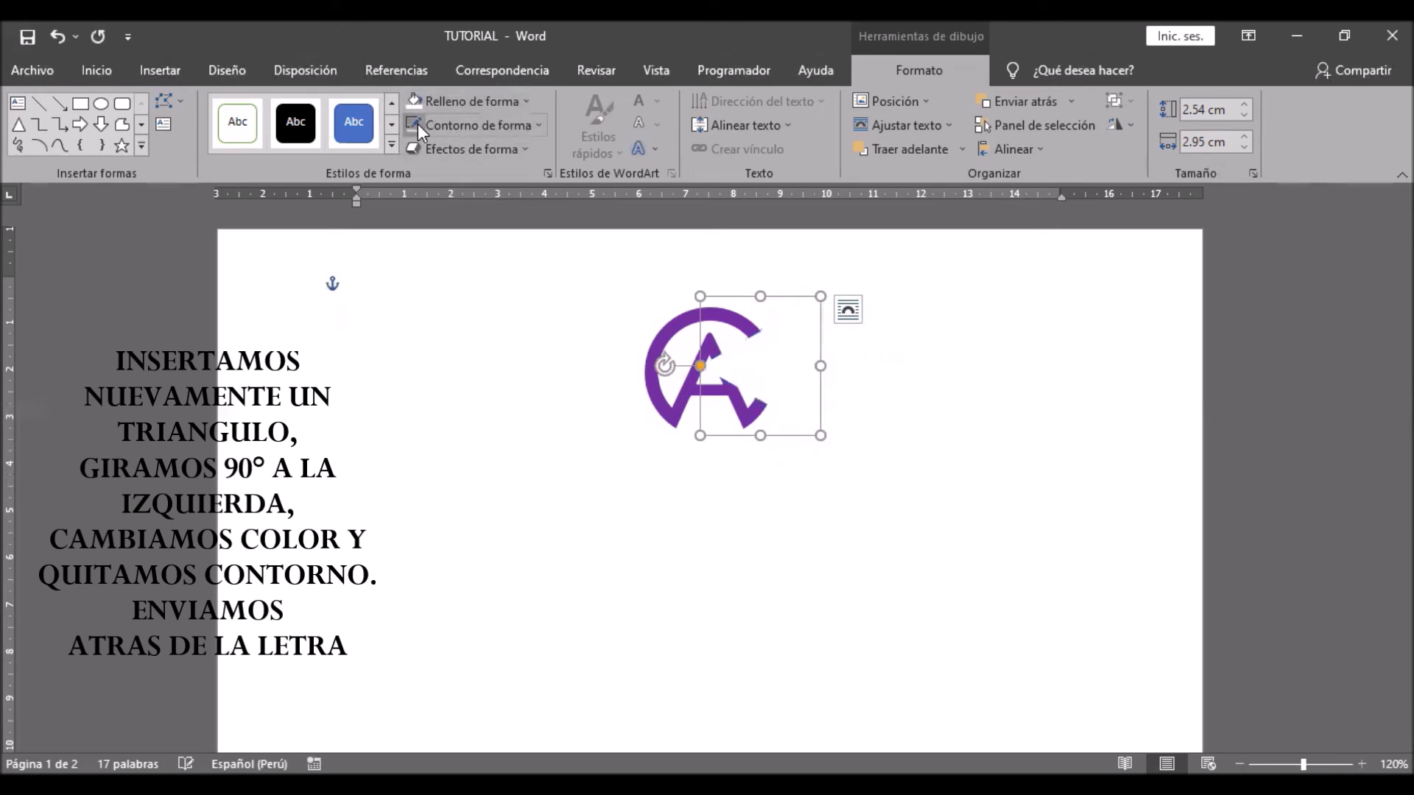
click(1038, 103)
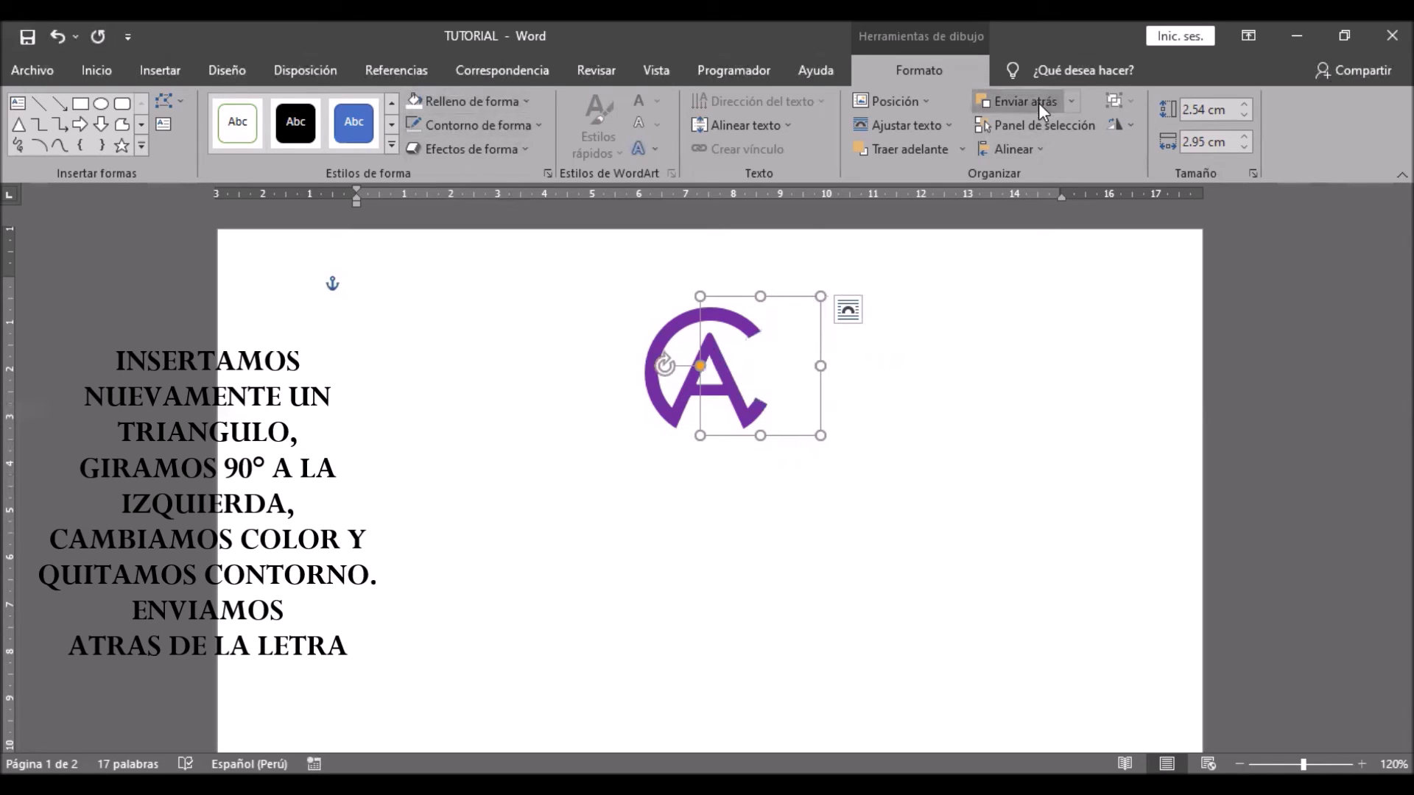
click(733, 537)
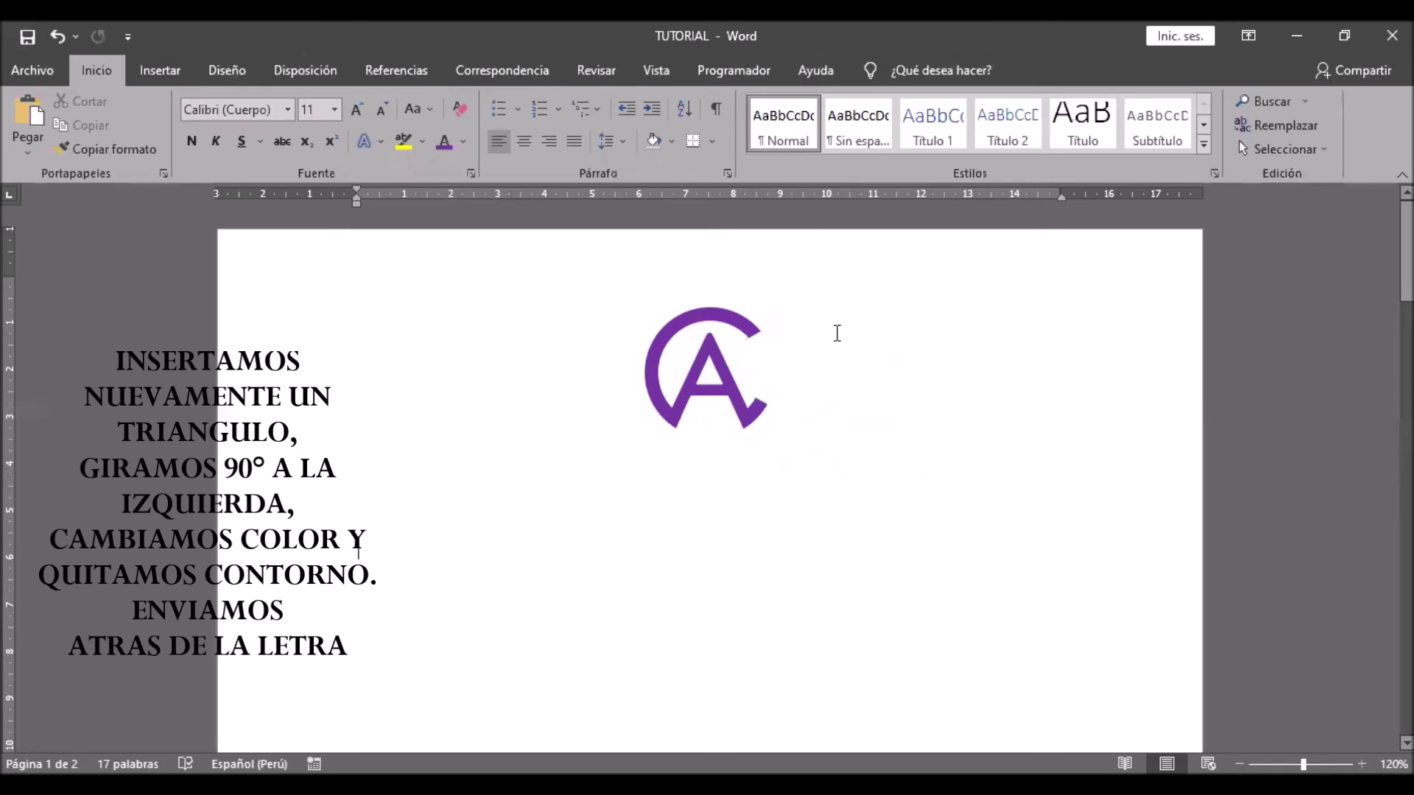
- Insert a text box about 6.1 cm wide and 0.88 cm high below the logo, containing CONFECCIONES ANDREA
click(159, 70)
mouse_move(582, 446)
mouse_down()
mouse_move(865, 467)
mouse_move(871, 488)
mouse_up()
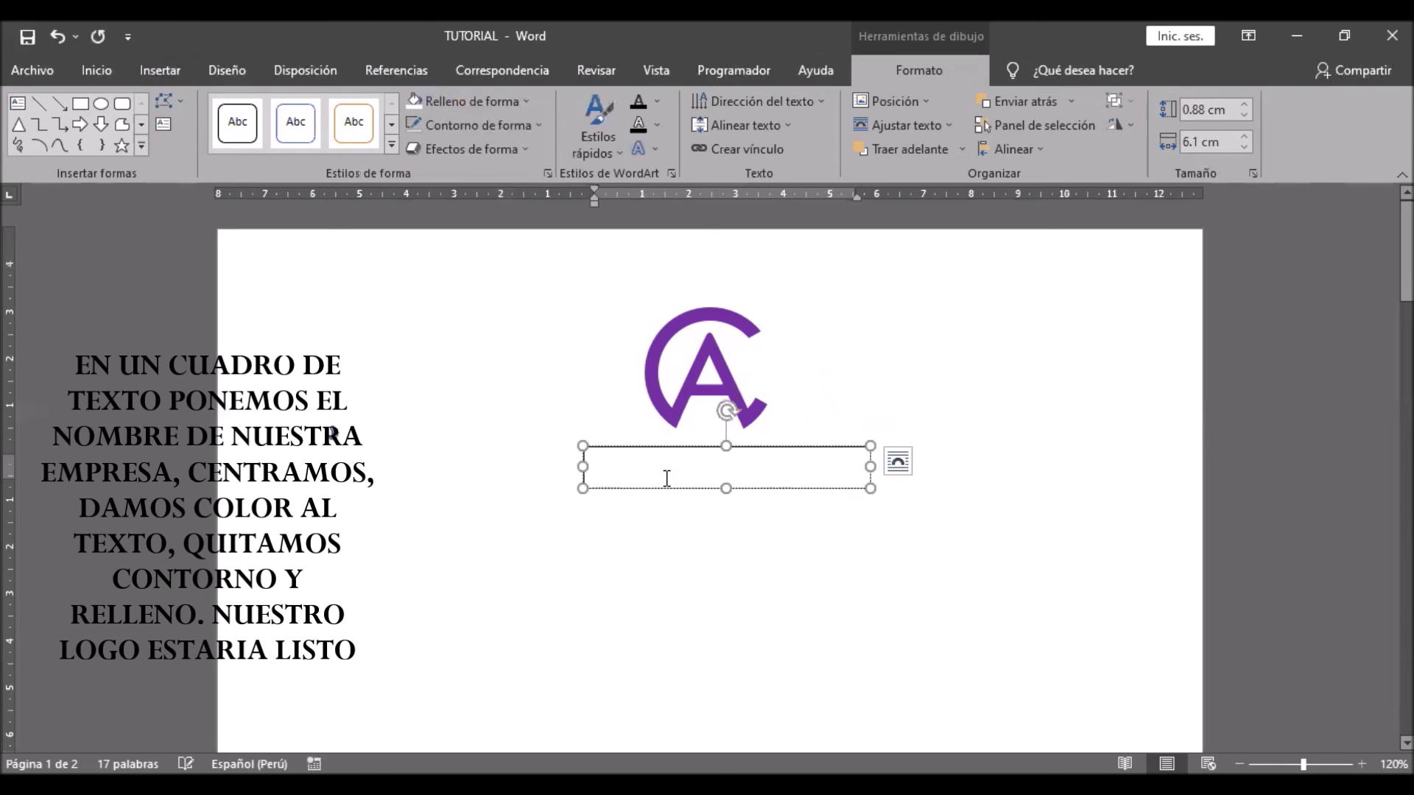
text(c)
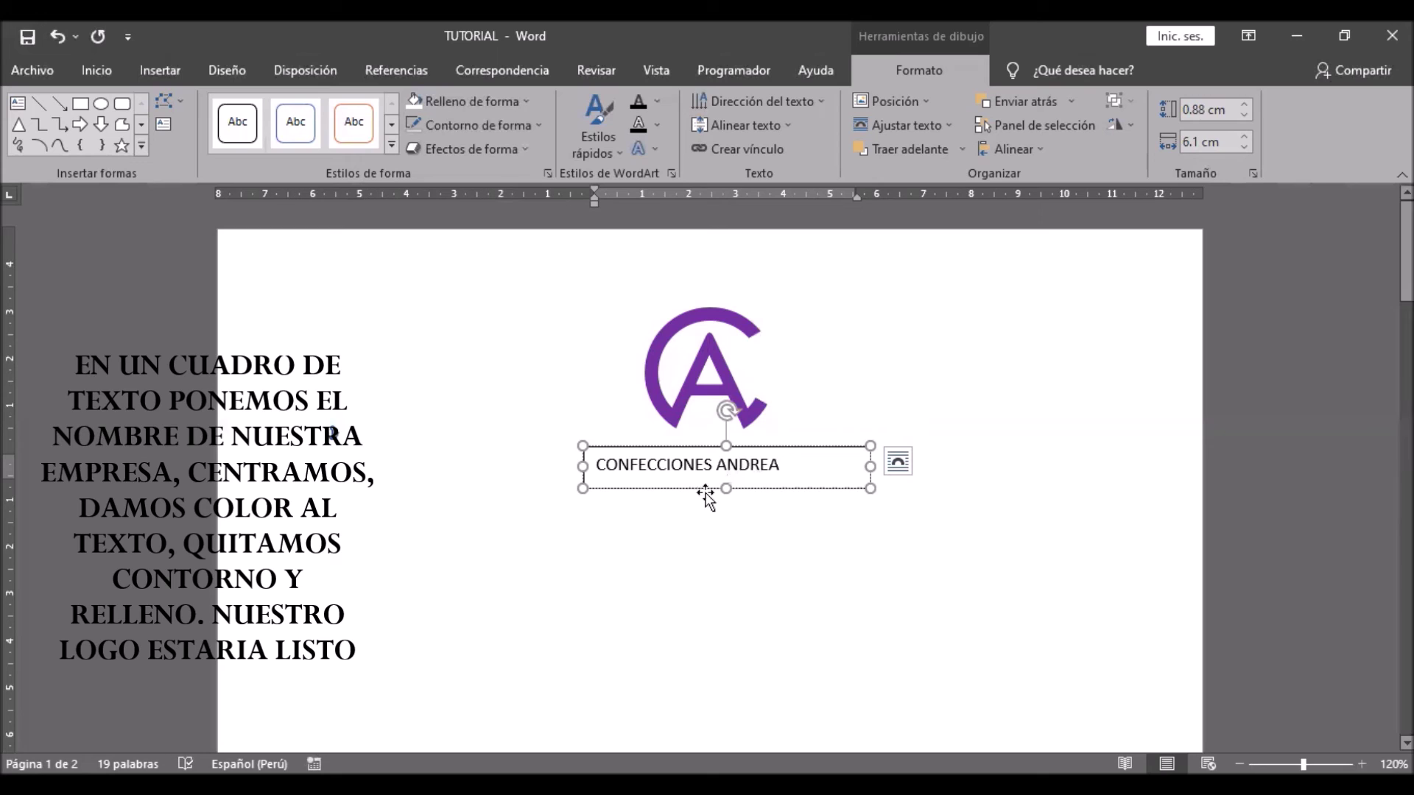
- Set the company name in the text box to the Posterama font at 14 pt
drag(786, 465, 596, 465)
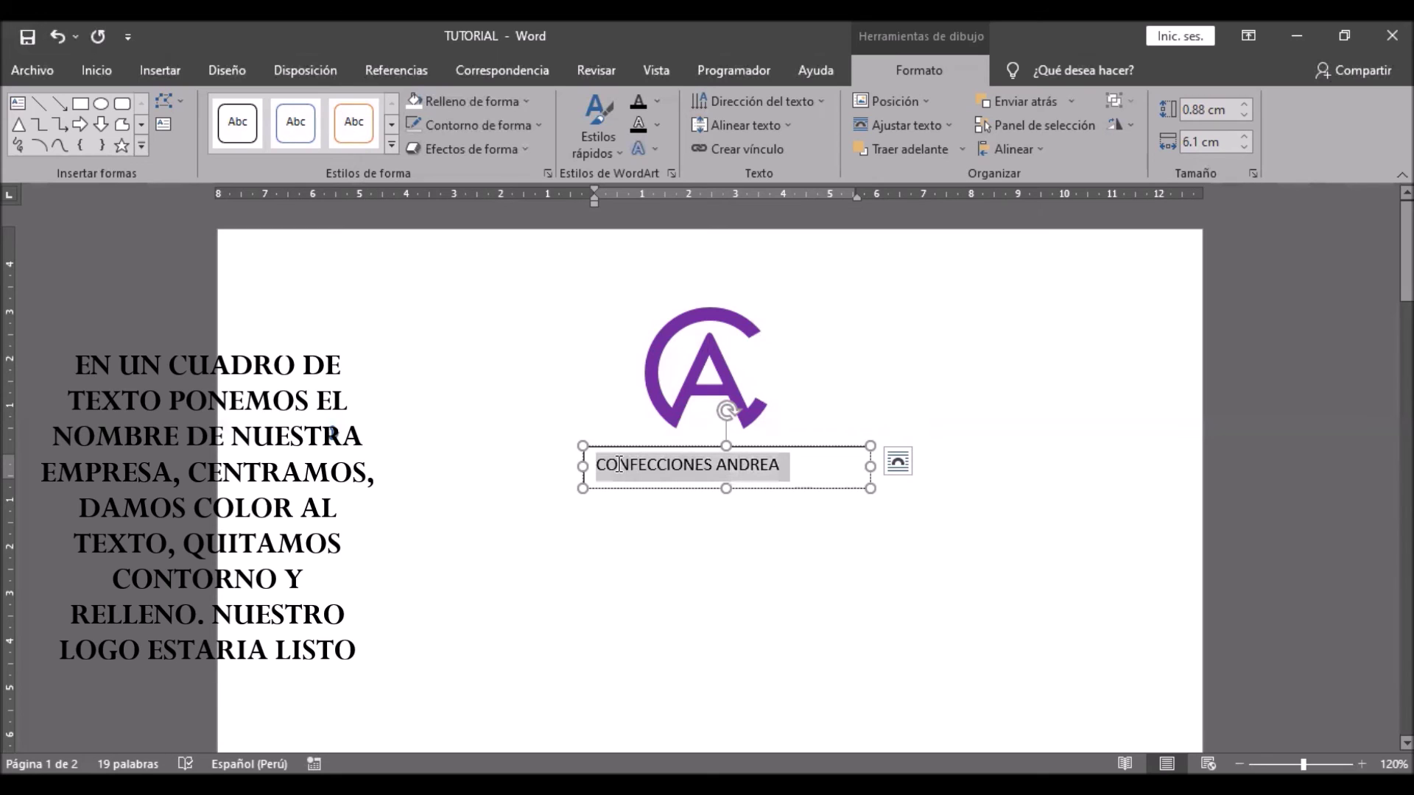
click(97, 70)
click(287, 109)
click(246, 233)
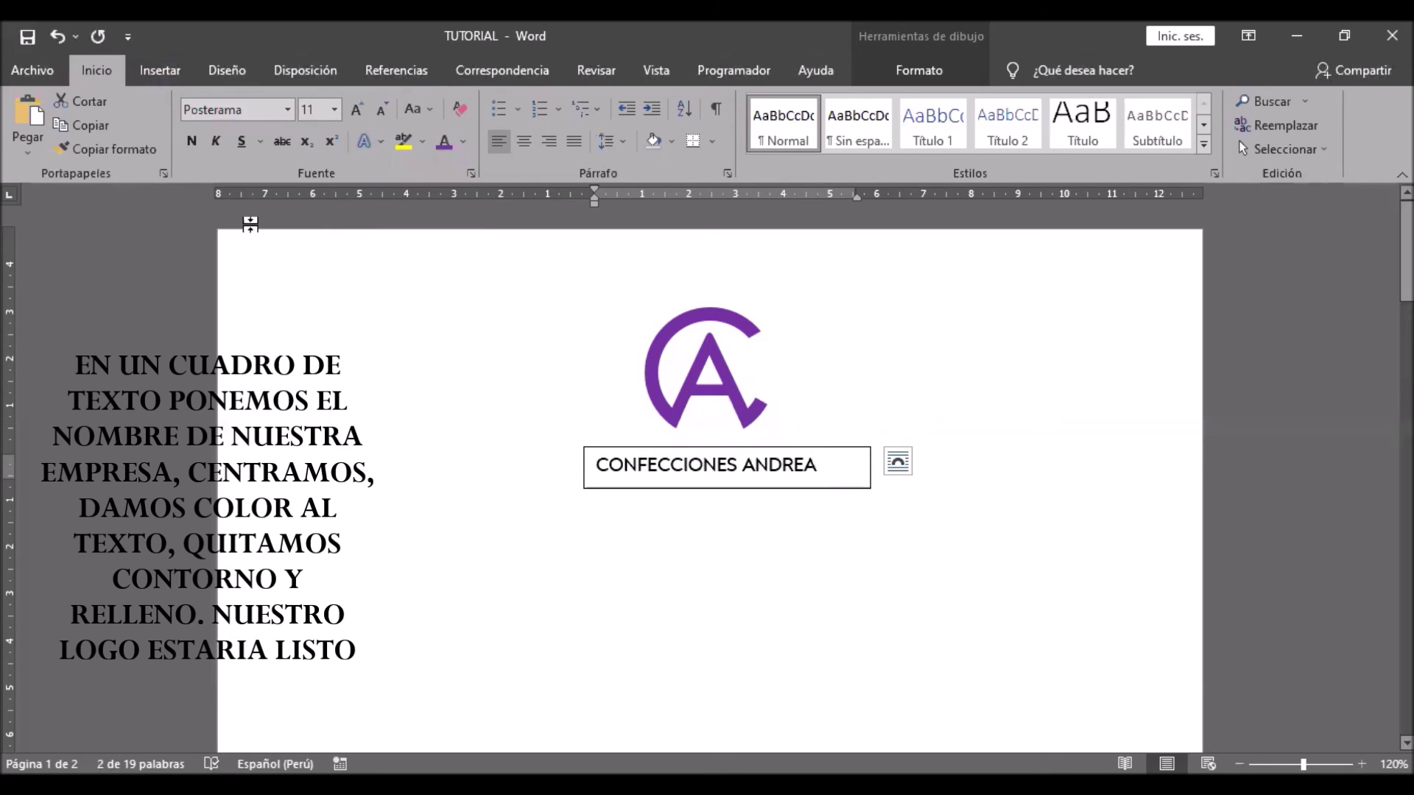
click(352, 110)
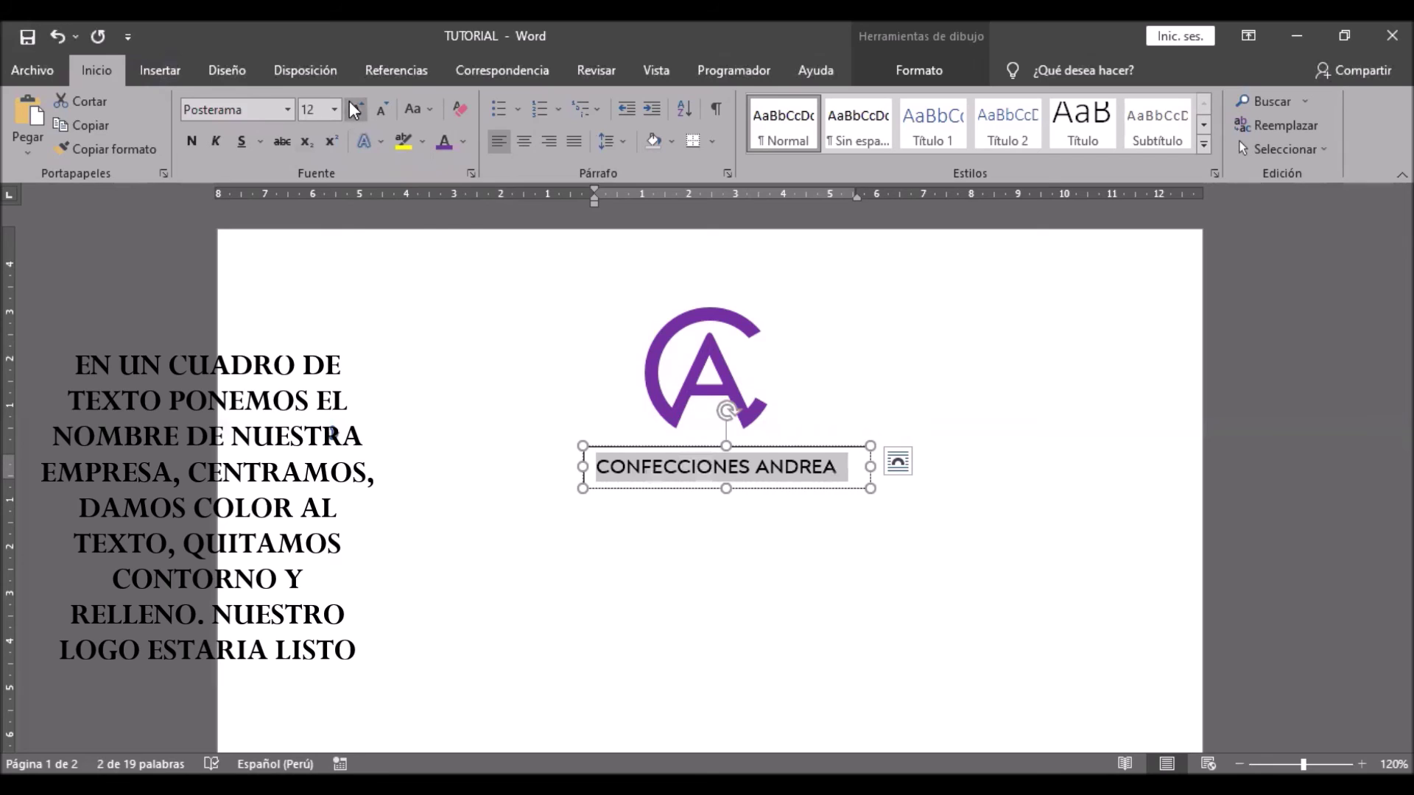
click(354, 109)
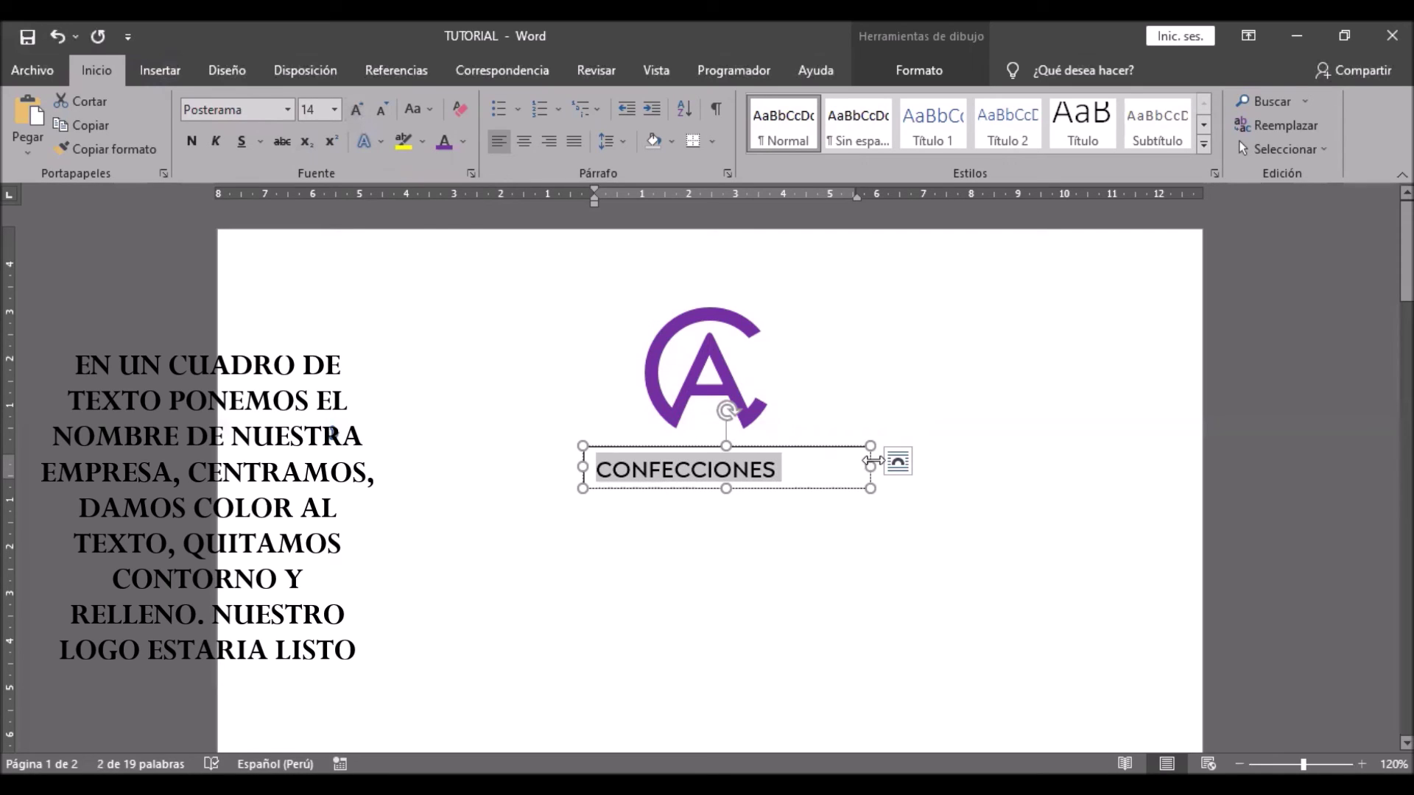
- Colour the company name text with the standard purple
click(913, 69)
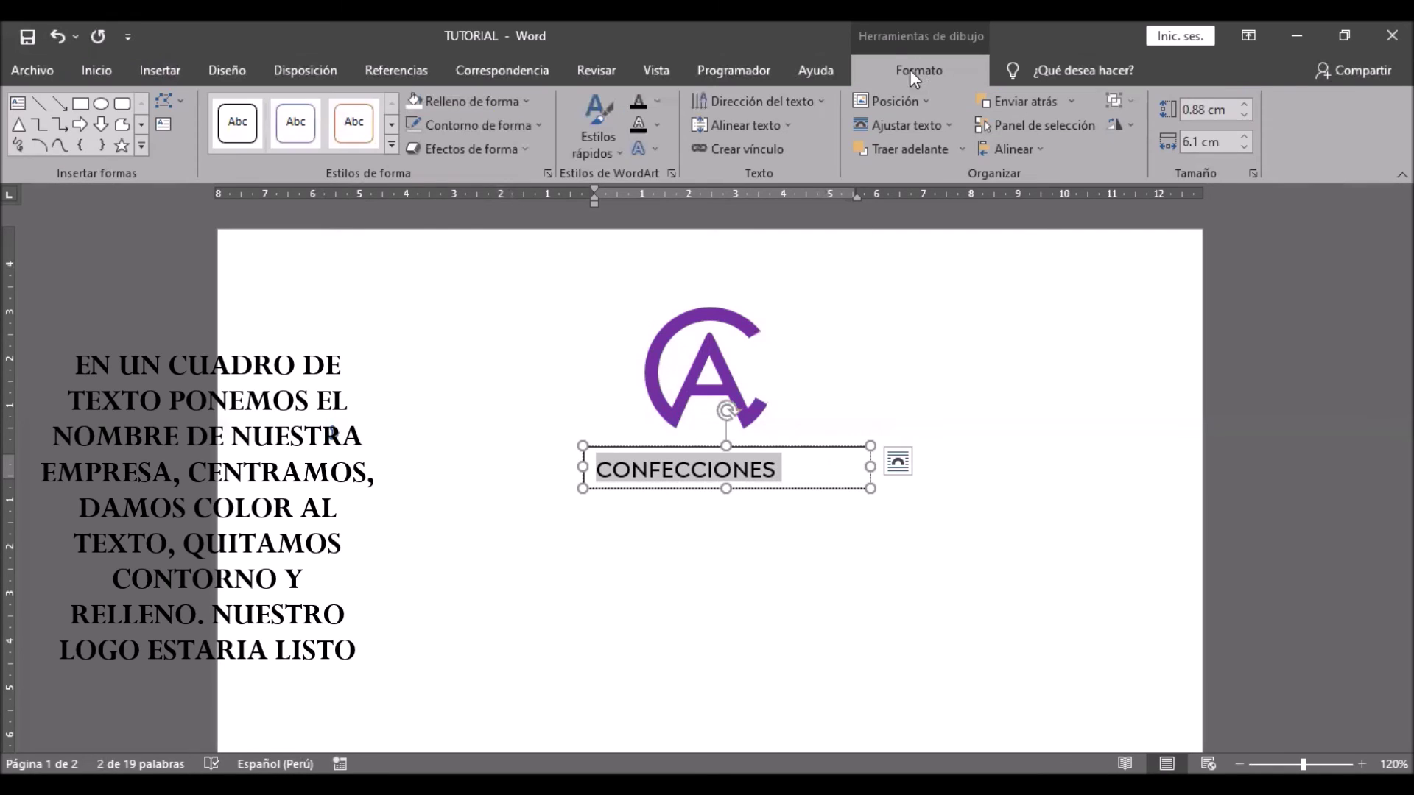
click(662, 103)
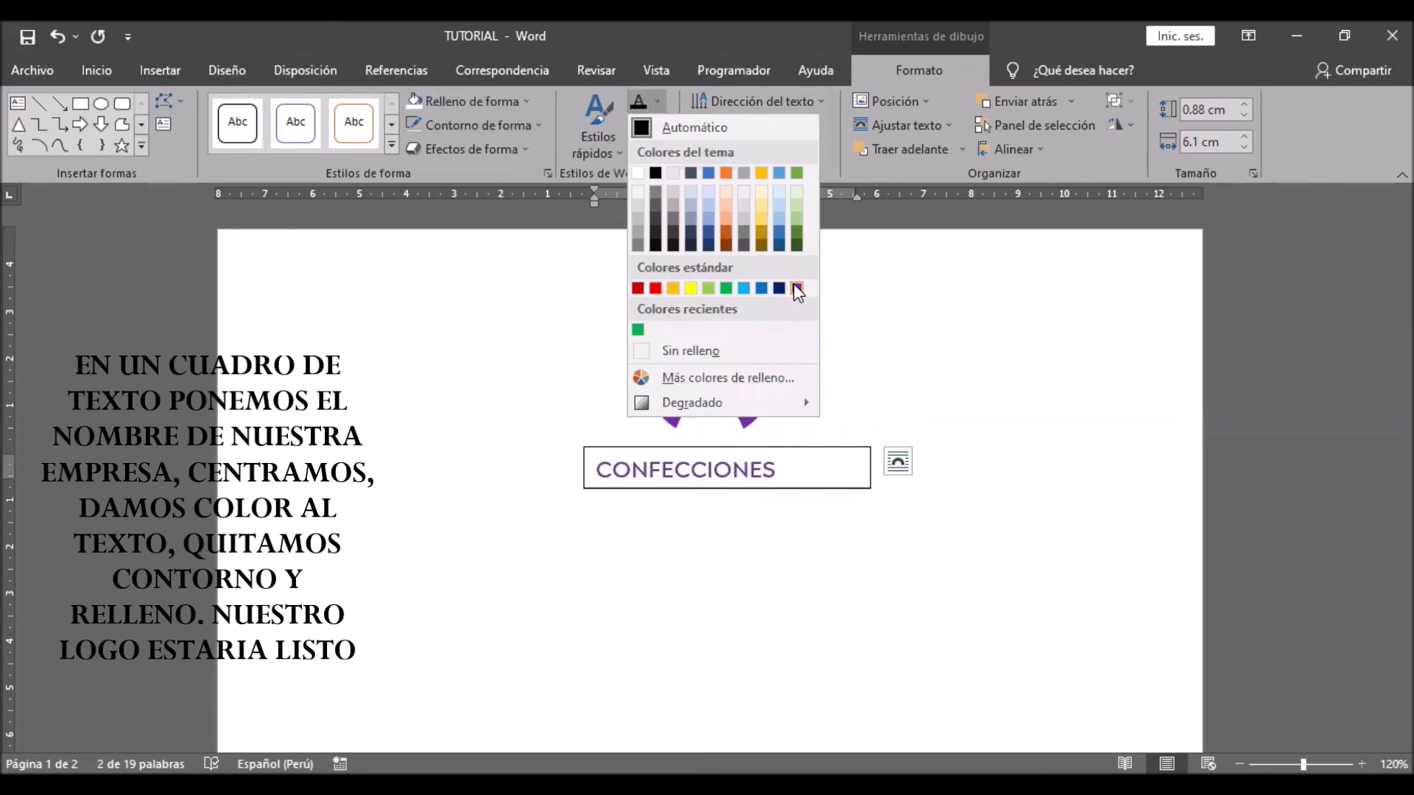
click(797, 289)
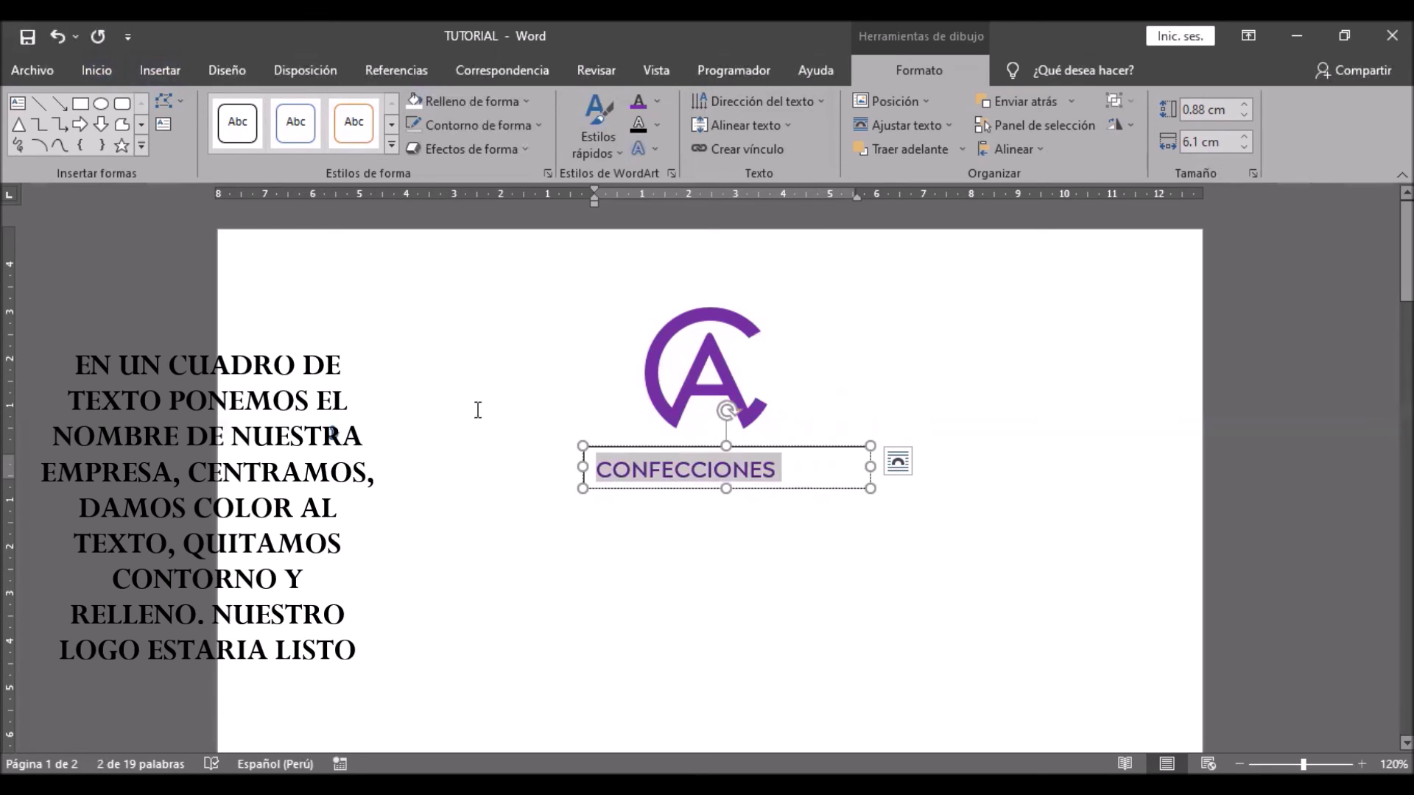
- Widen the text box to 7 cm and make the company name bold and centred
drag(583, 469, 847, 469)
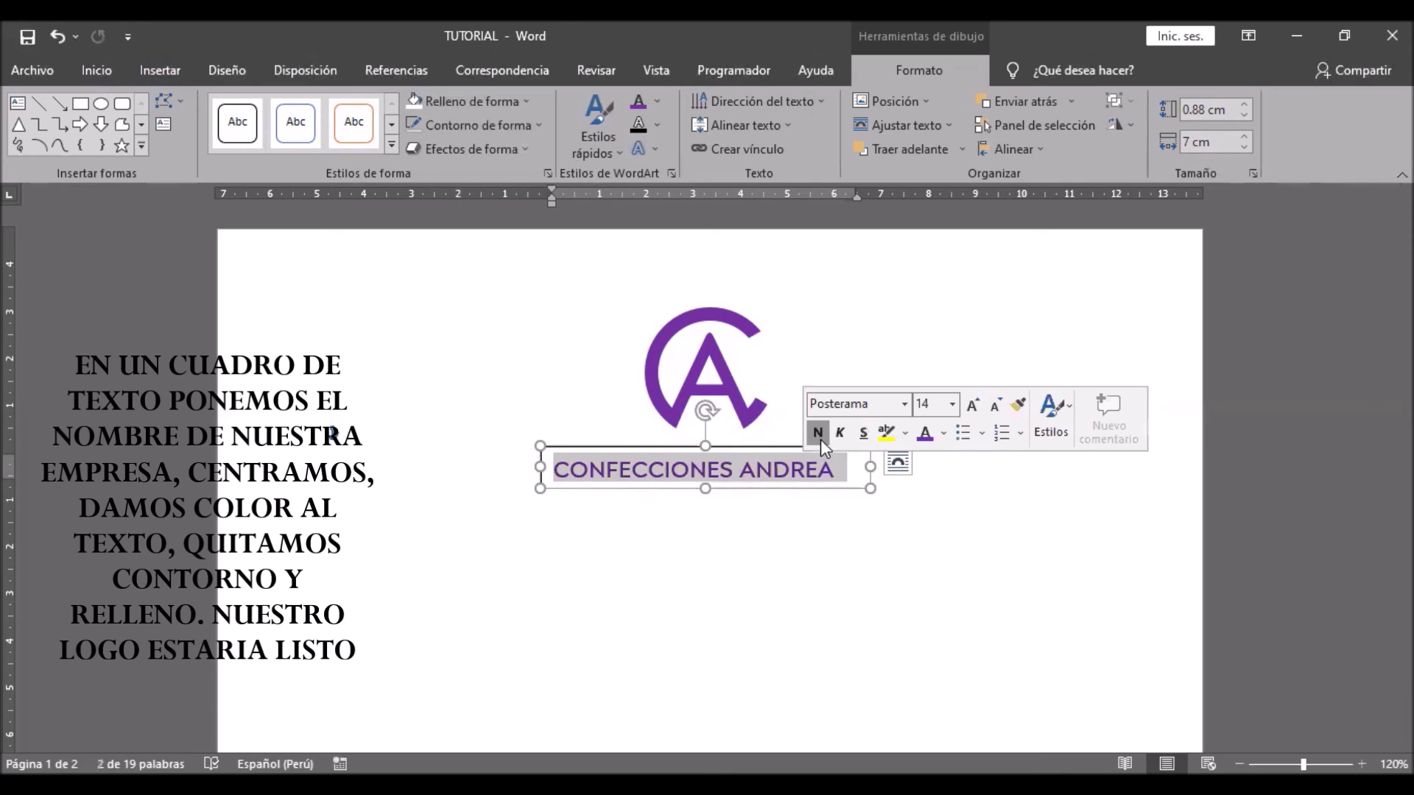
click(819, 434)
click(95, 70)
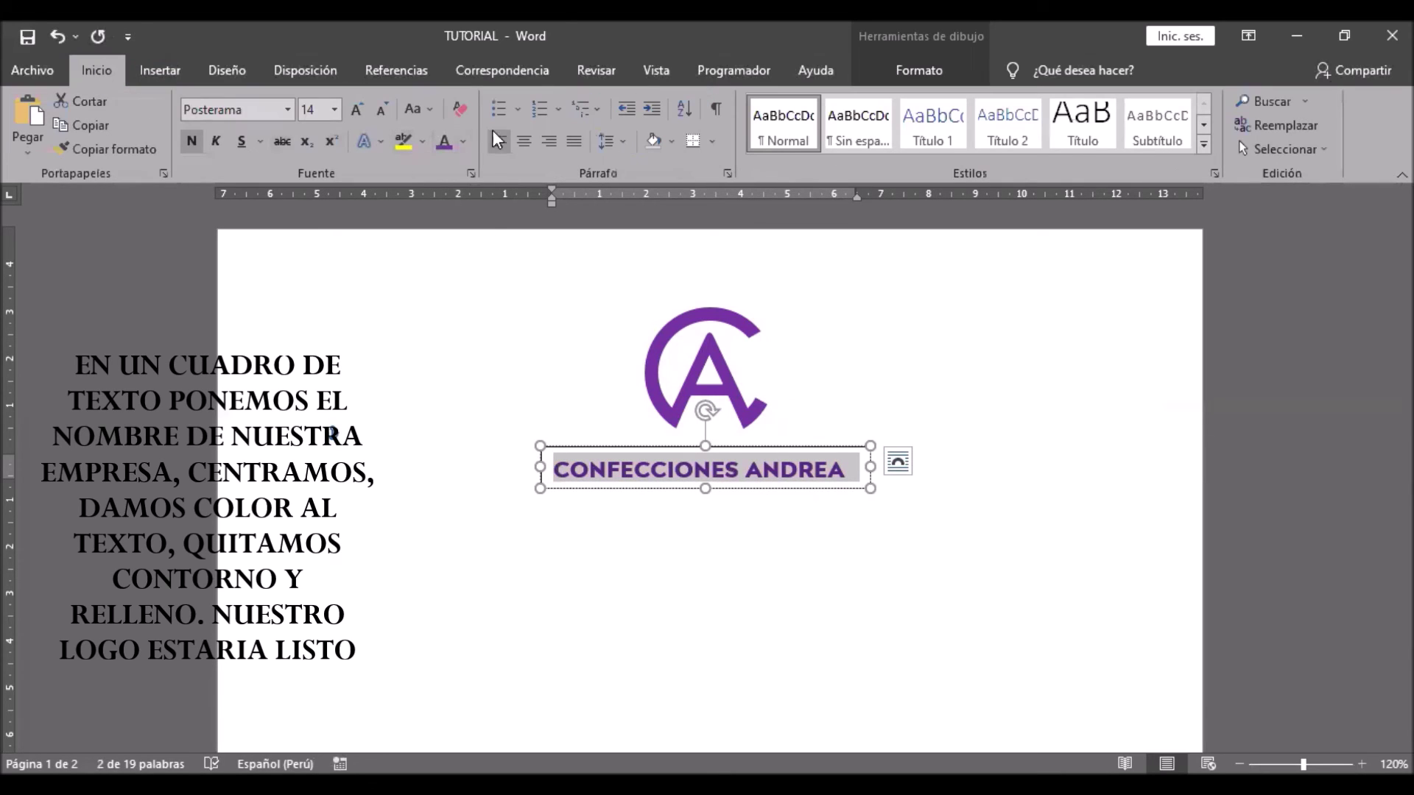
click(524, 141)
- Remove the text box's outline and fill, and nudge it until it sits centred close beneath the CA symbol
click(704, 444)
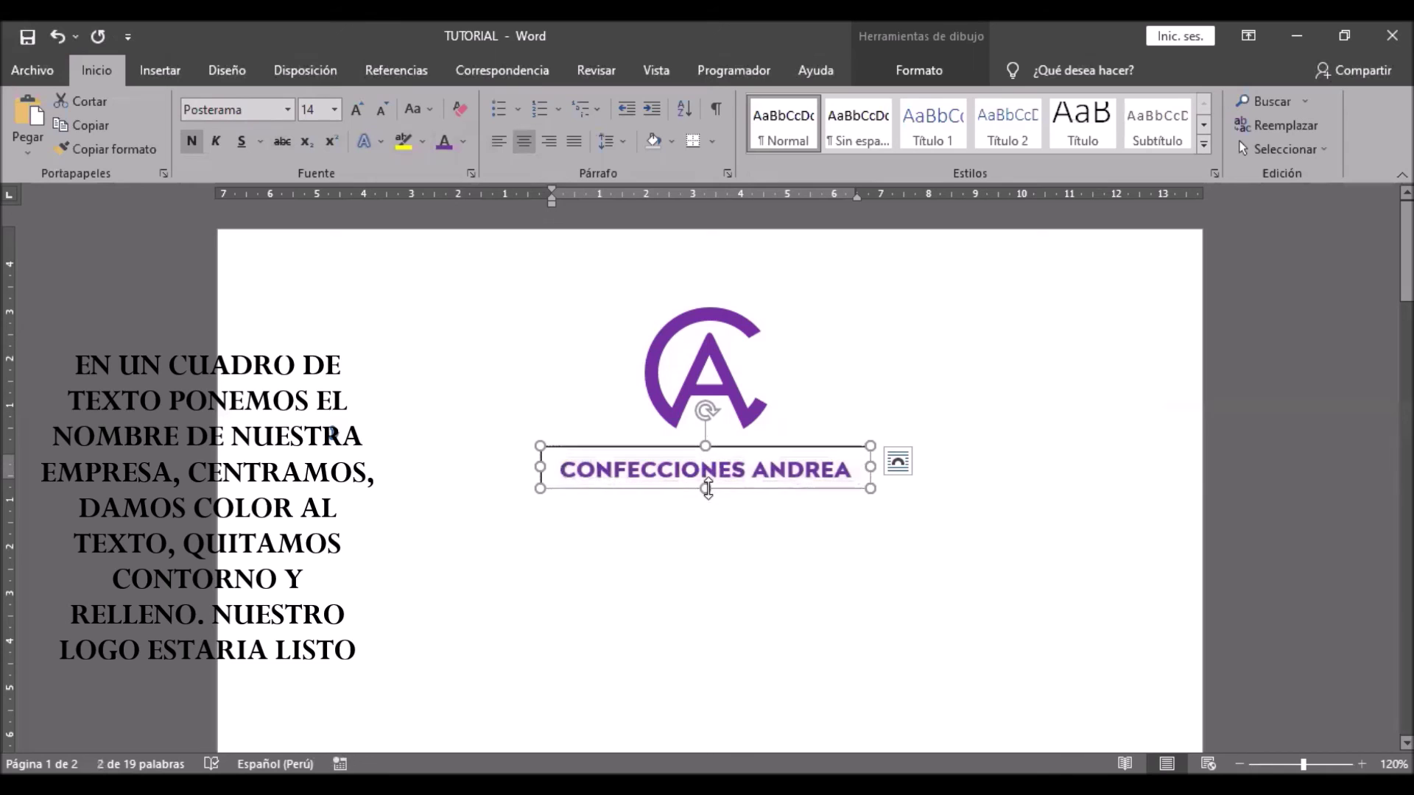
click(884, 70)
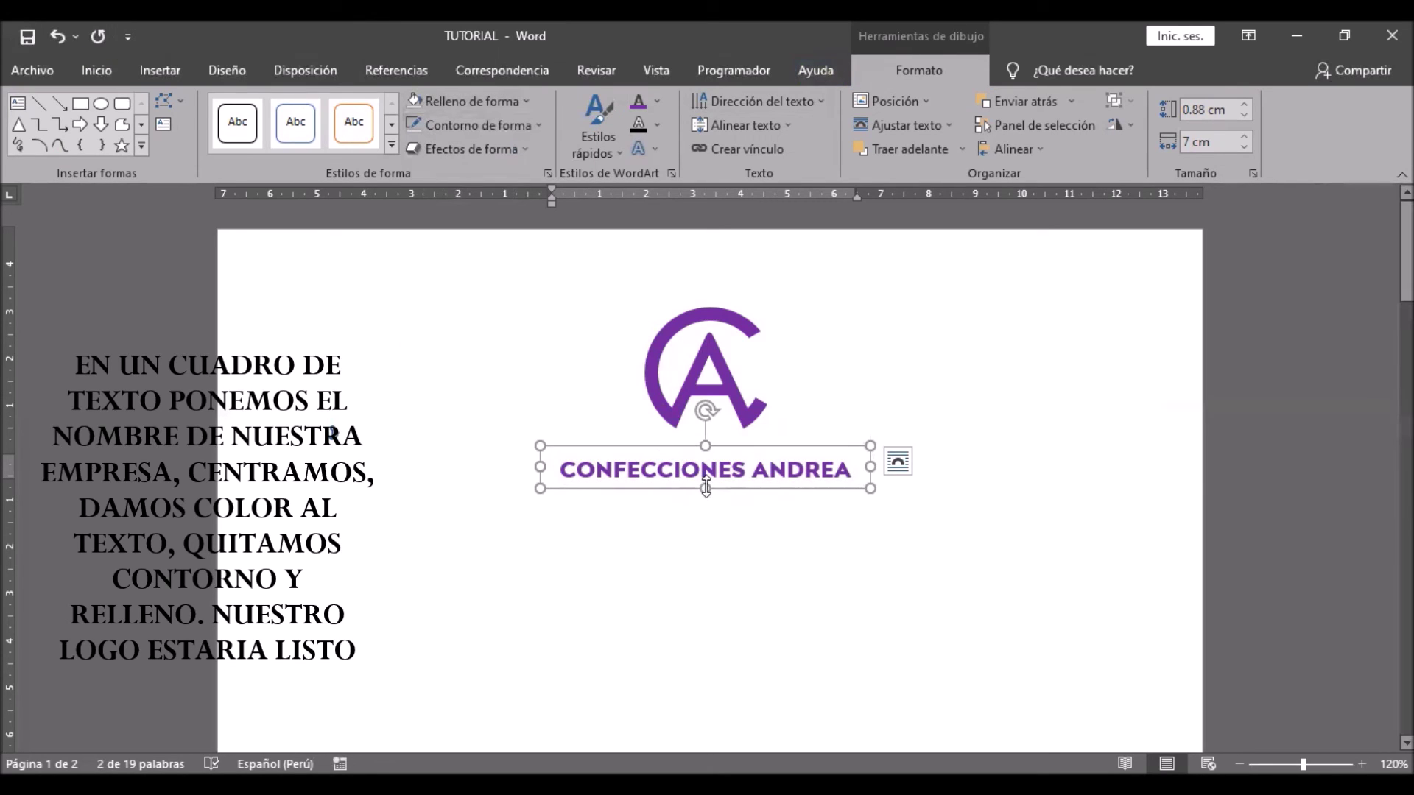
key(Up)
key(Up)
key(Up)
key(Up)
key(Up)
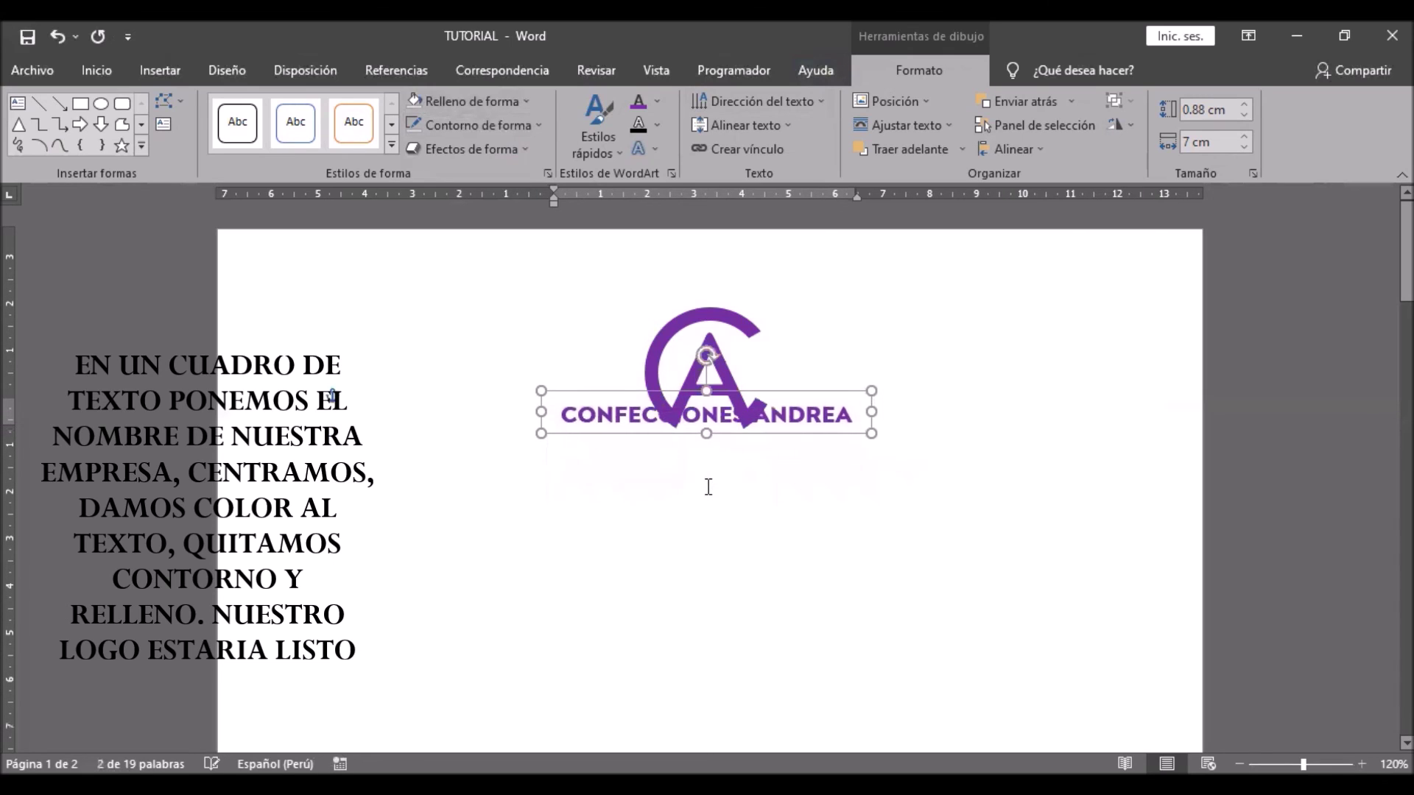
key(Up)
key(Up)
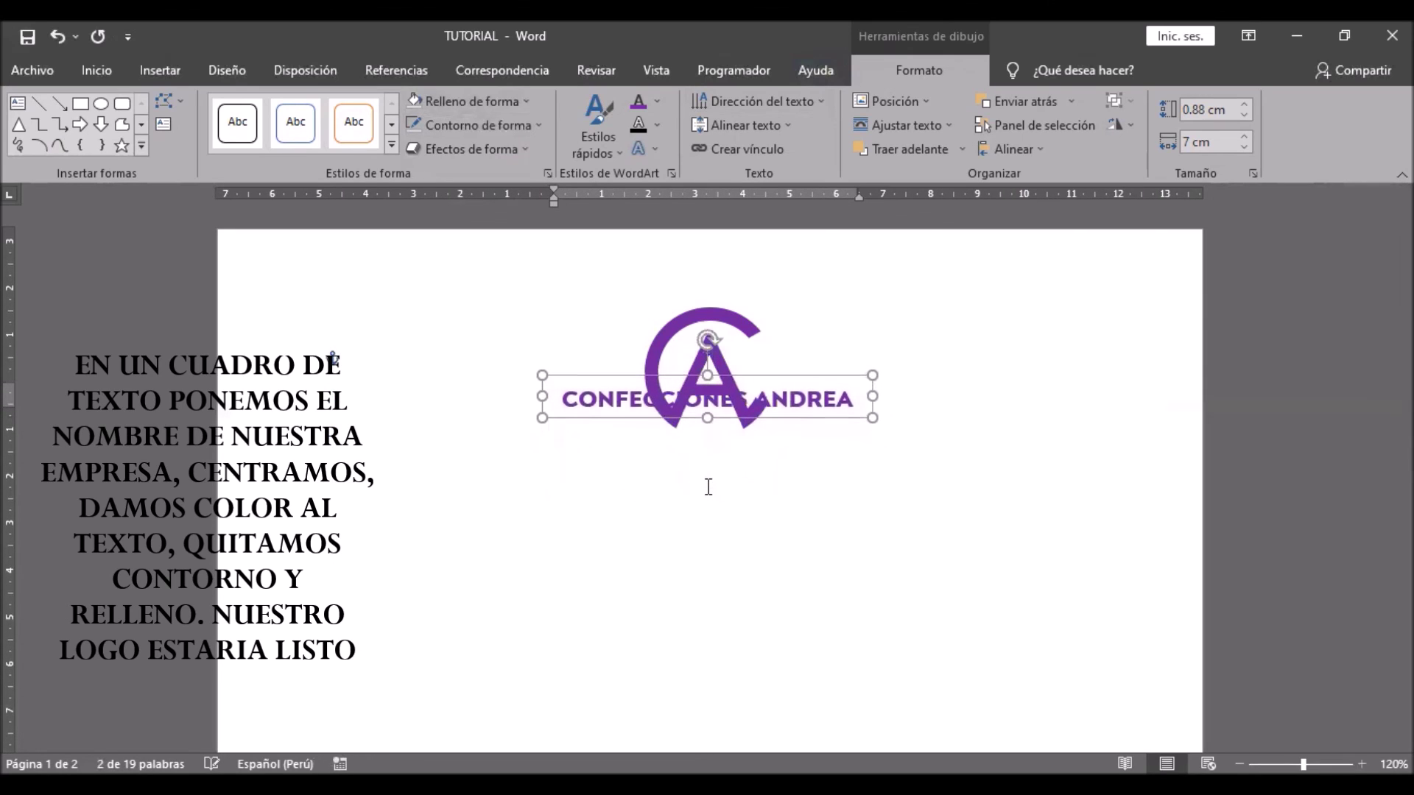
key(ctrl+Right)
key(ctrl+Up)
key(Down)
key(Down)
key(Down)
key(Down)
key(Down)
key(Down)
key(Down)
key(Down)
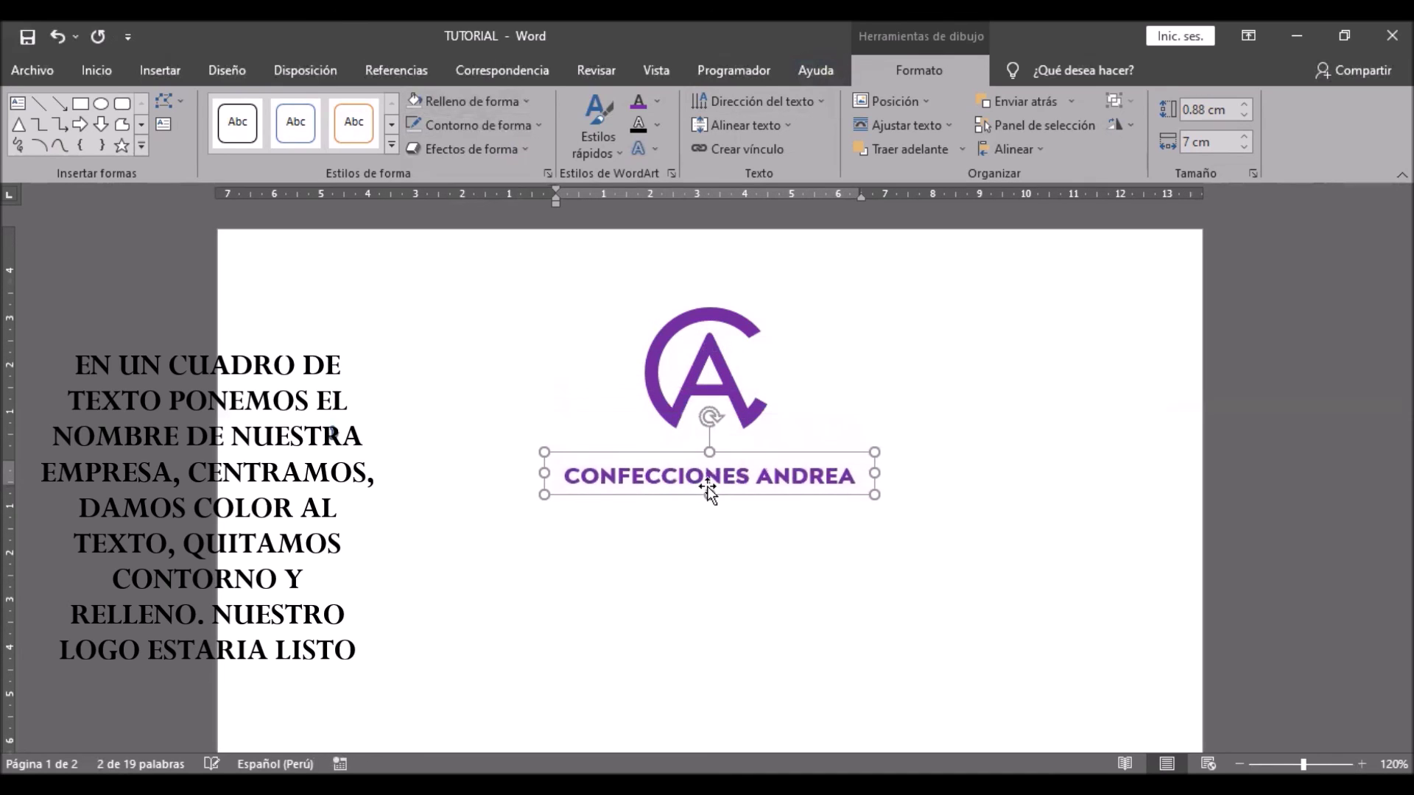
key(Up)
key(Up)
key(Up)
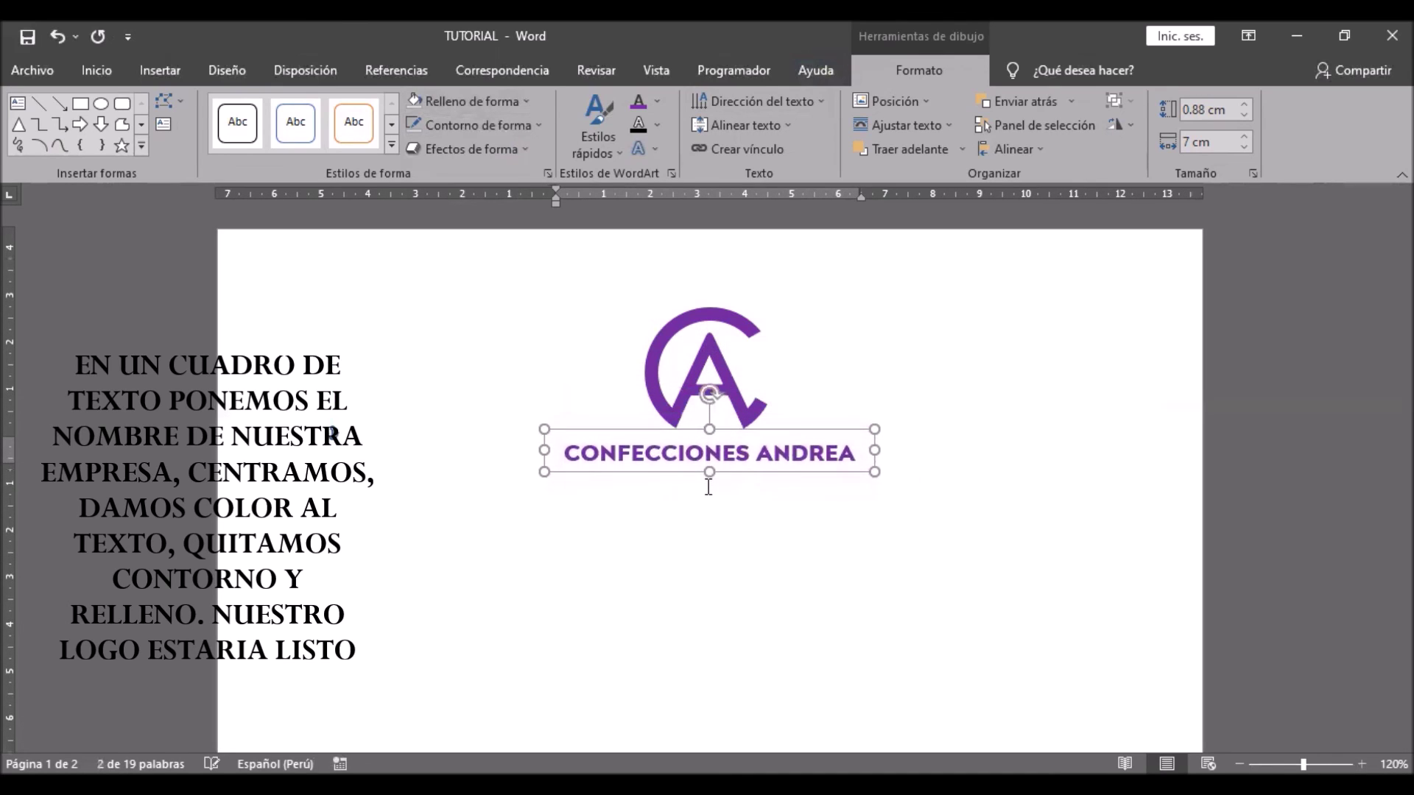
key(ctrl+Up)
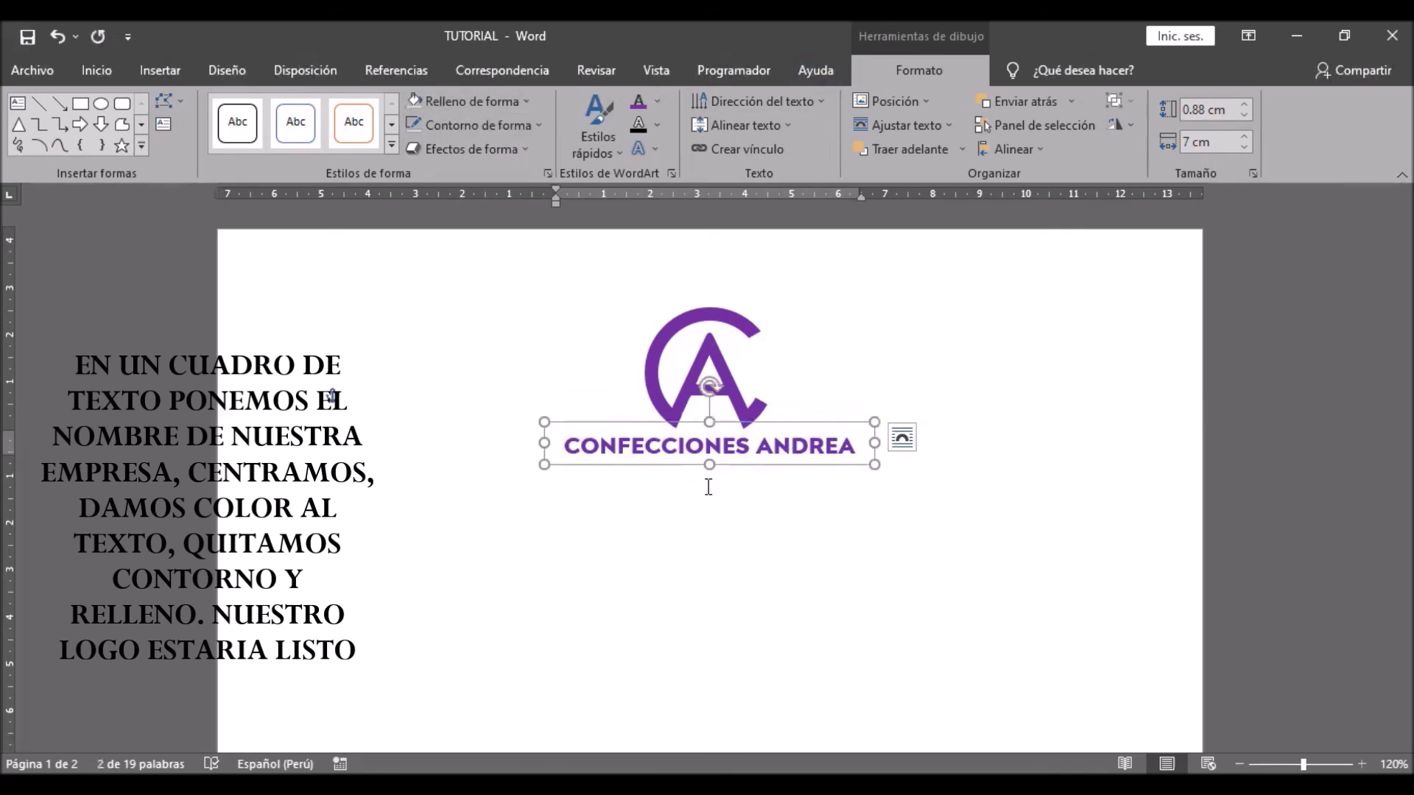
click(653, 546)
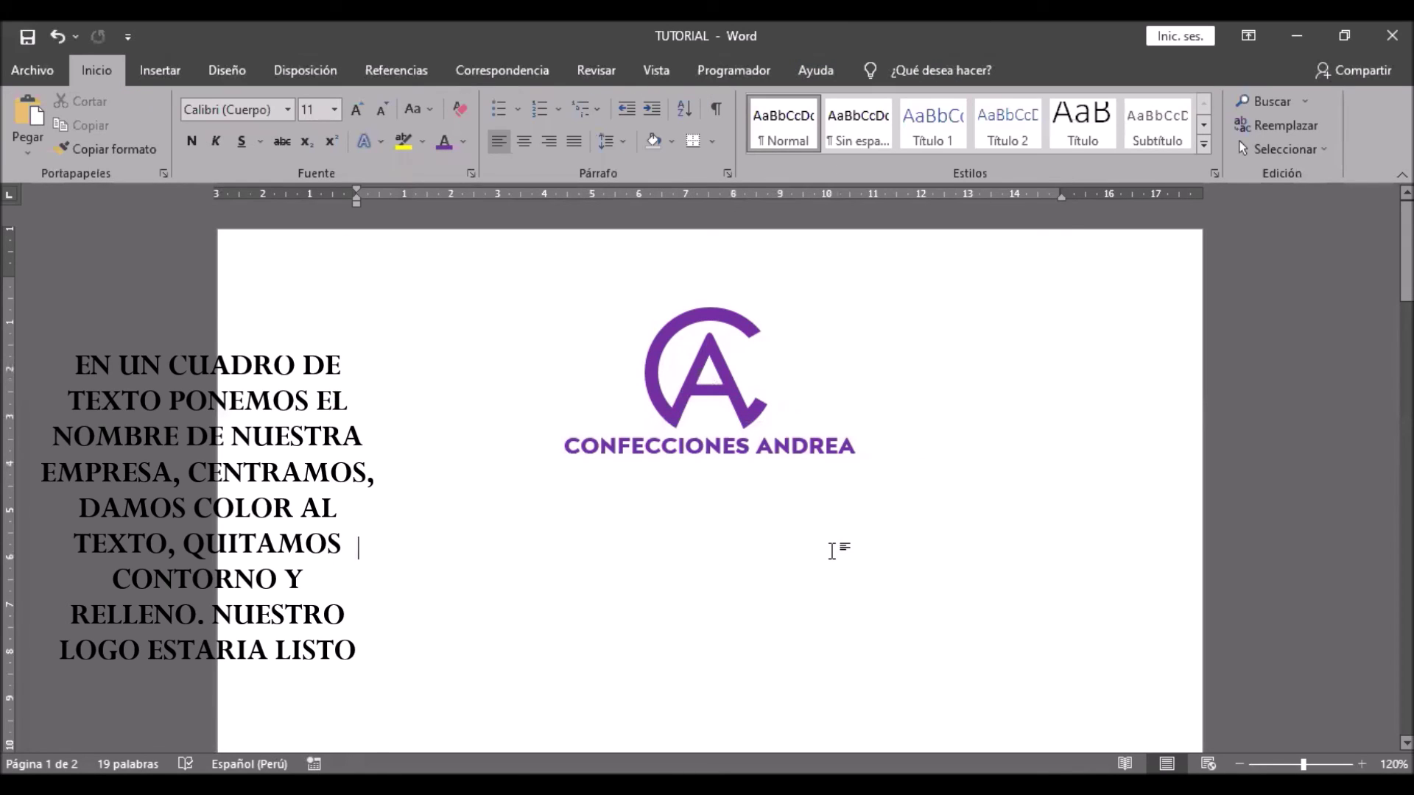
- Take a screenshot of the document window showing the logo and paste it into the page below the logo
scroll(922, 591, down, 1)
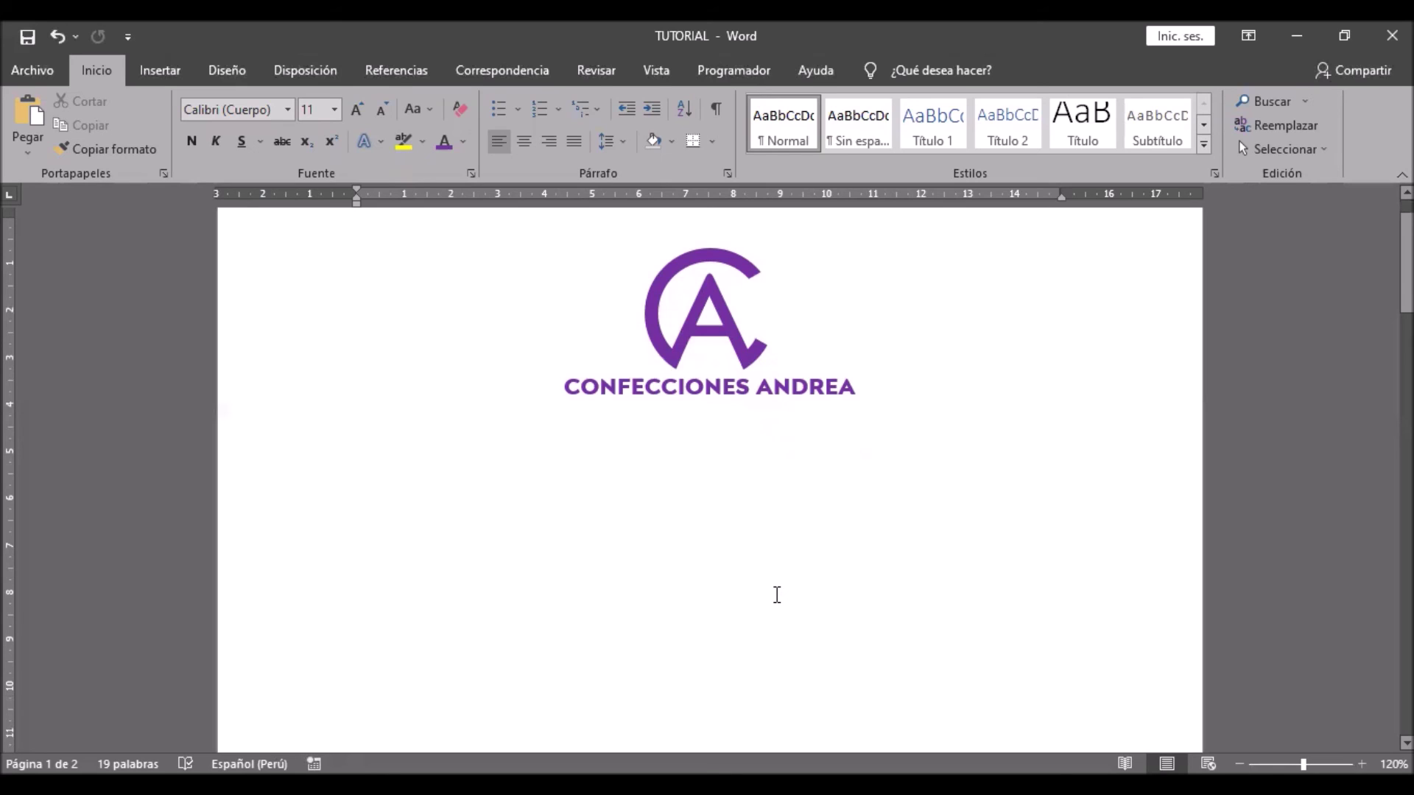
key(alt)
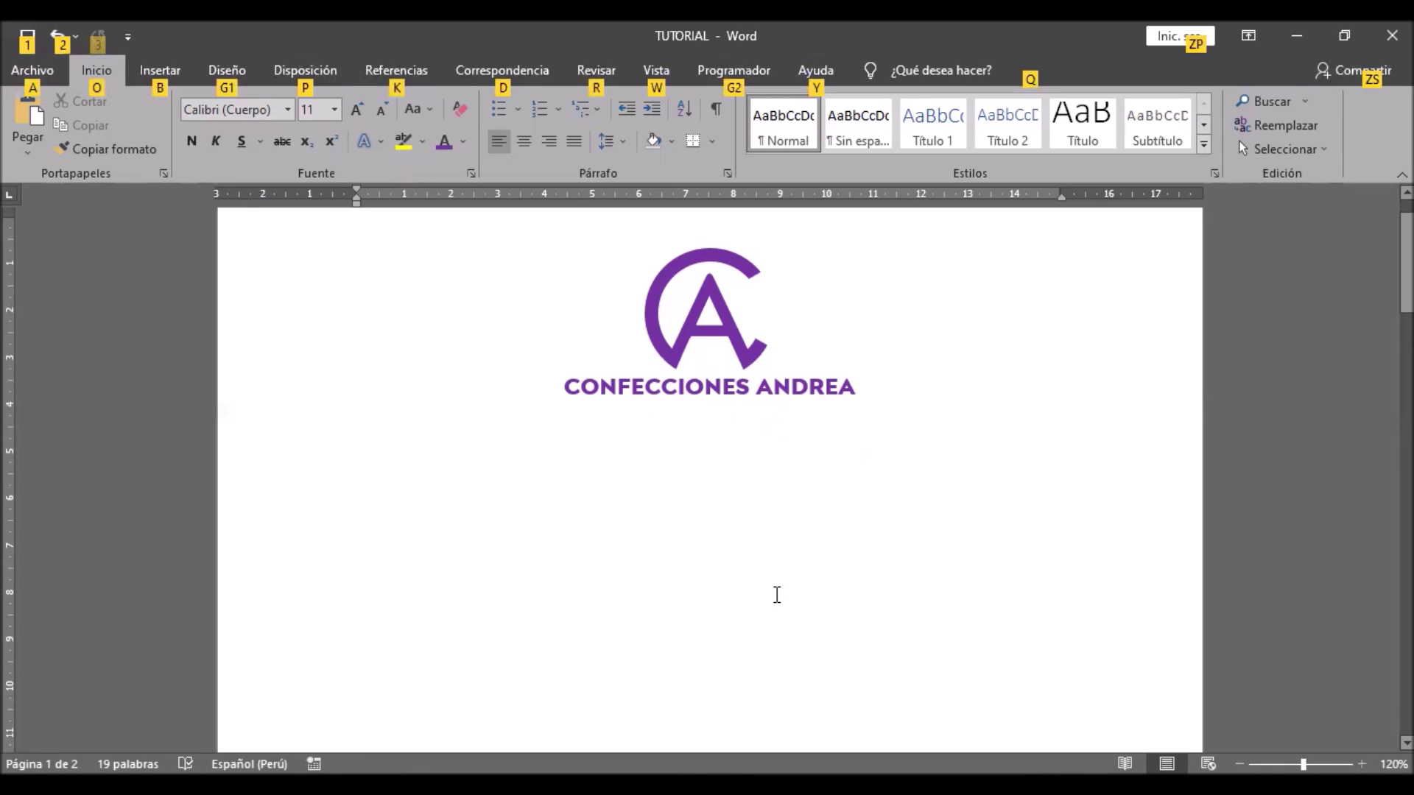
key(Print)
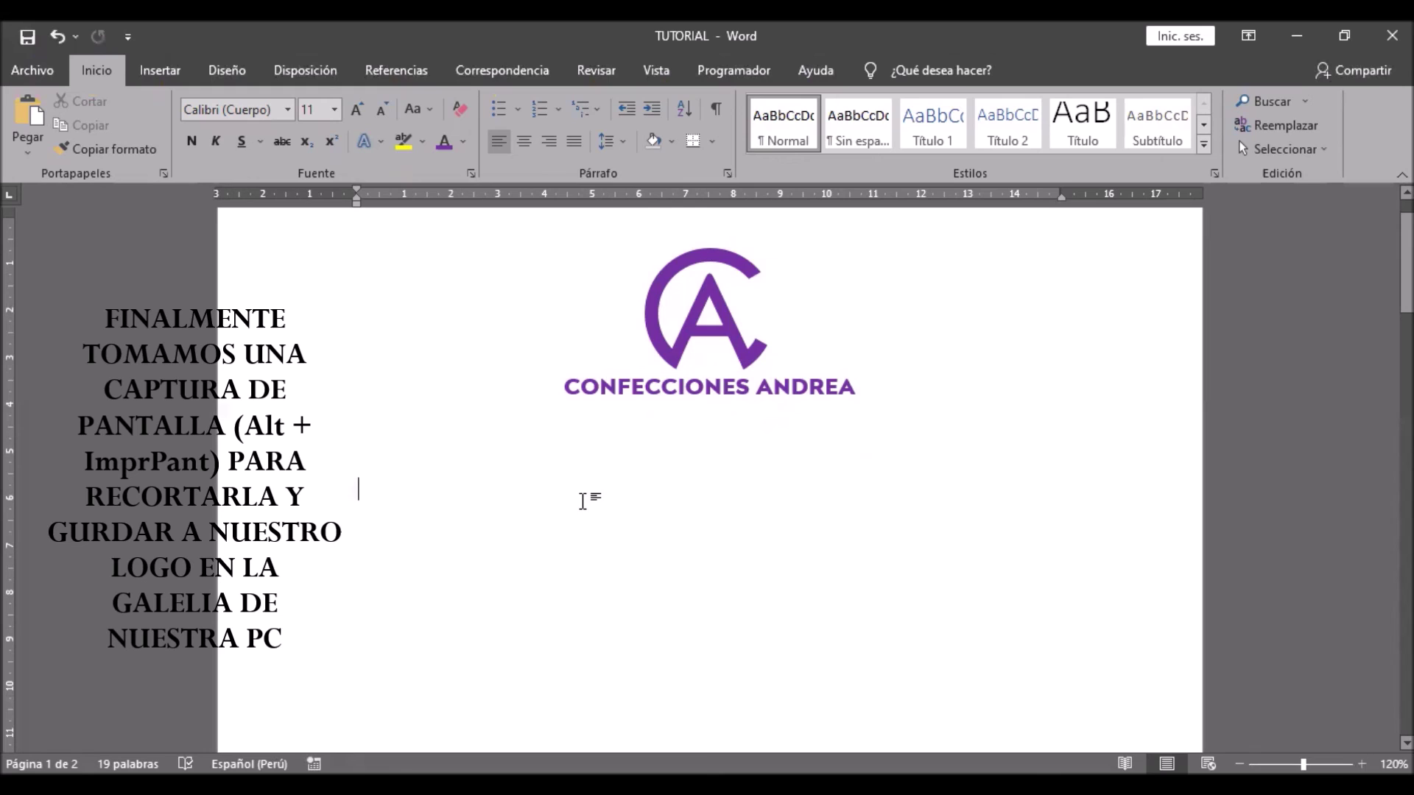
key(ctrl+v)
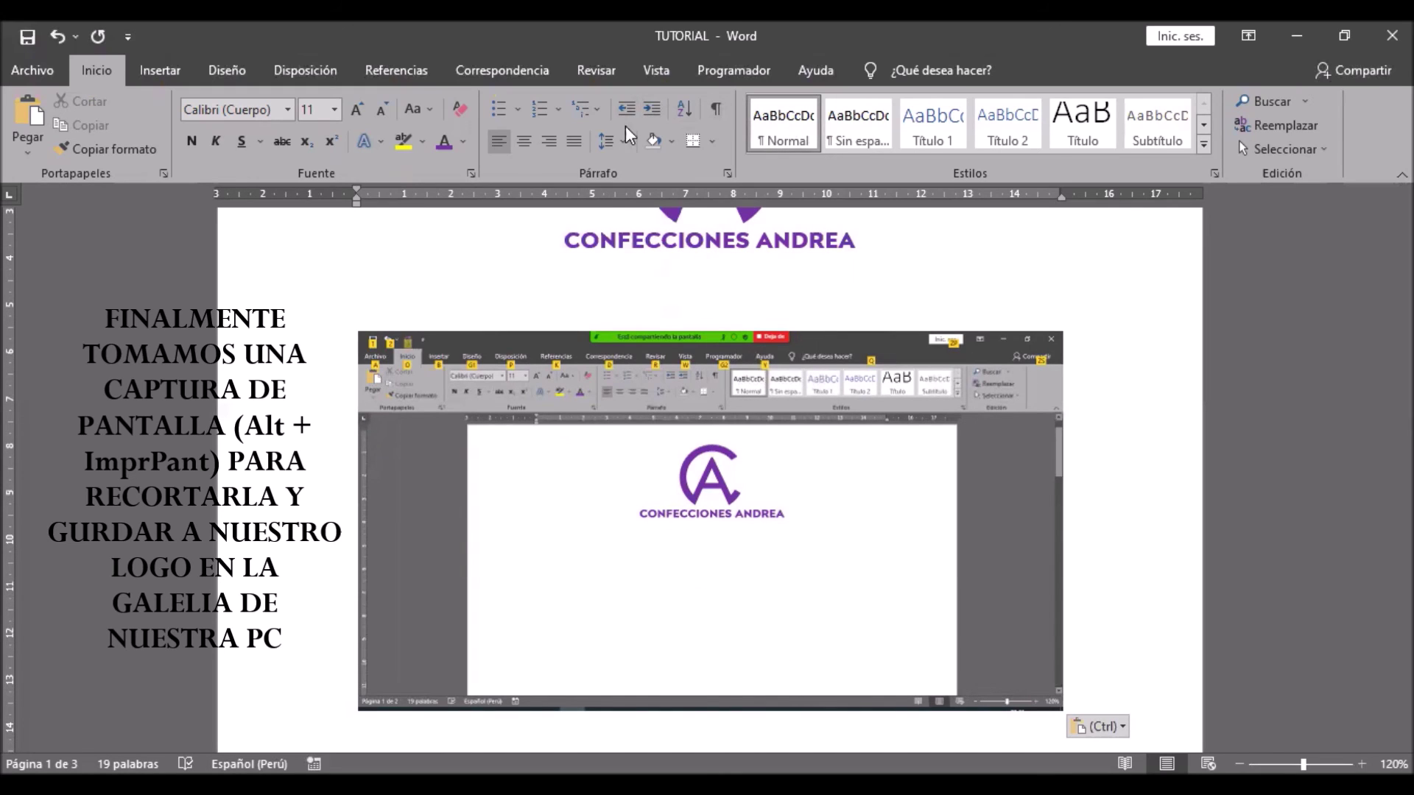
- Crop the pasted screenshot on all four sides to just the logo, about 4.13 by 2.74 cm
click(711, 446)
click(903, 83)
click(1257, 117)
drag(360, 520, 614, 515)
drag(805, 520, 549, 551)
drag(450, 347, 451, 430)
drag(451, 610, 467, 457)
click(823, 476)
click(505, 433)
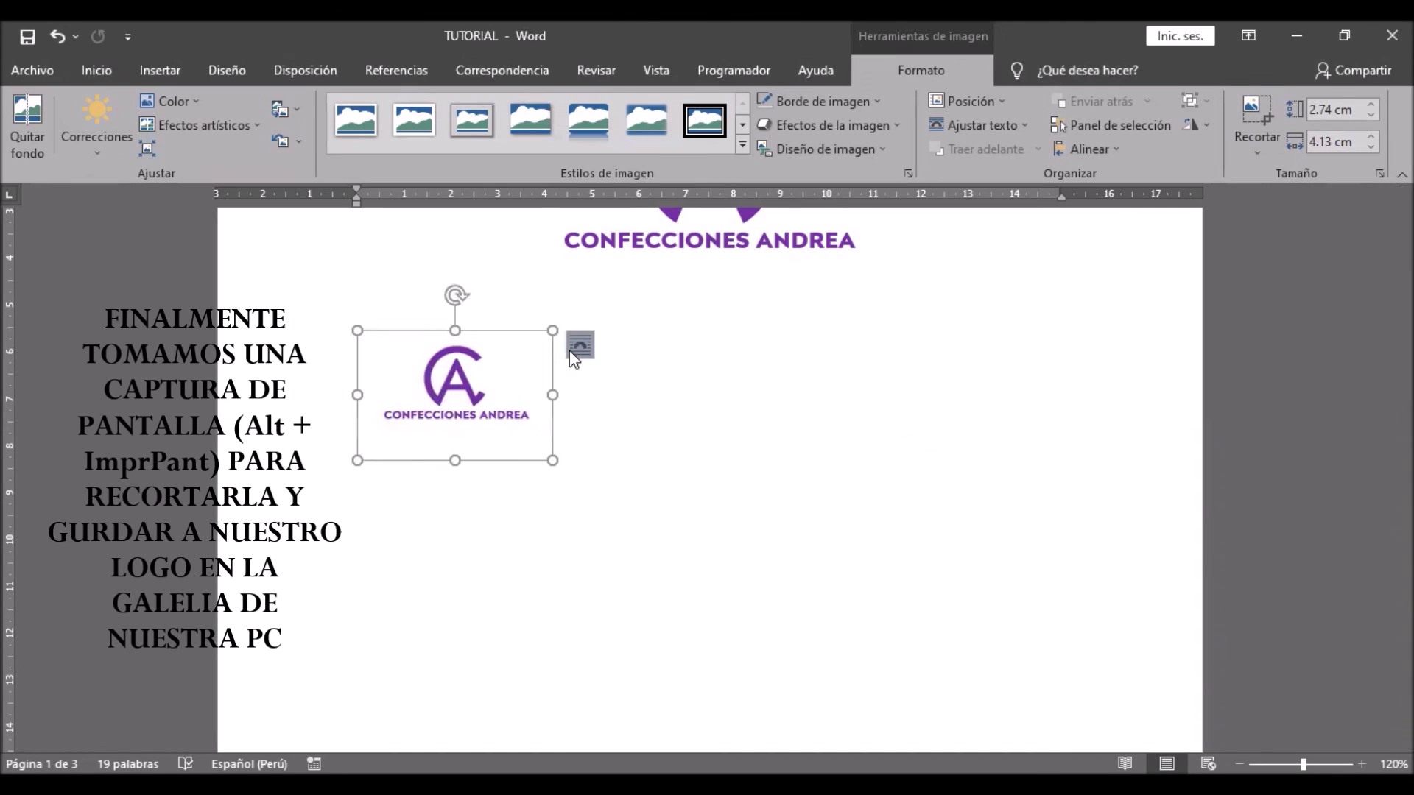
- Give the cropped picture square text wrapping, place it below the original logo and enlarge it to about 5.37 by 3.56 cm
click(580, 345)
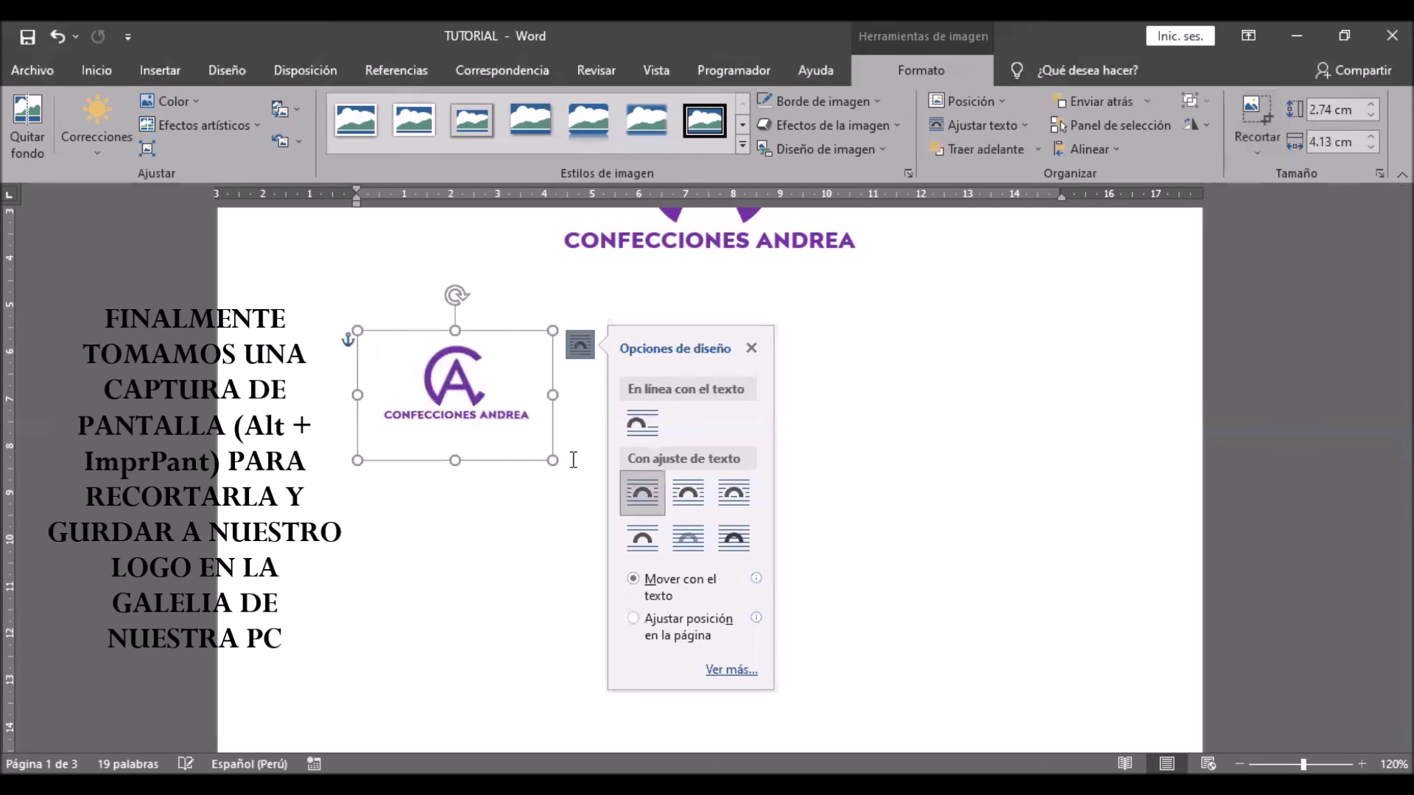
click(642, 493)
drag(503, 405, 520, 405)
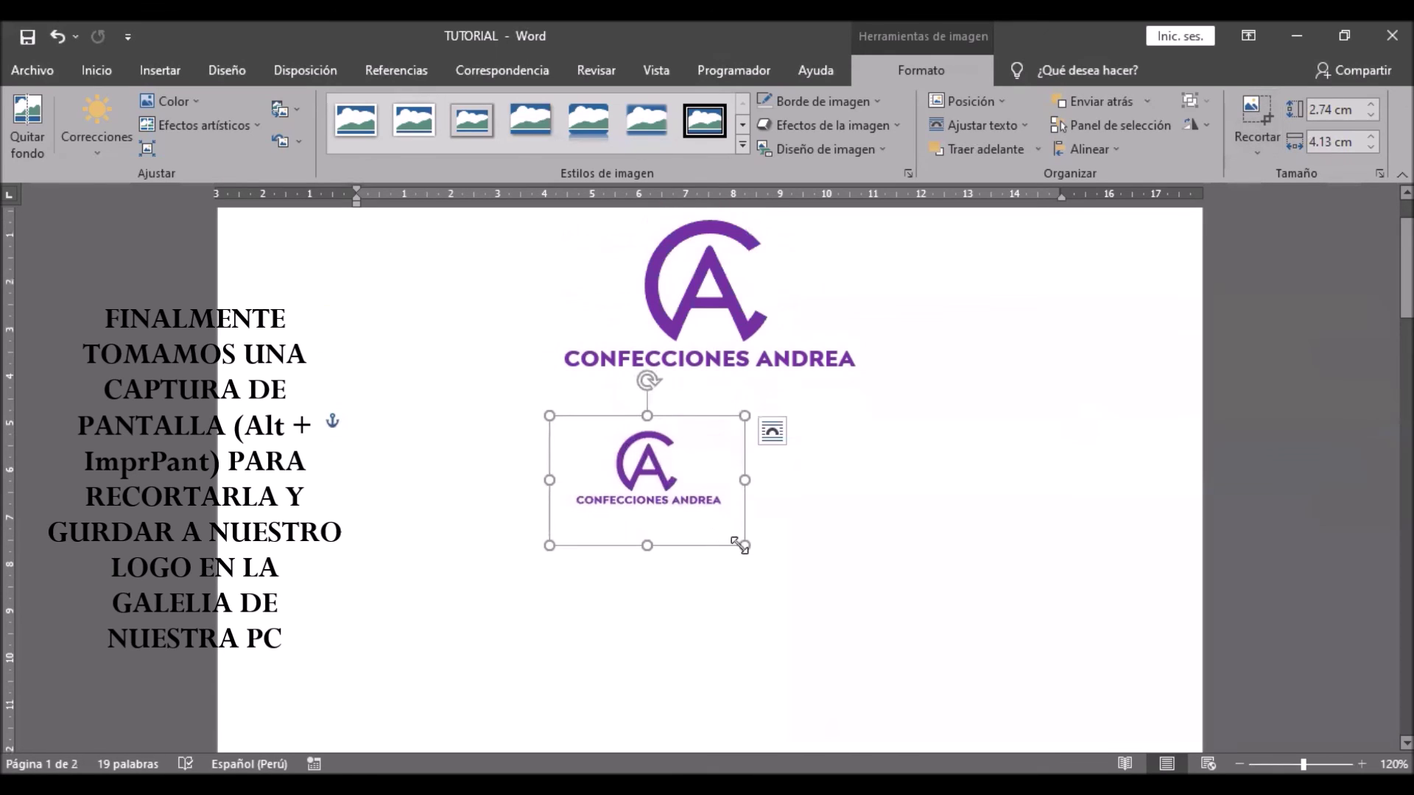
- Save the cropped logo as an image file
right_click(661, 476)
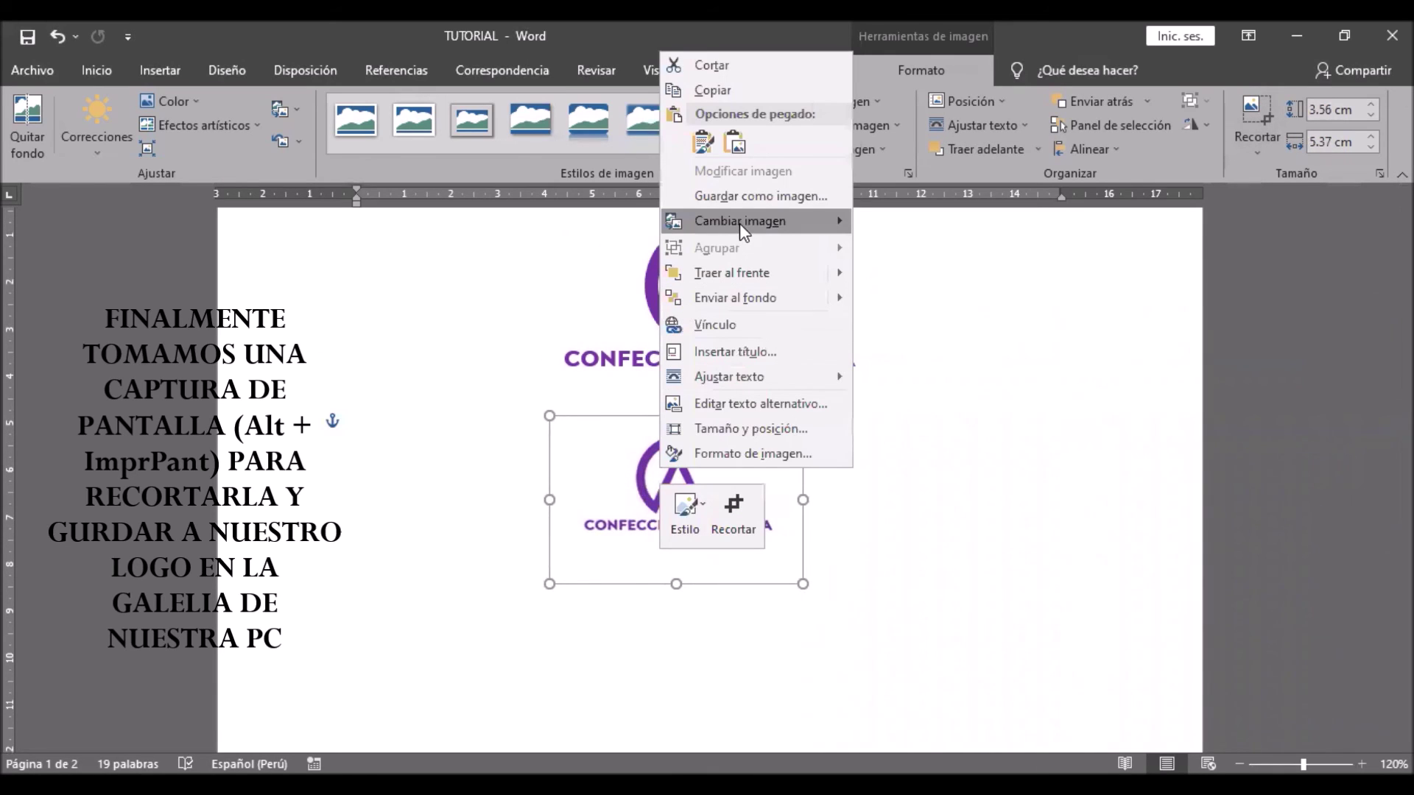